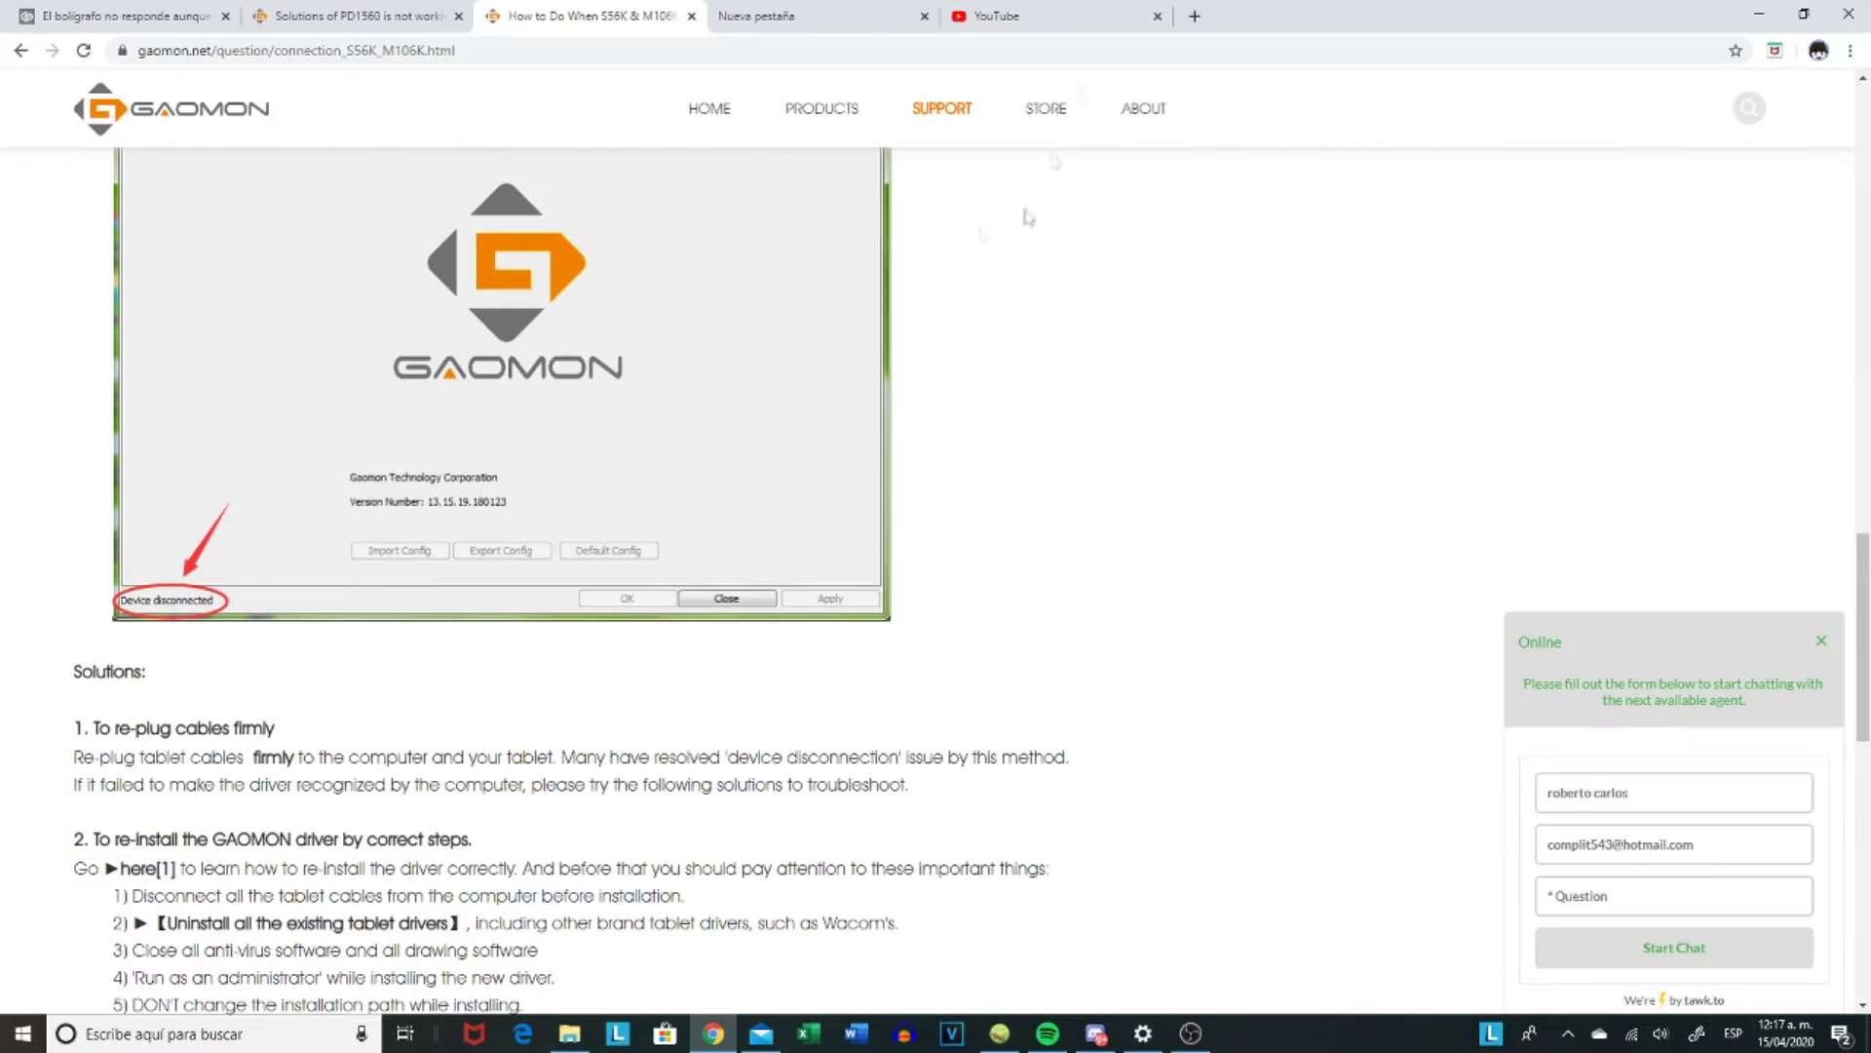
- Search Google Images for "scott the woz fanart" in a new browser tab
click(1194, 18)
text(scott)
key(Return)
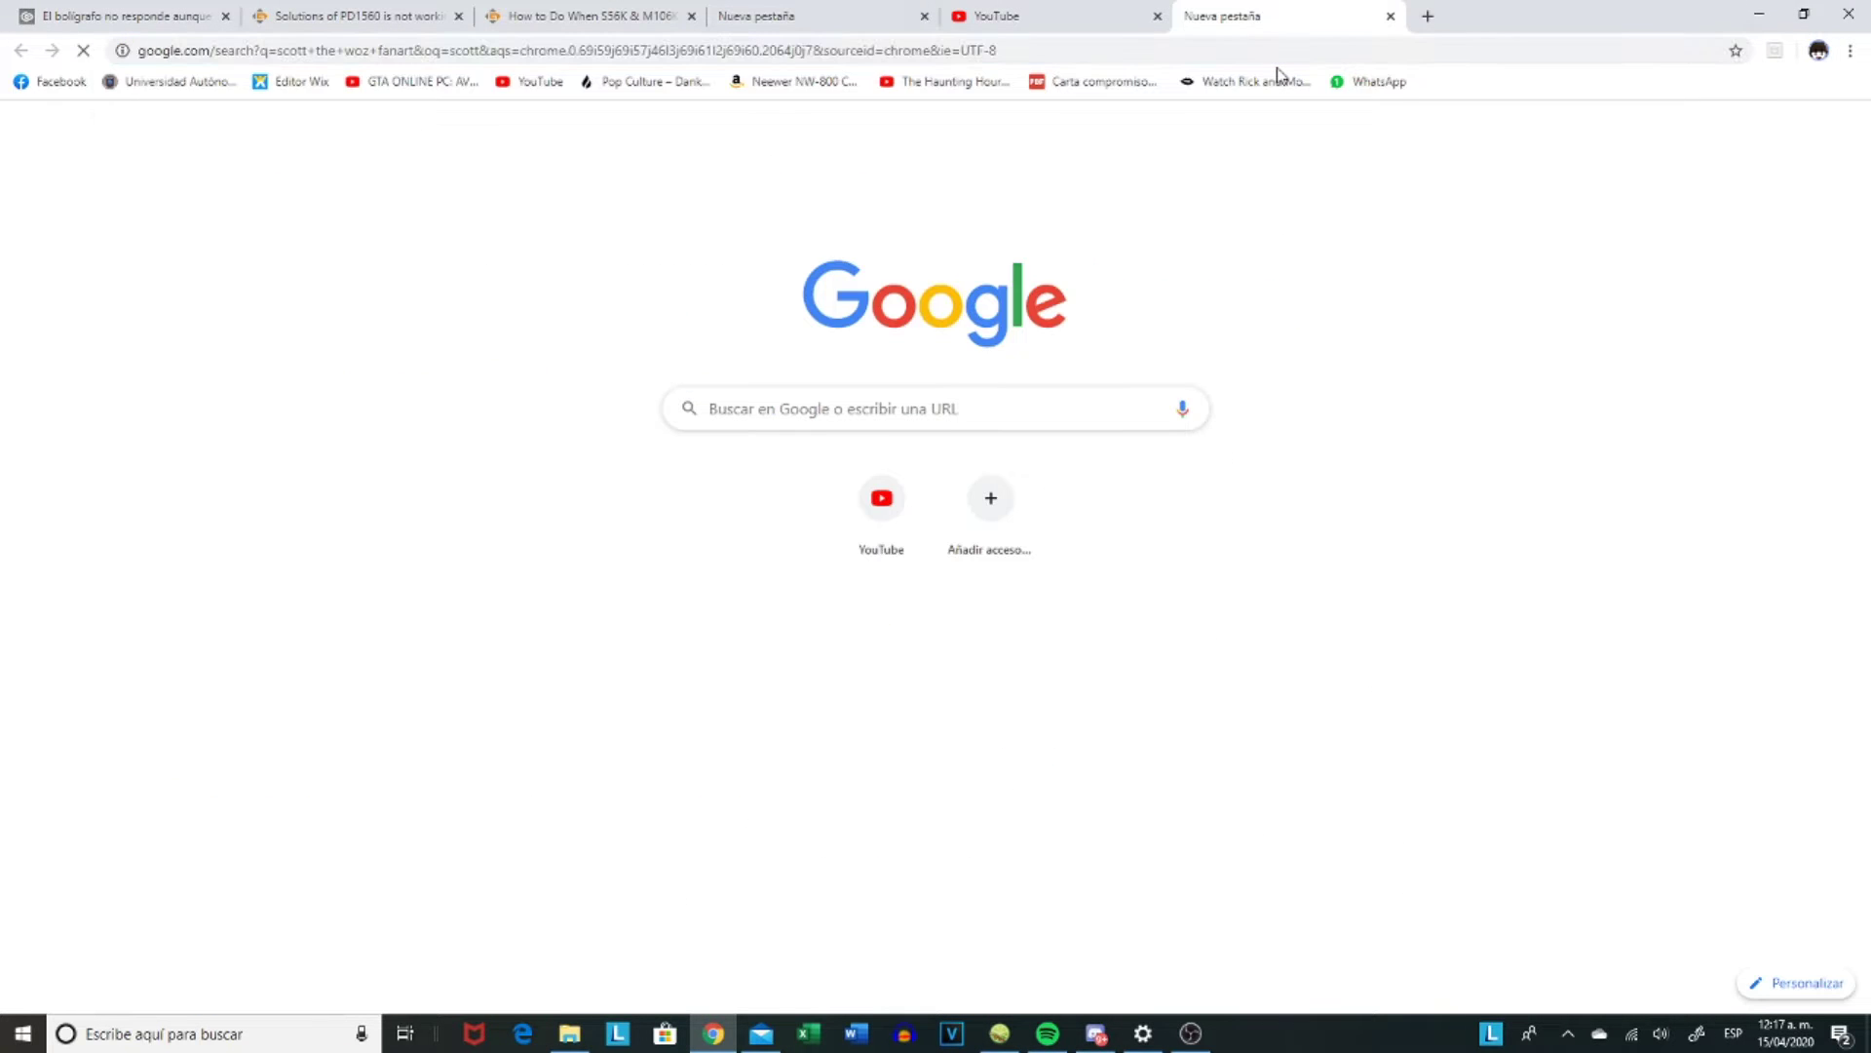
click(257, 161)
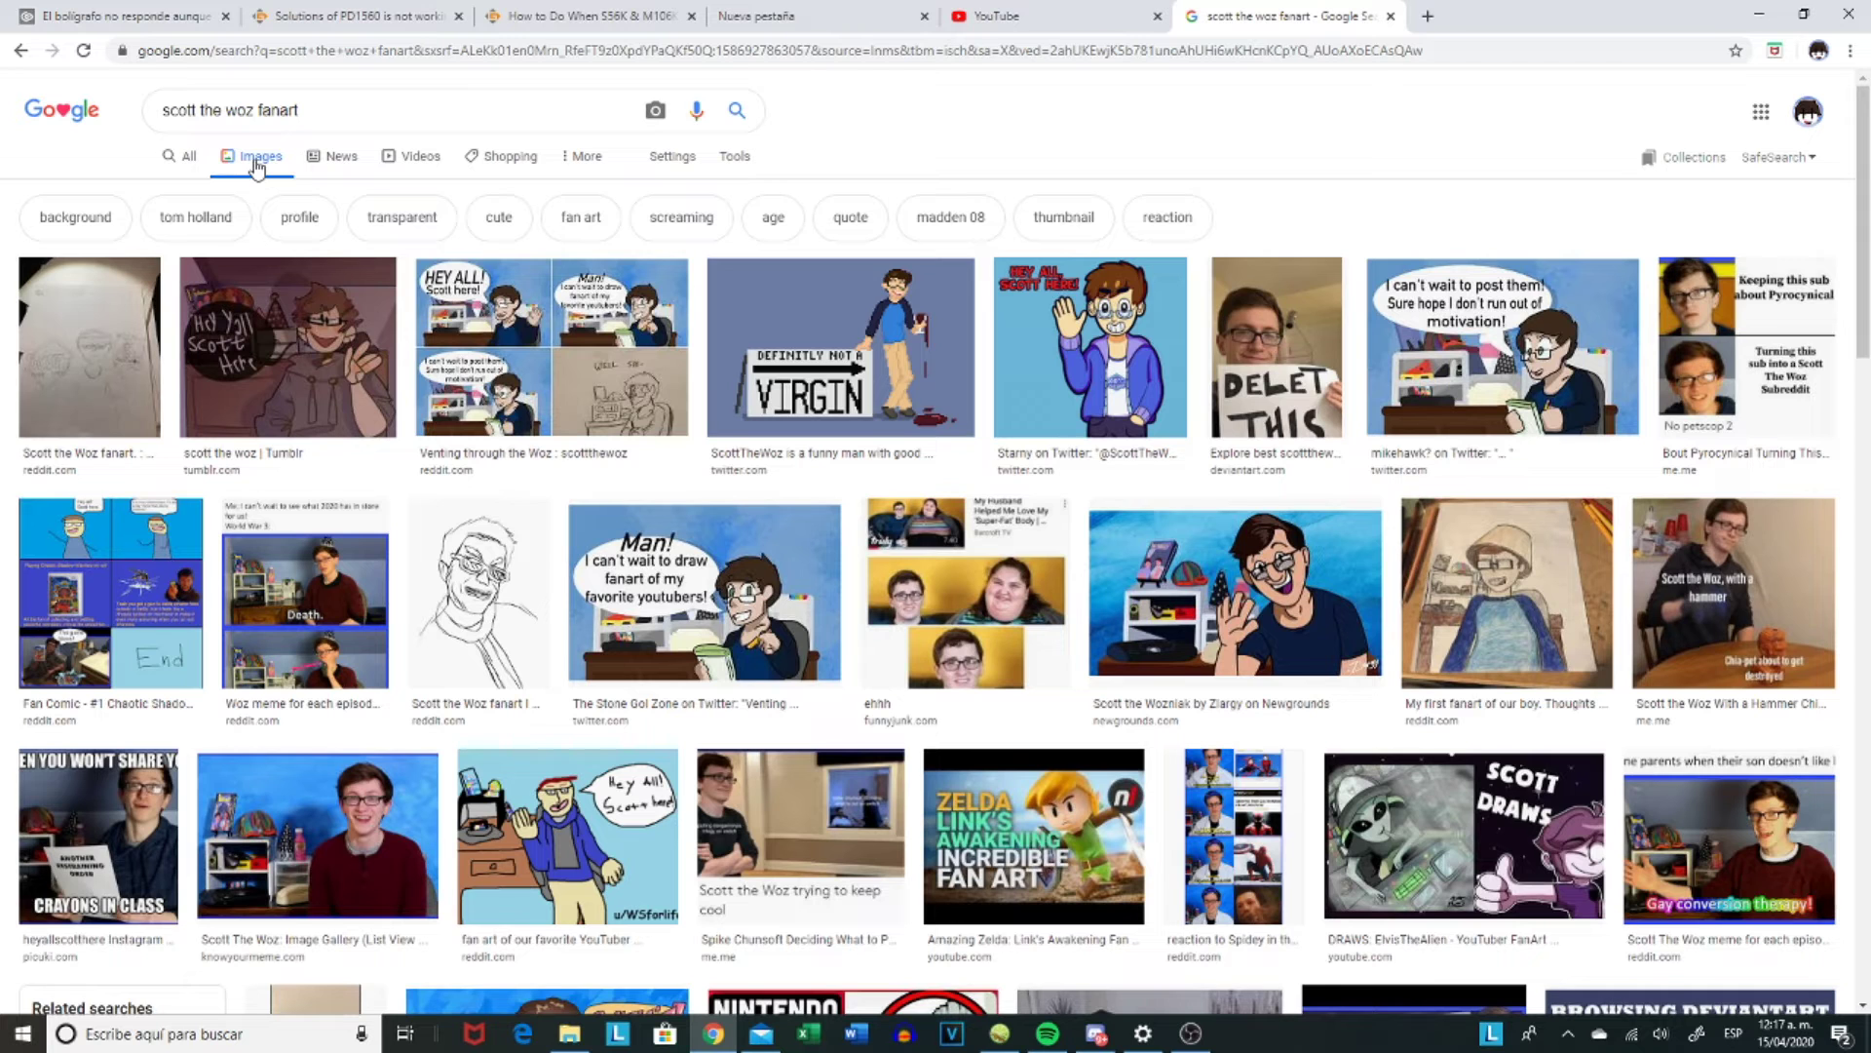
- Switch to PaintTool SAI, remove the rounded collar and sketch cuff lines on both sleeves, checking the fanart results in Chrome
click(999, 1034)
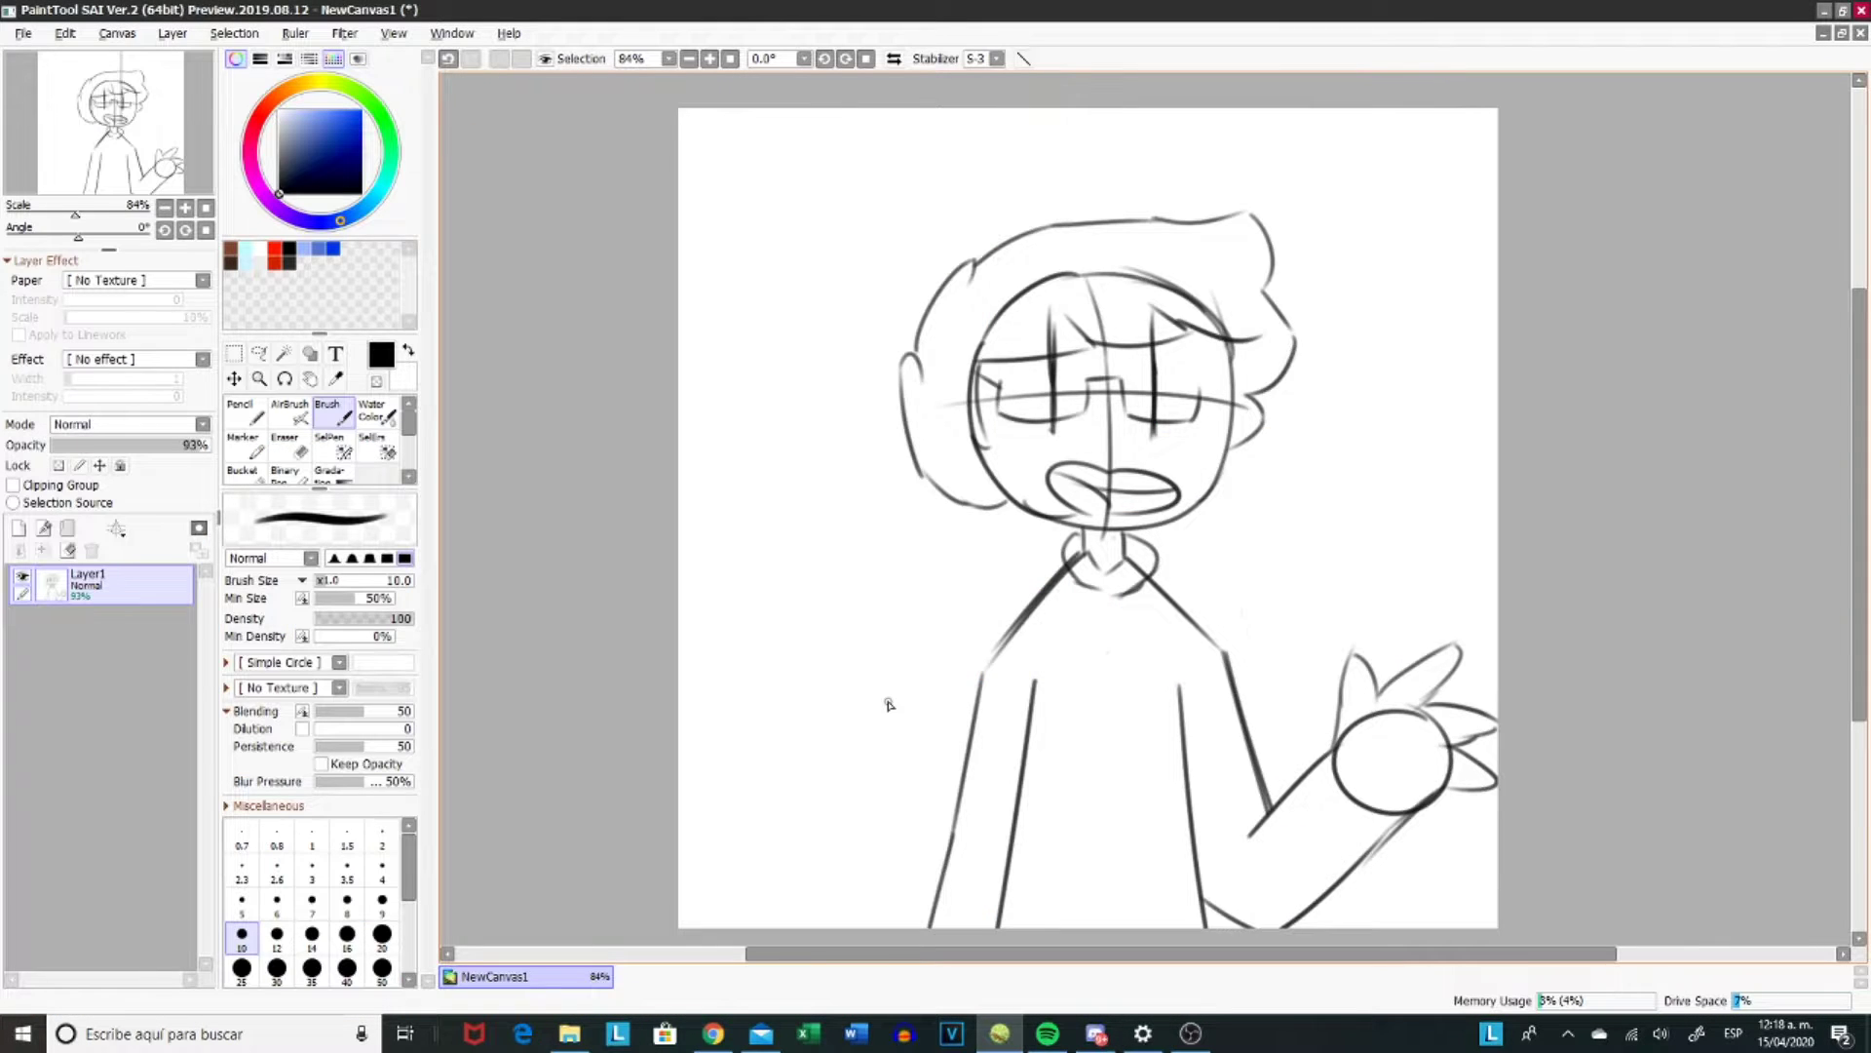
drag(1096, 586, 1002, 492)
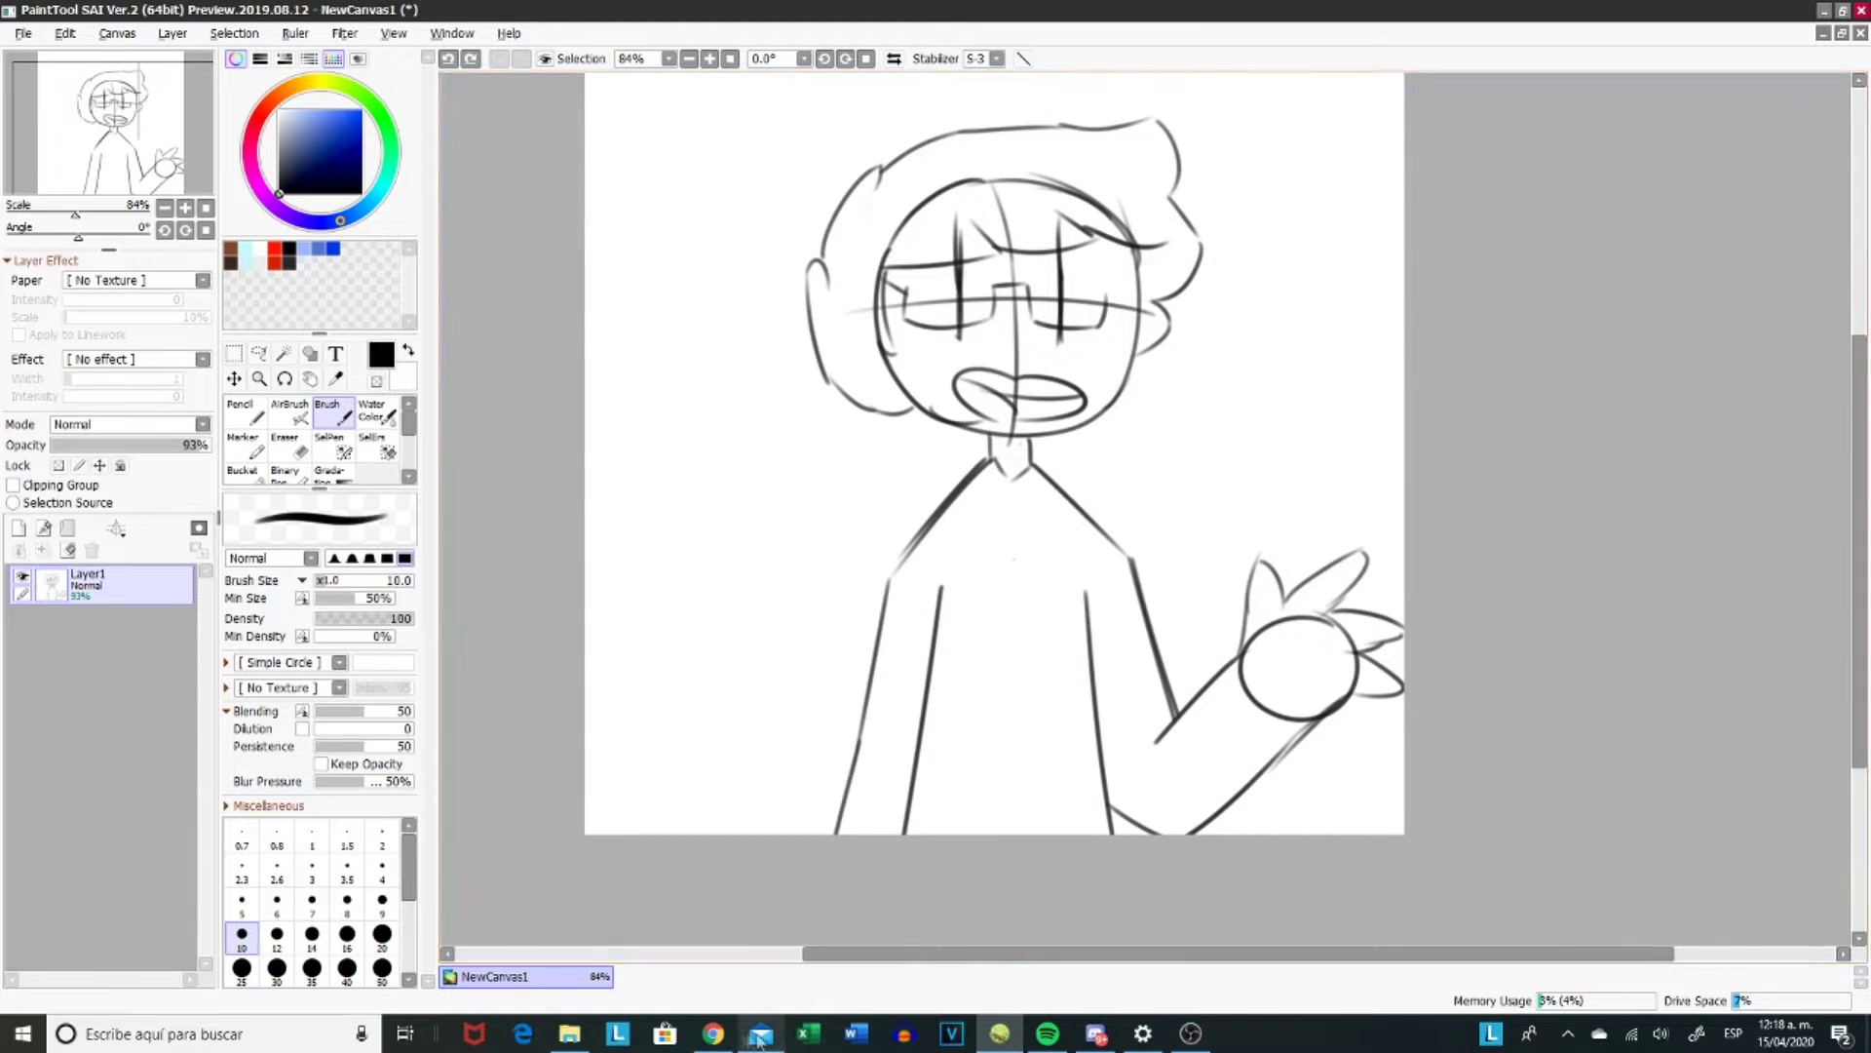
click(714, 1033)
mouse_move(999, 1048)
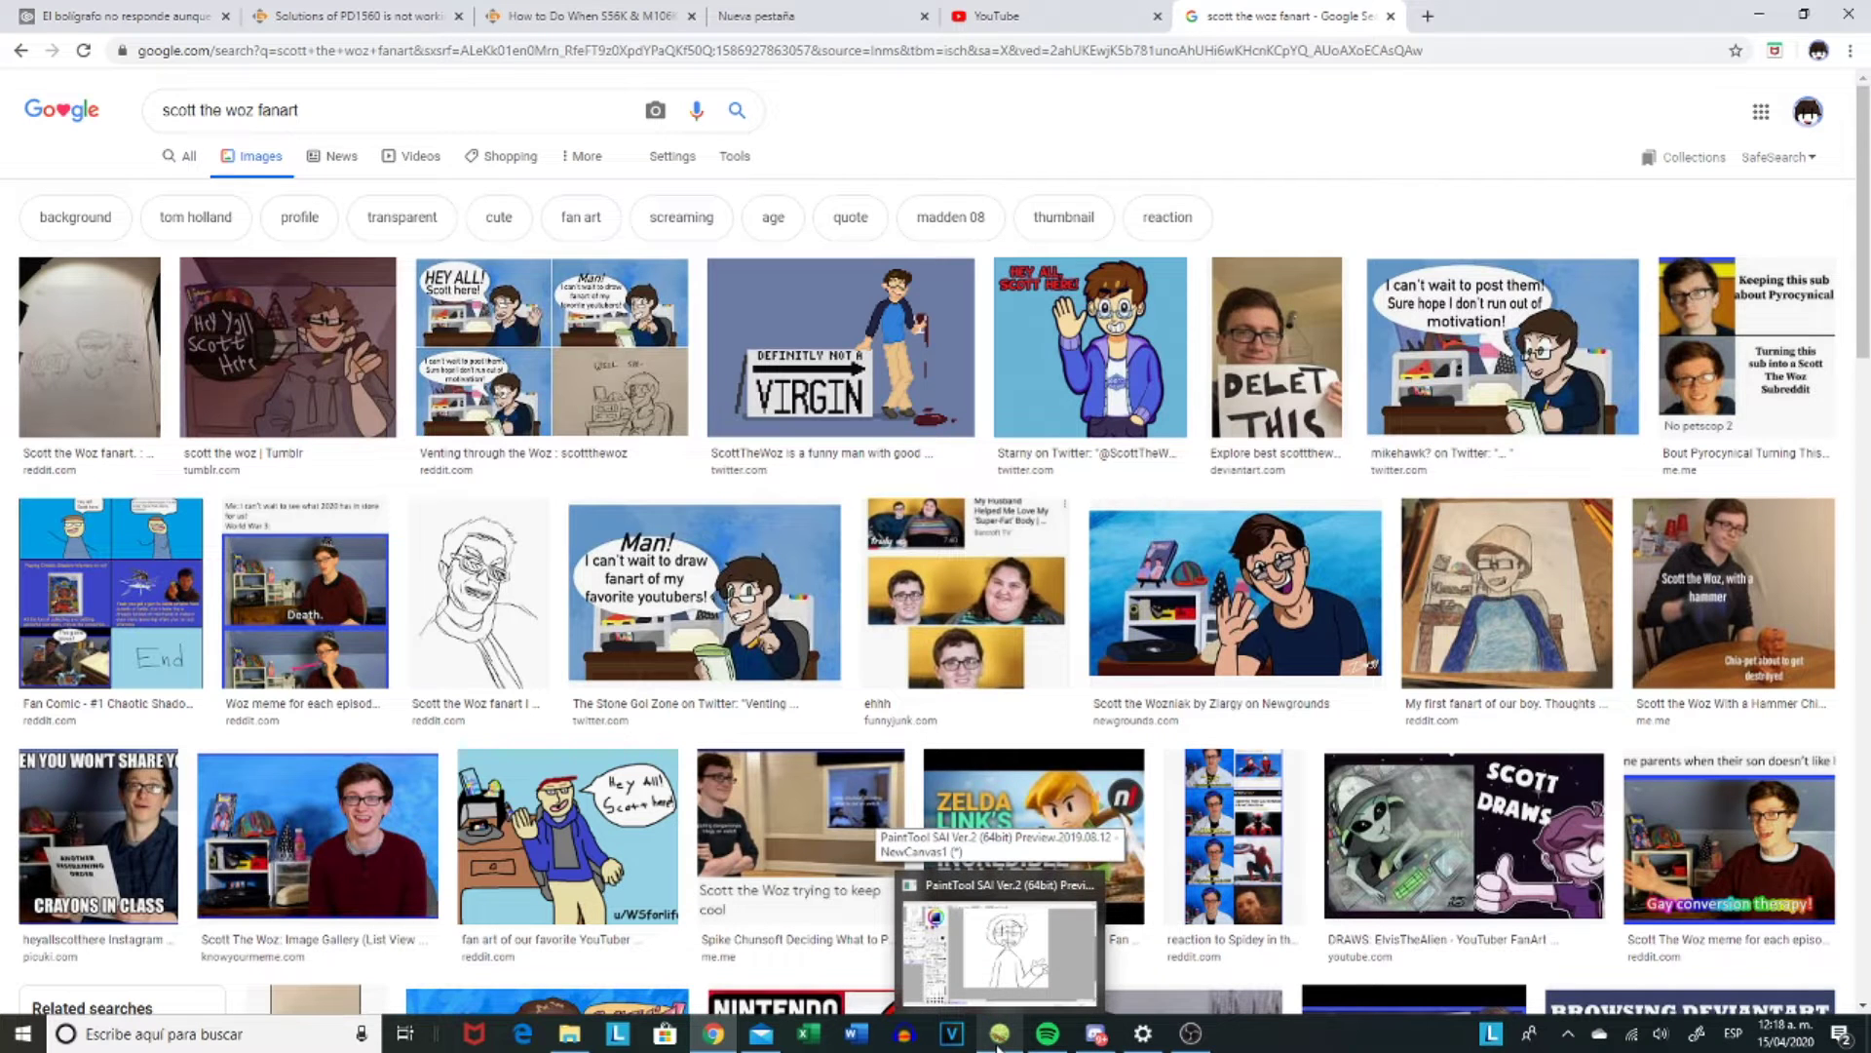
click(999, 1048)
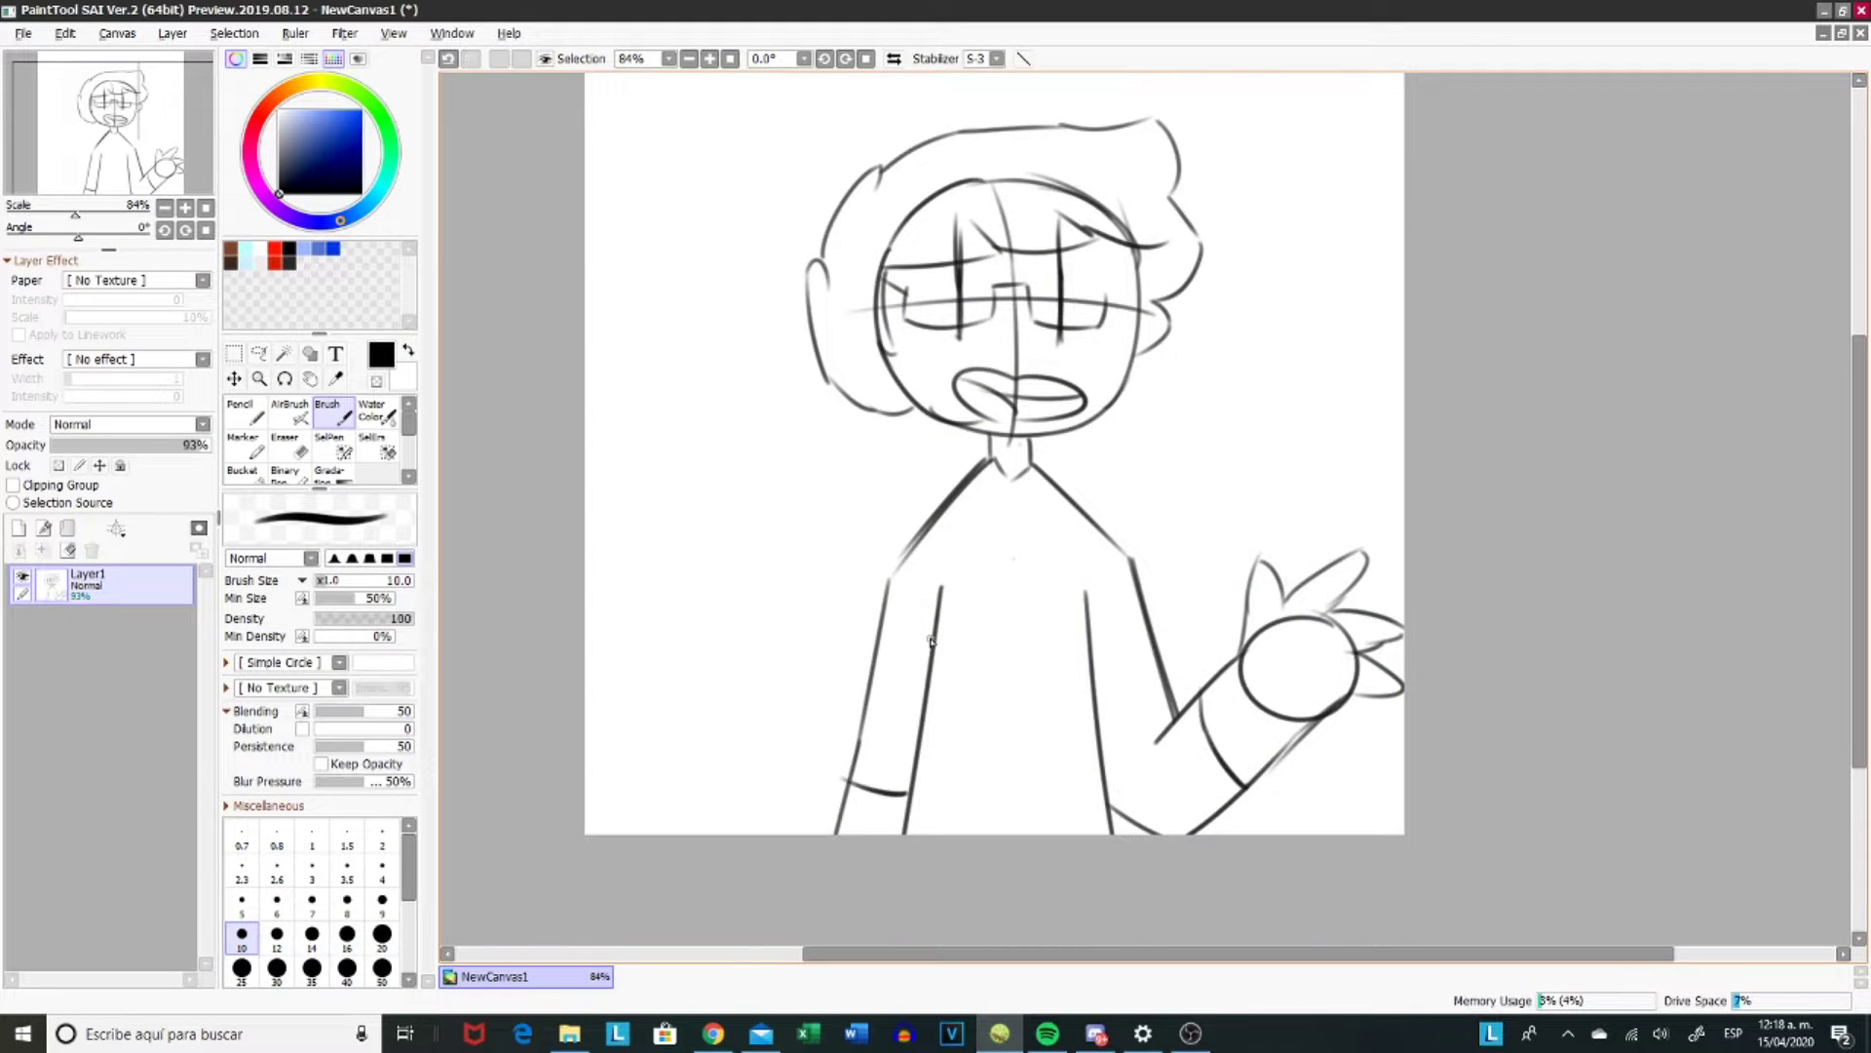
- Sketch the jacket's curved front opening and notched neckline, comparing with the fanart images in Chrome
click(714, 1033)
click(999, 1035)
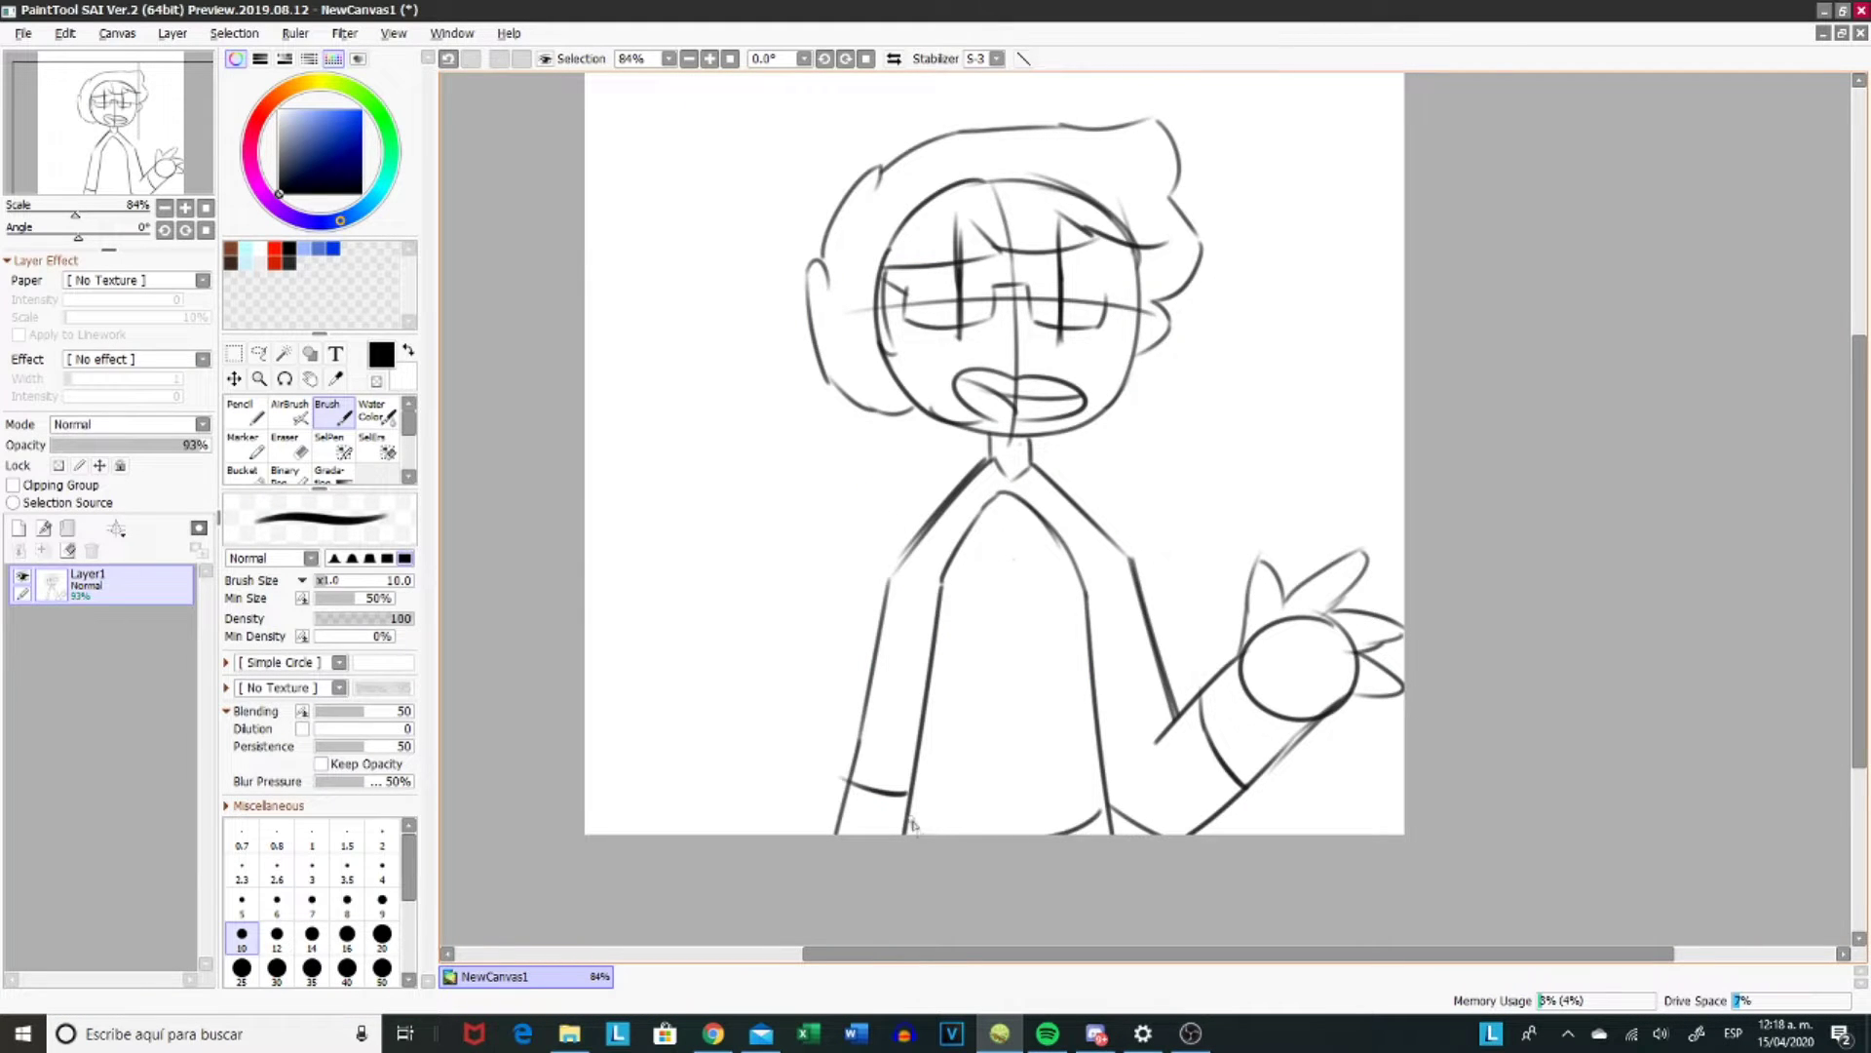
click(726, 1039)
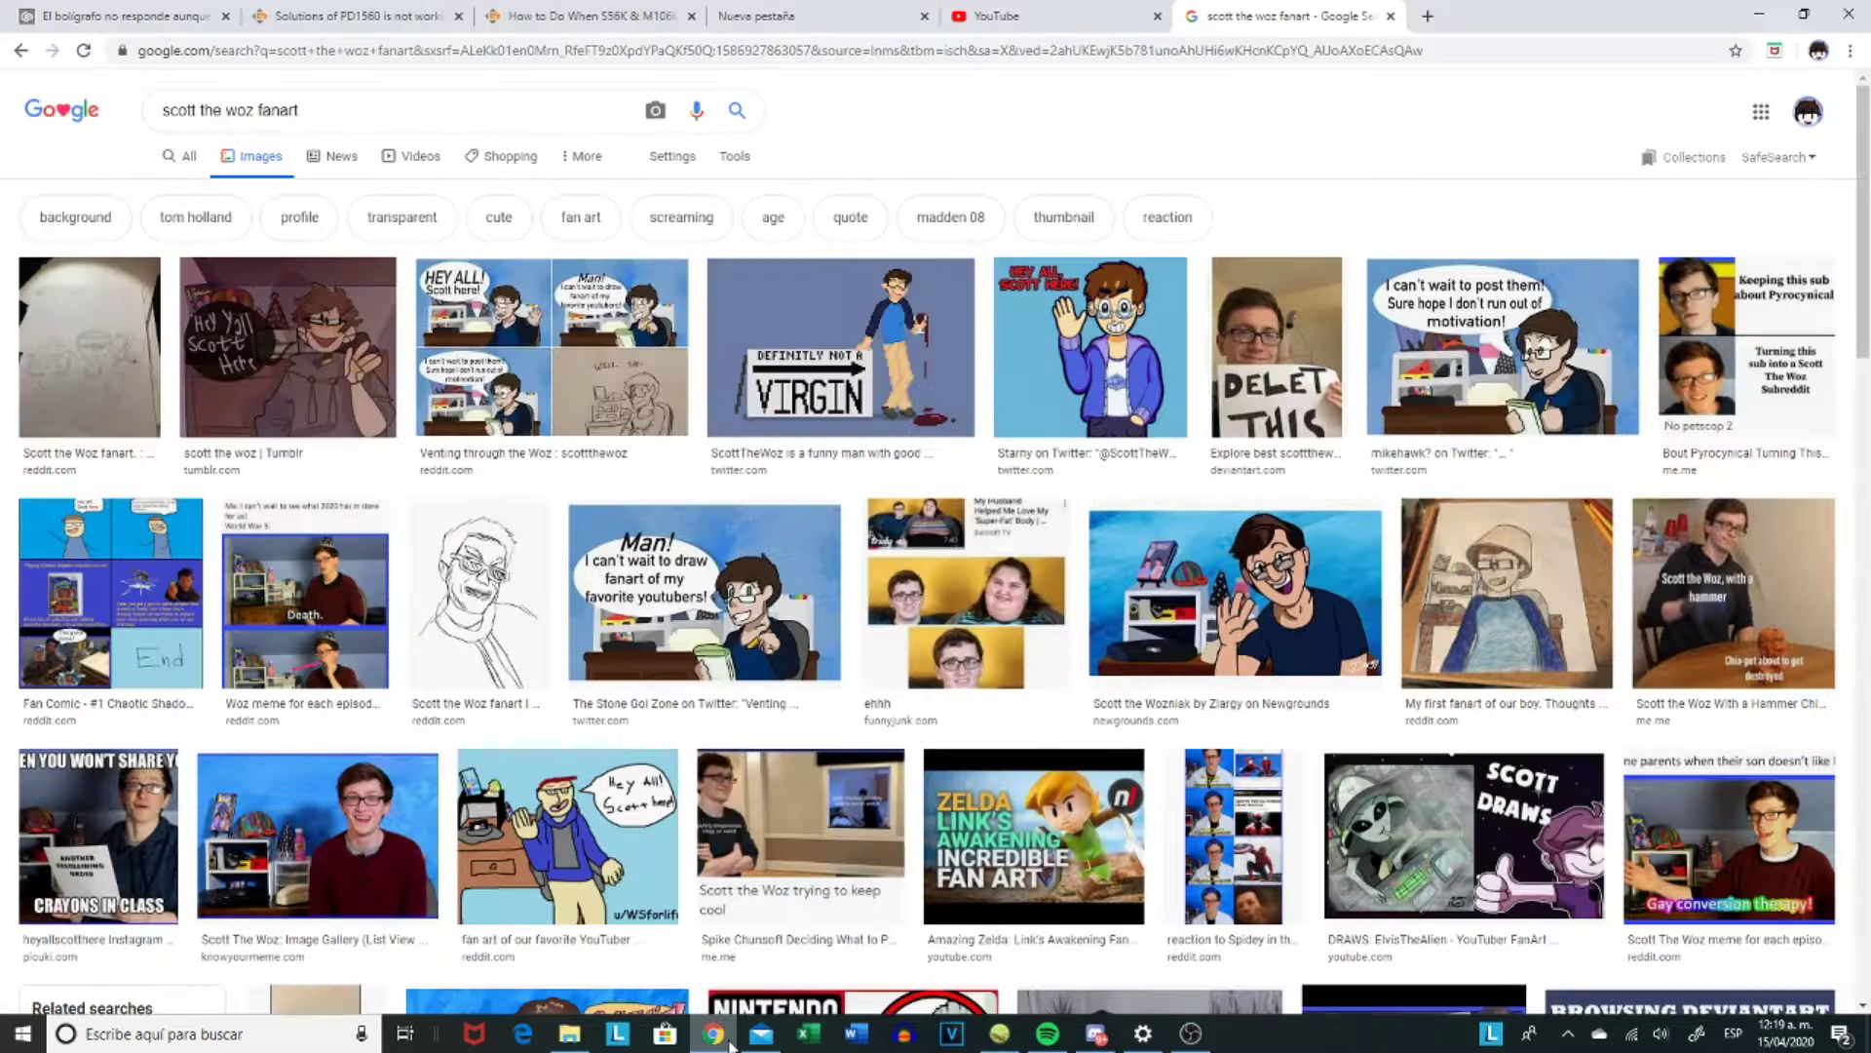
click(999, 1035)
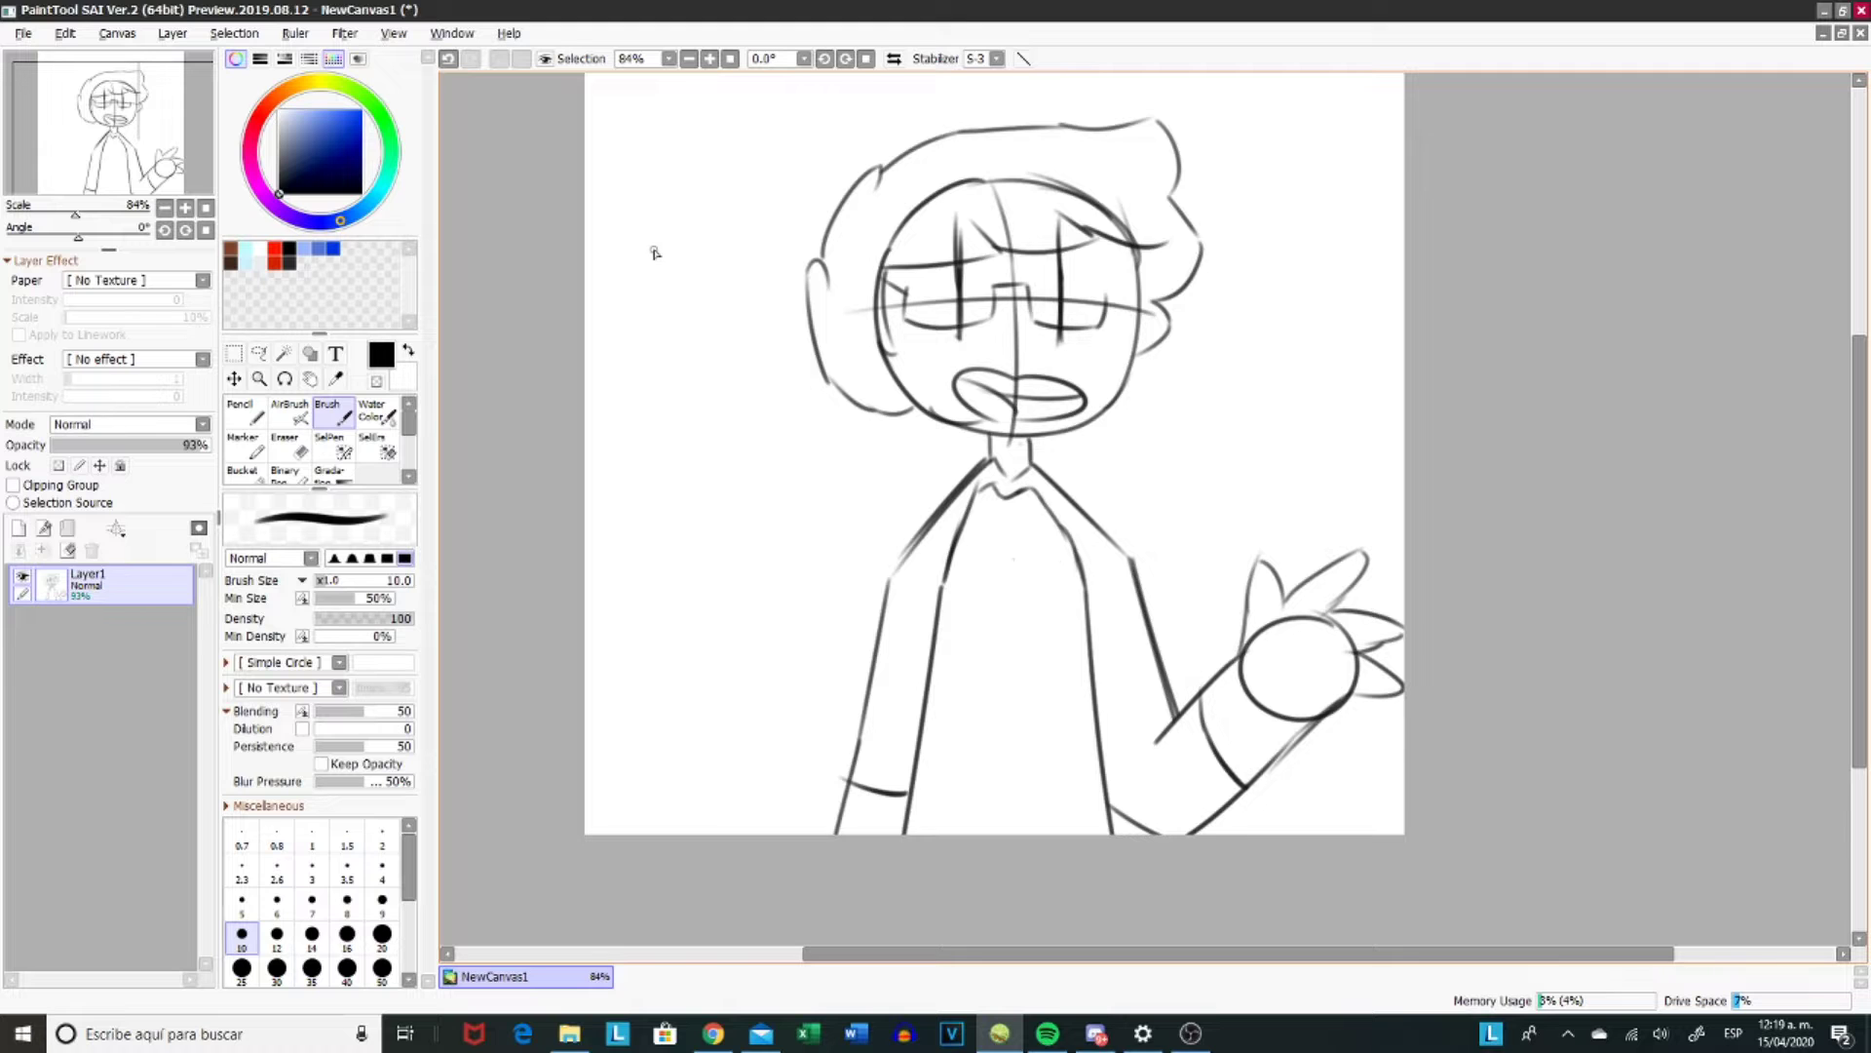
- Erase the top of the head's guide circle inside the hair with the Eraser at size 50
scroll(1073, 637, up, 3)
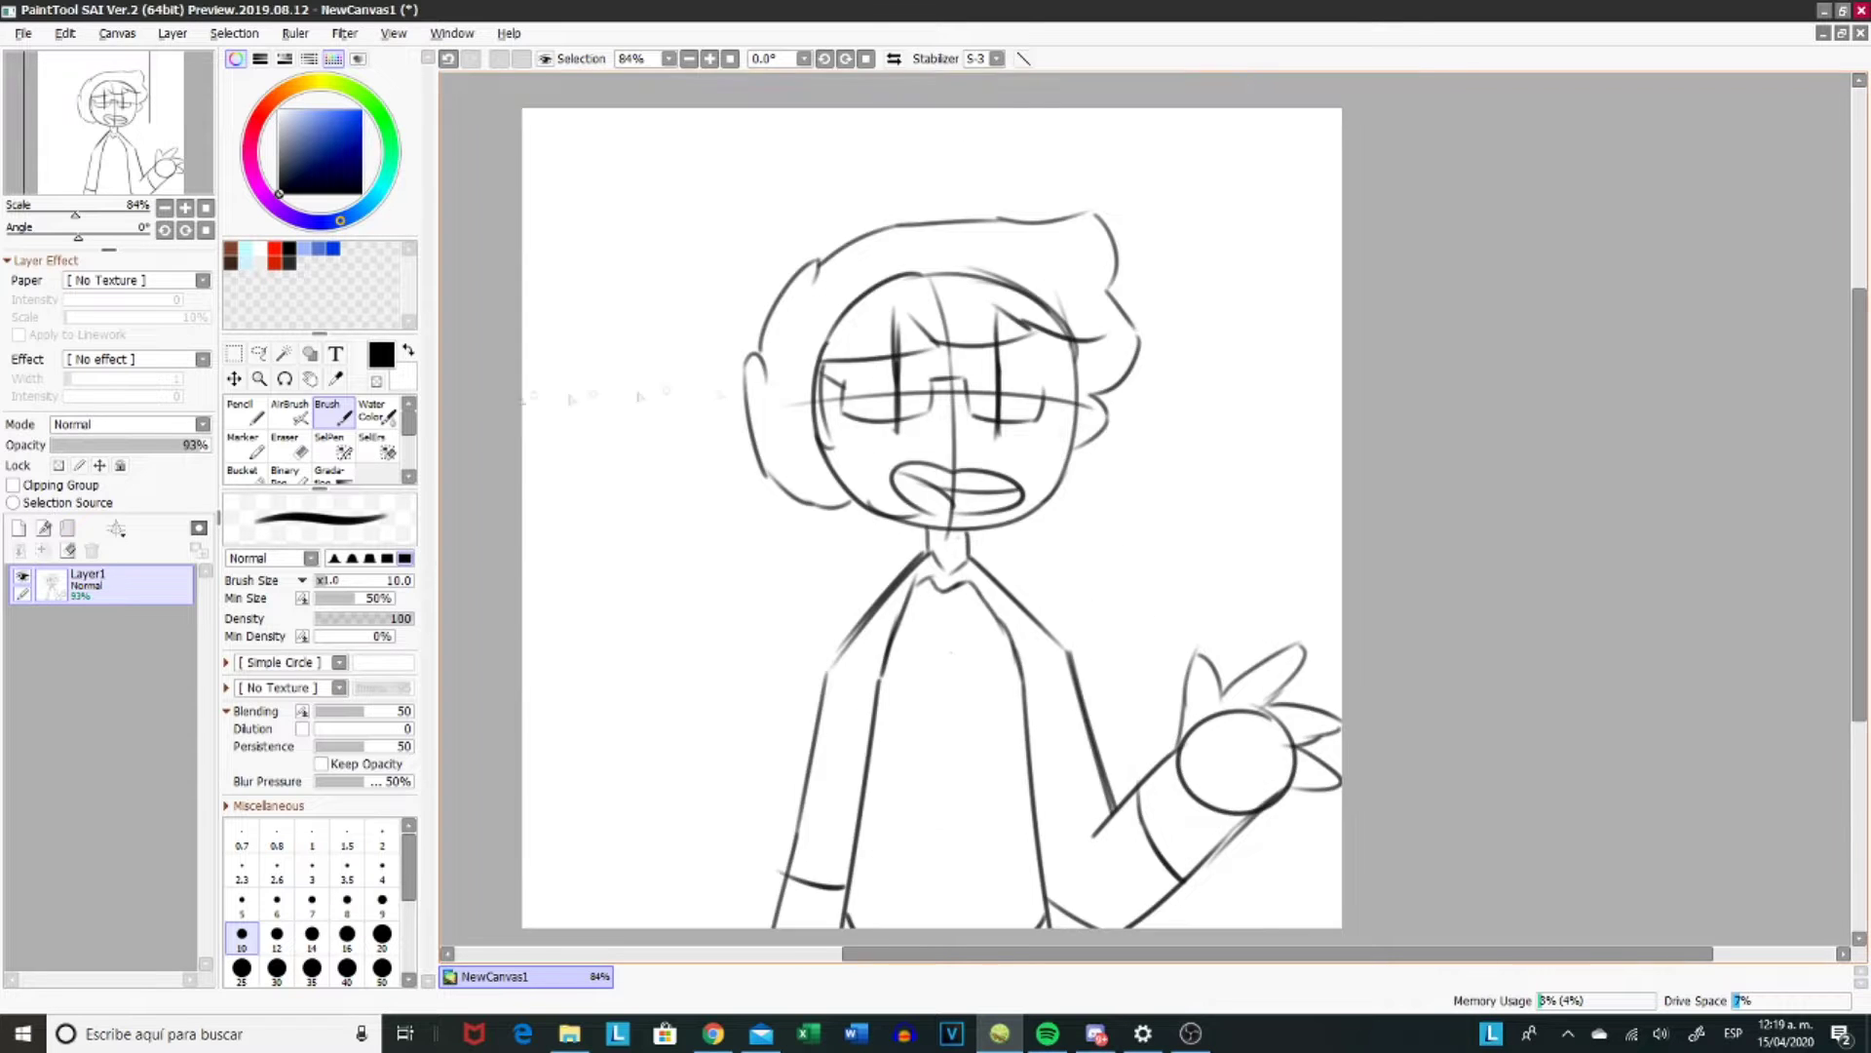
key(e)
scroll(794, 312, down, 2)
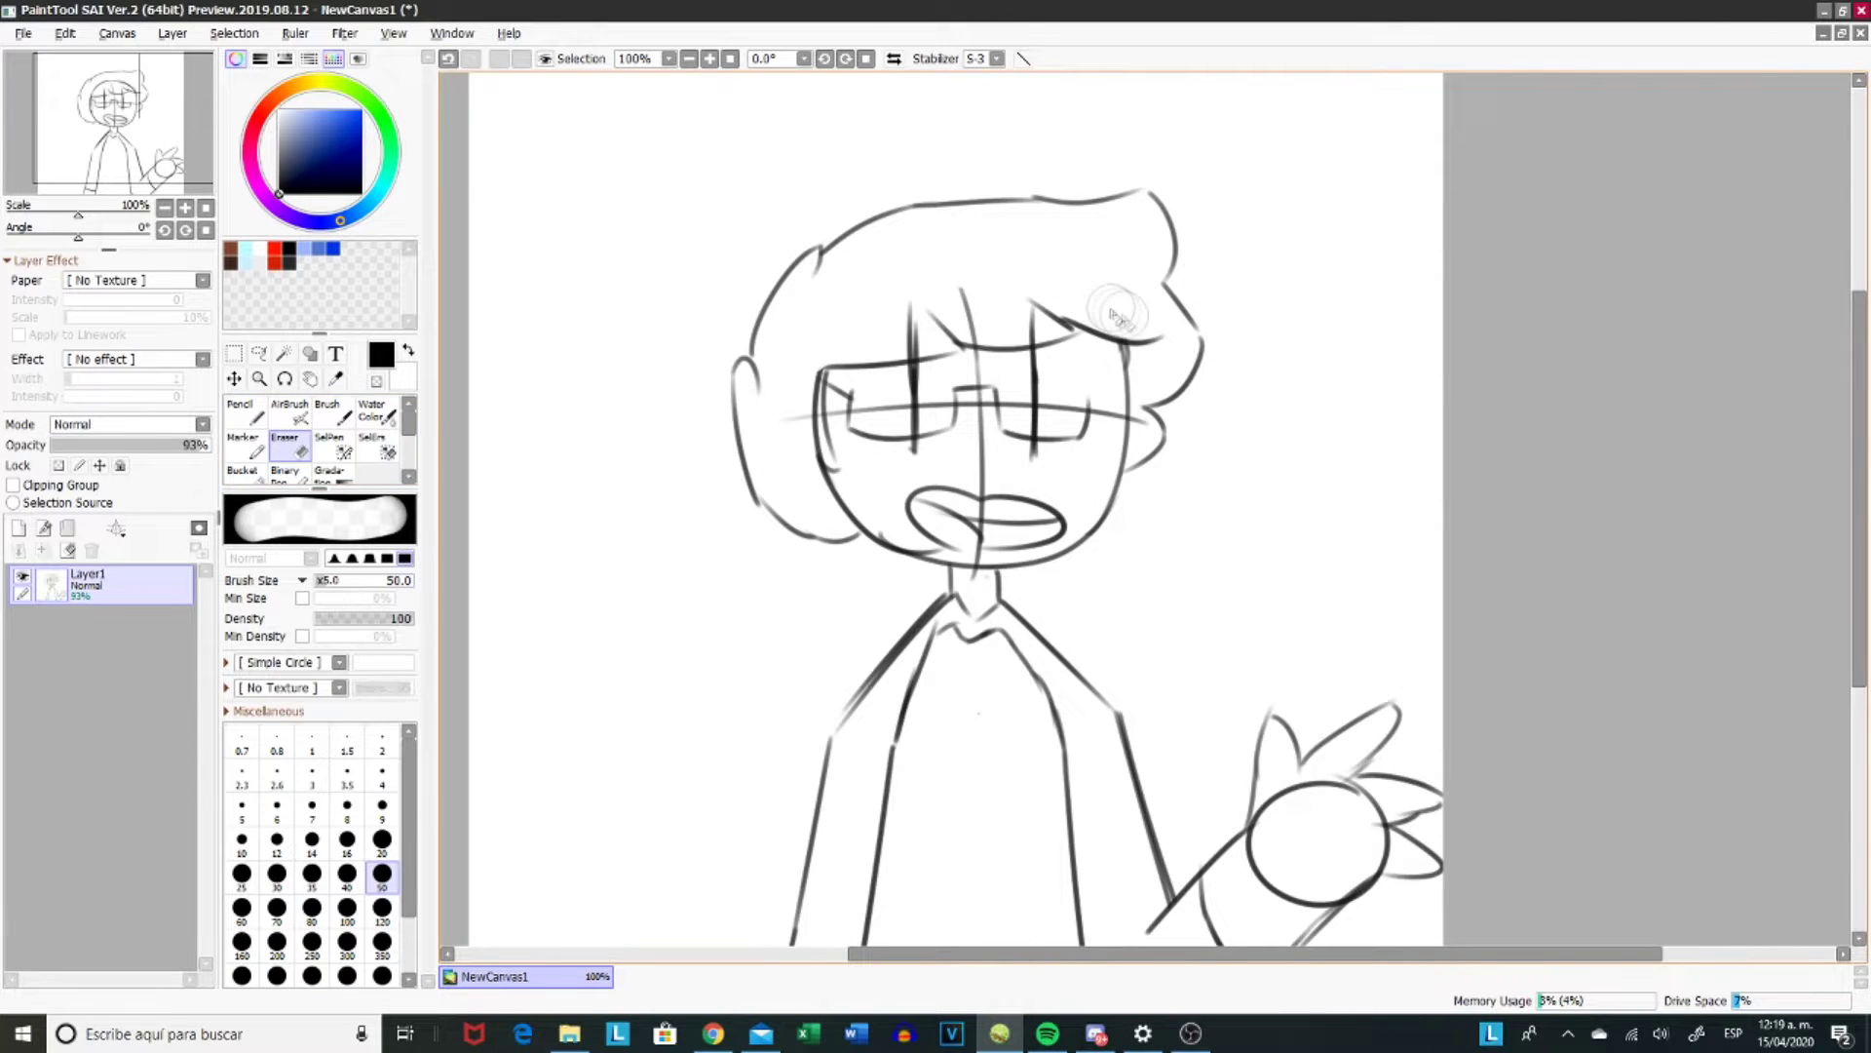
- Add a new layer above the sketch for the line art and choose the Pencil
scroll(1108, 312, down, 3)
key(n)
click(18, 527)
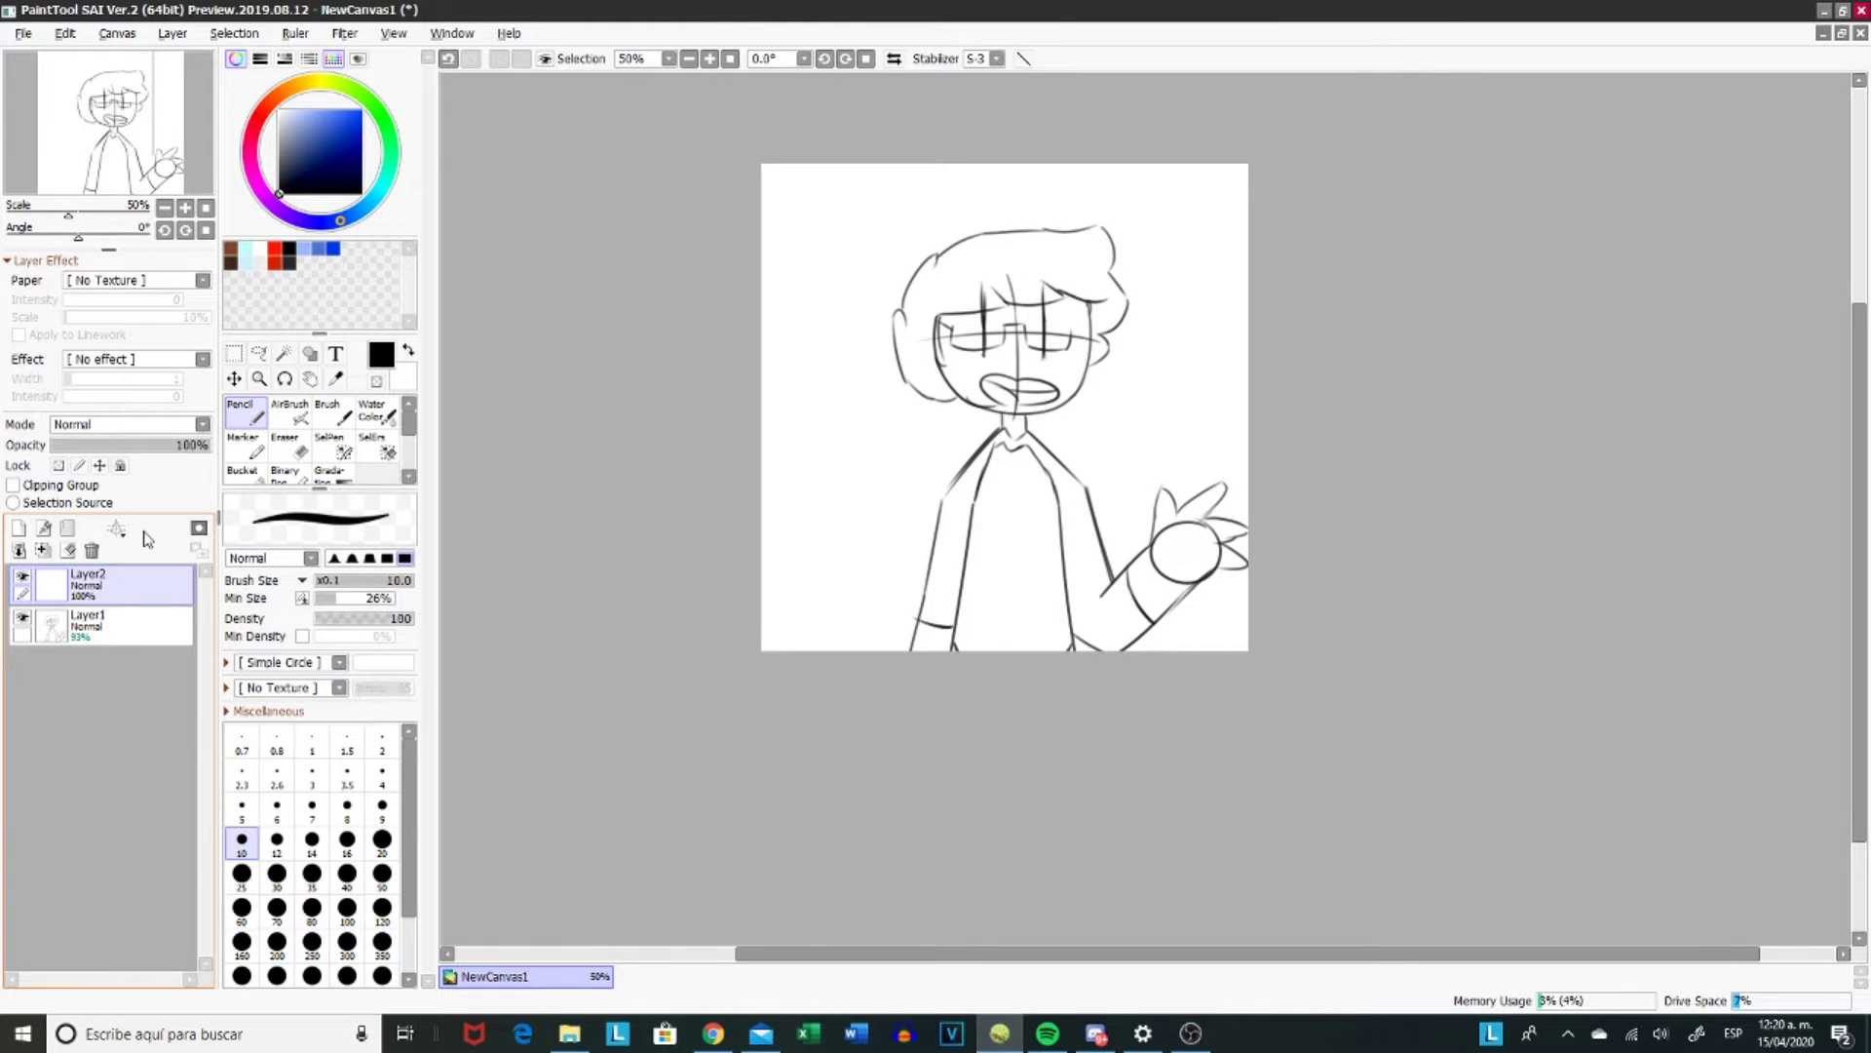
scroll(1011, 356, up, 3)
drag(881, 348, 1213, 317)
key(ctrl+z)
key(ctrl+z)
drag(880, 348, 1214, 317)
key(ctrl+z)
- Lower the sketch layer's opacity to roughly half and make the line art layer active again
click(98, 624)
drag(199, 445, 138, 444)
click(98, 583)
- Ink the face's jaw curve from temple to temple and deform it outward at the lower corner to match the sketch
mouse_move(874, 348)
mouse_down()
mouse_move(1115, 574)
mouse_move(1189, 322)
mouse_up()
key(ctrl+t)
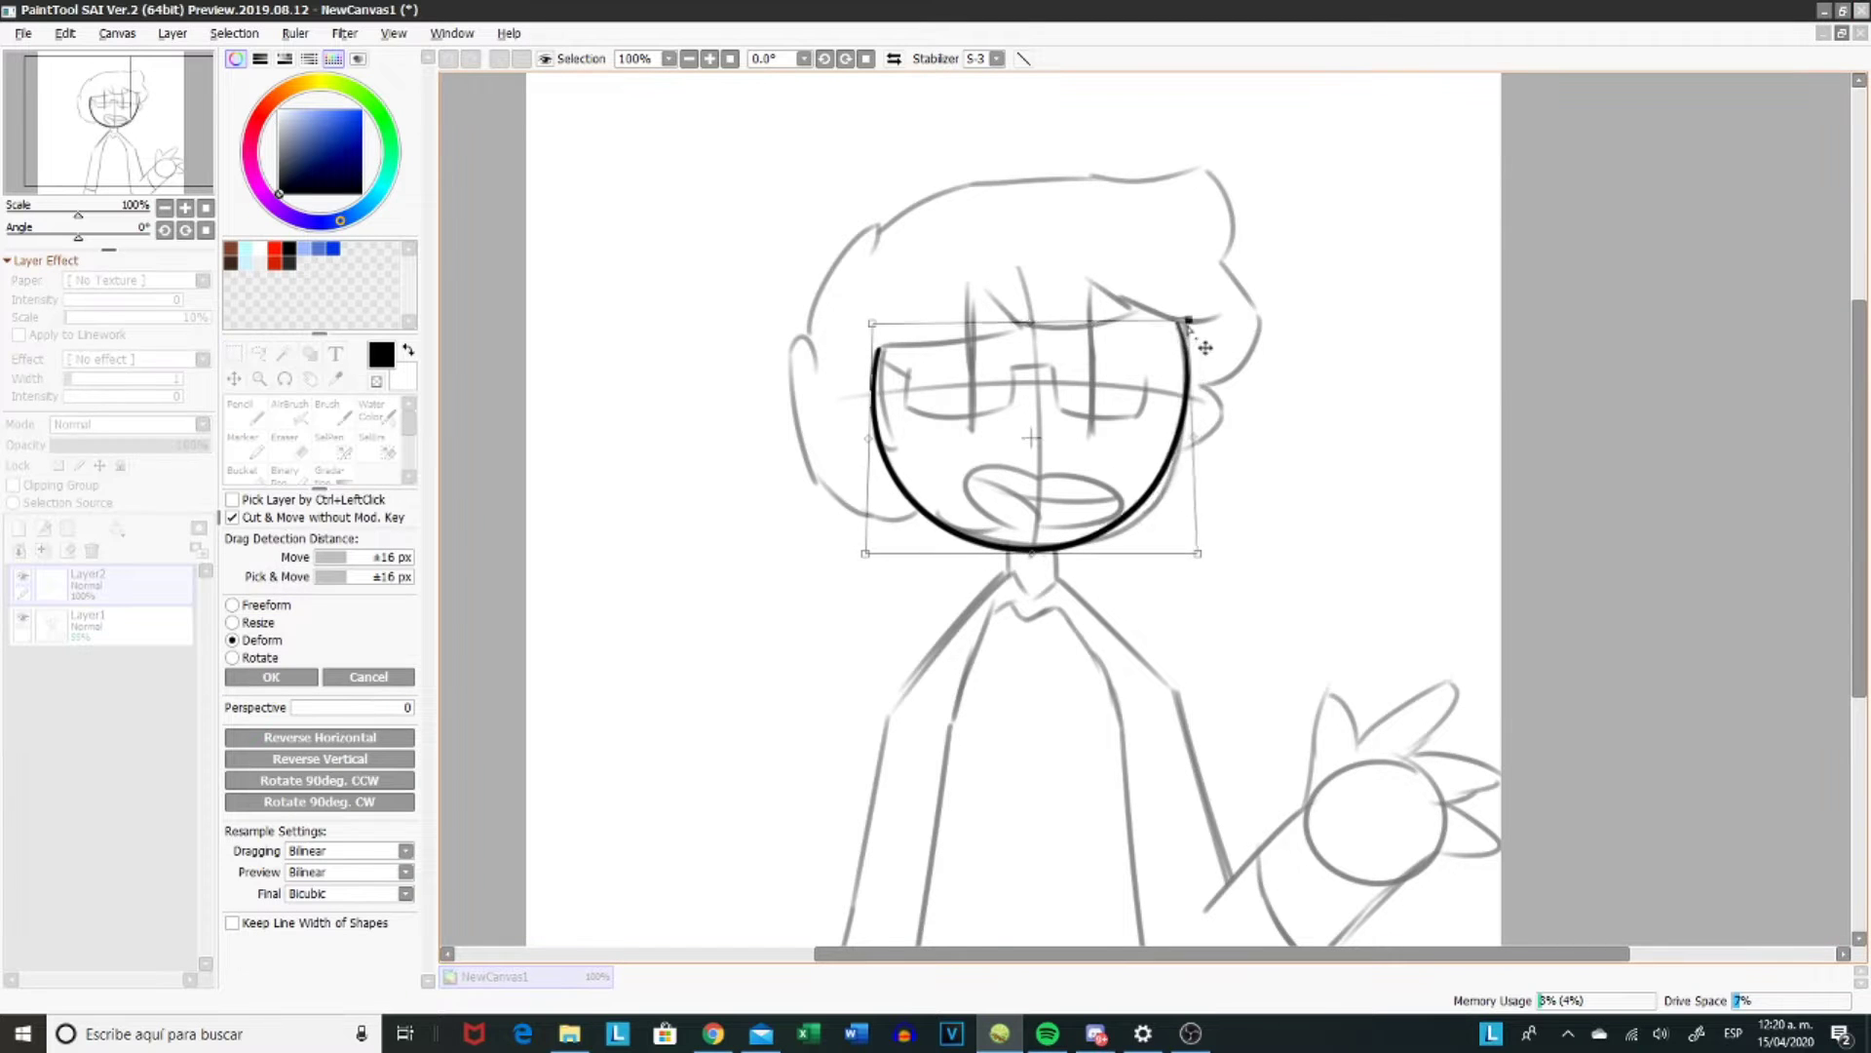
drag(1199, 553, 1234, 555)
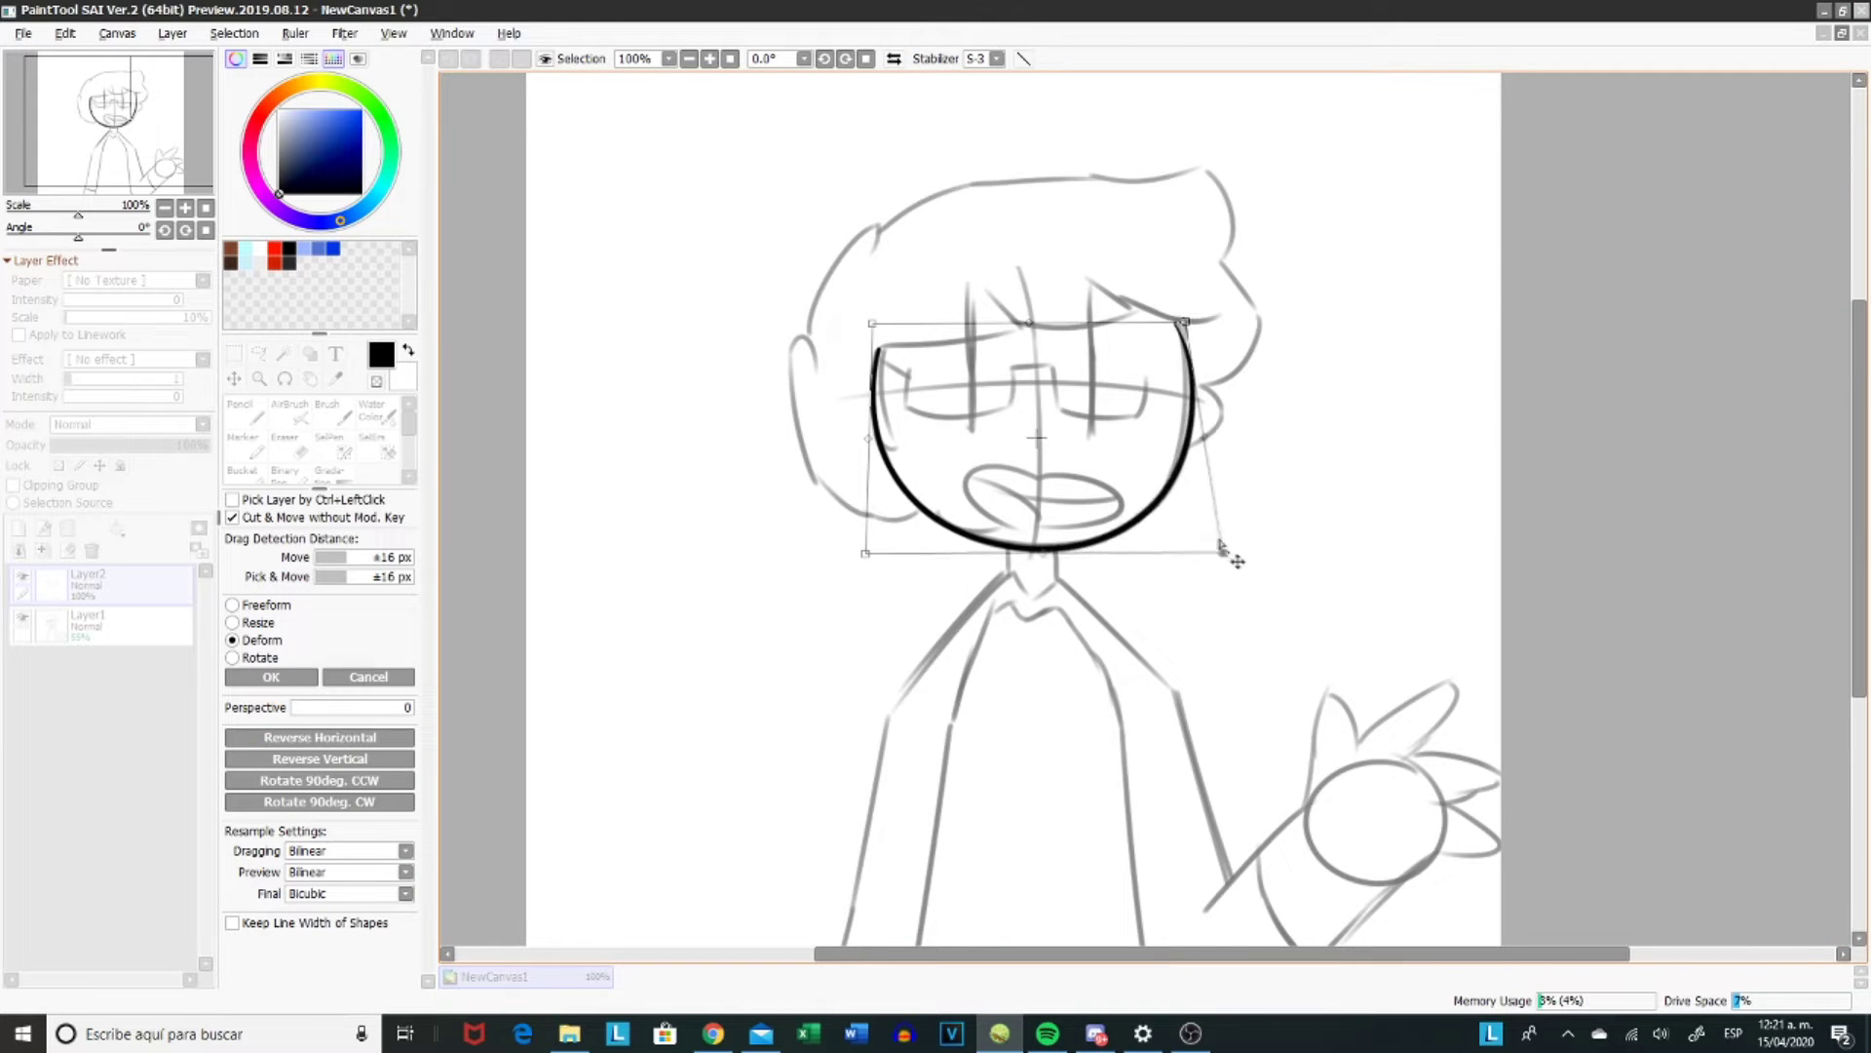
click(288, 676)
- Ink the outer hair outline around the head, redrawing strokes until they follow the sketch
scroll(877, 361, up, 1)
mouse_move(941, 583)
mouse_down()
mouse_move(829, 585)
mouse_move(809, 395)
mouse_move(687, 536)
mouse_up()
key(ctrl+z)
key(ctrl+z)
key(ctrl+z)
key(ctrl+z)
mouse_move(750, 259)
mouse_down()
mouse_move(648, 458)
mouse_move(743, 285)
mouse_move(1230, 185)
mouse_move(1259, 332)
mouse_up()
key(ctrl+z)
mouse_move(1230, 185)
mouse_down()
mouse_move(1254, 330)
mouse_move(1328, 444)
mouse_up()
key(ctrl+z)
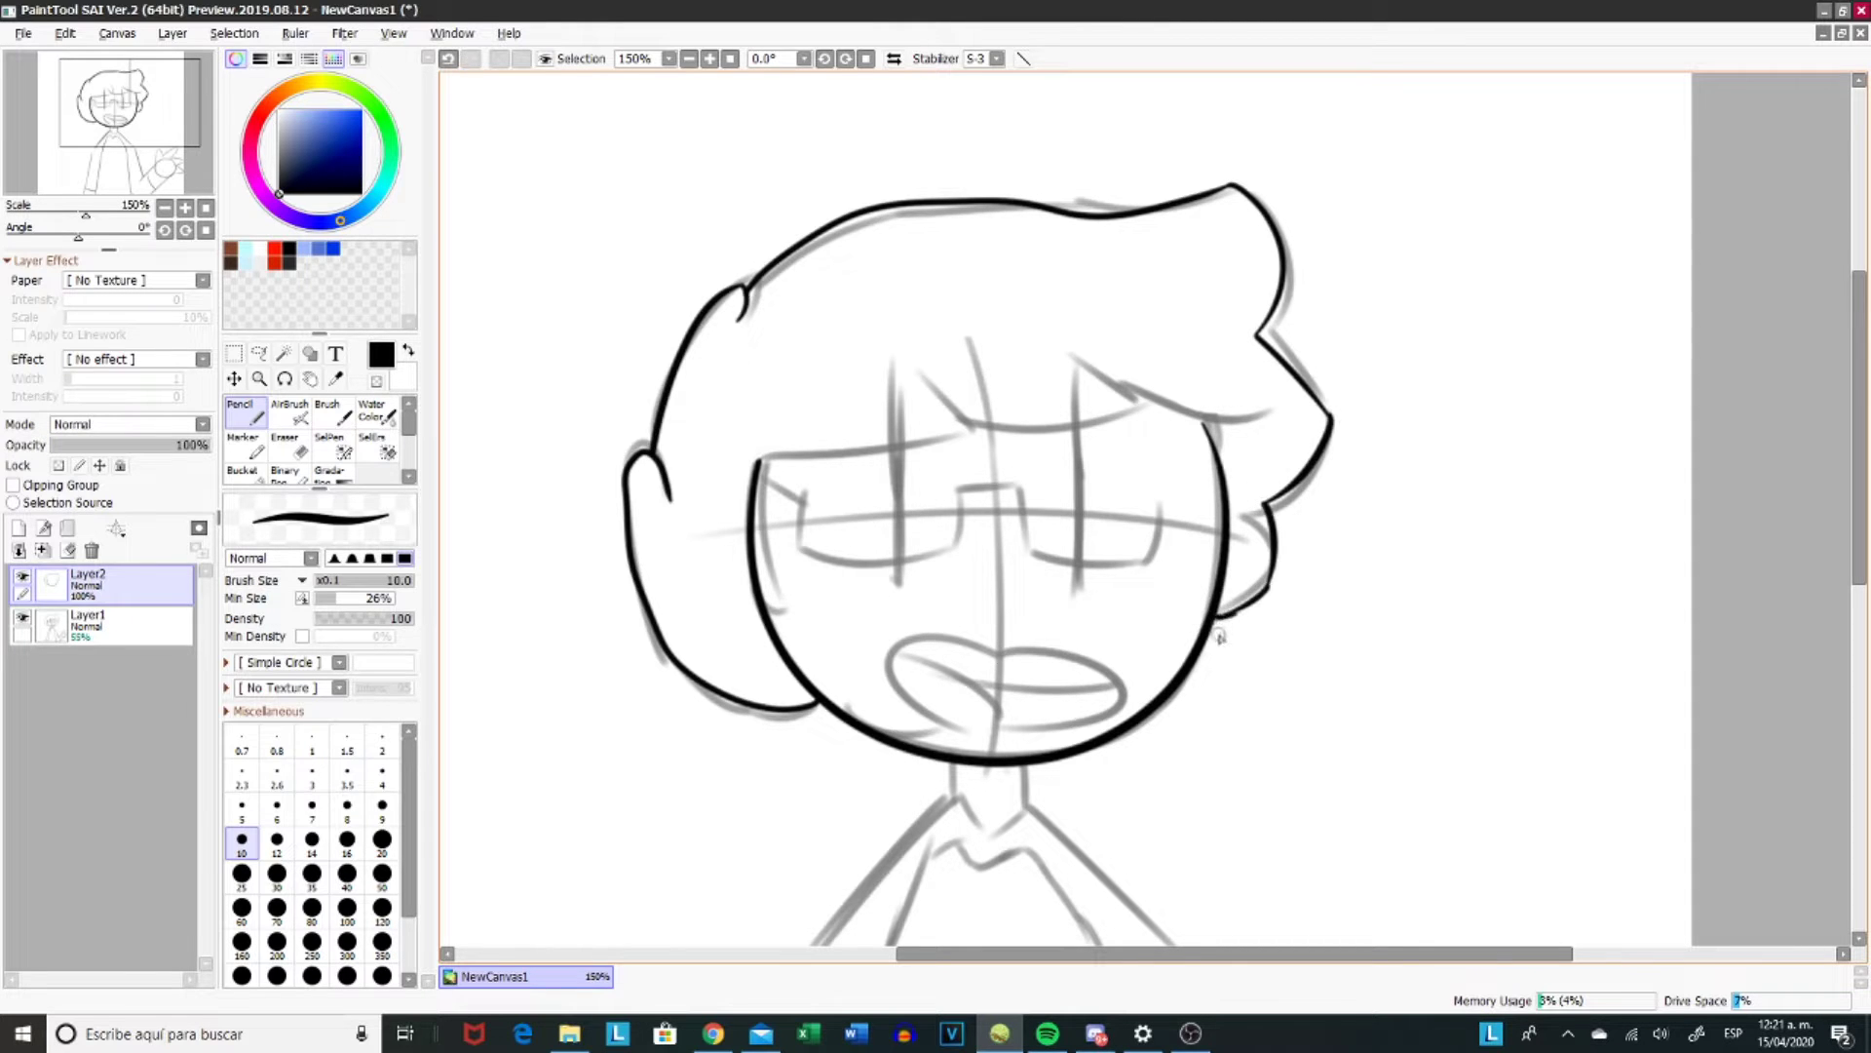
- Ink the wavy fringe across the forehead with pointed locks above the eyes
drag(758, 460, 965, 417)
drag(891, 357, 965, 419)
drag(959, 401, 1145, 417)
mouse_move(1077, 359)
mouse_down()
mouse_move(1145, 399)
mouse_move(1277, 414)
mouse_up()
key(ctrl+z)
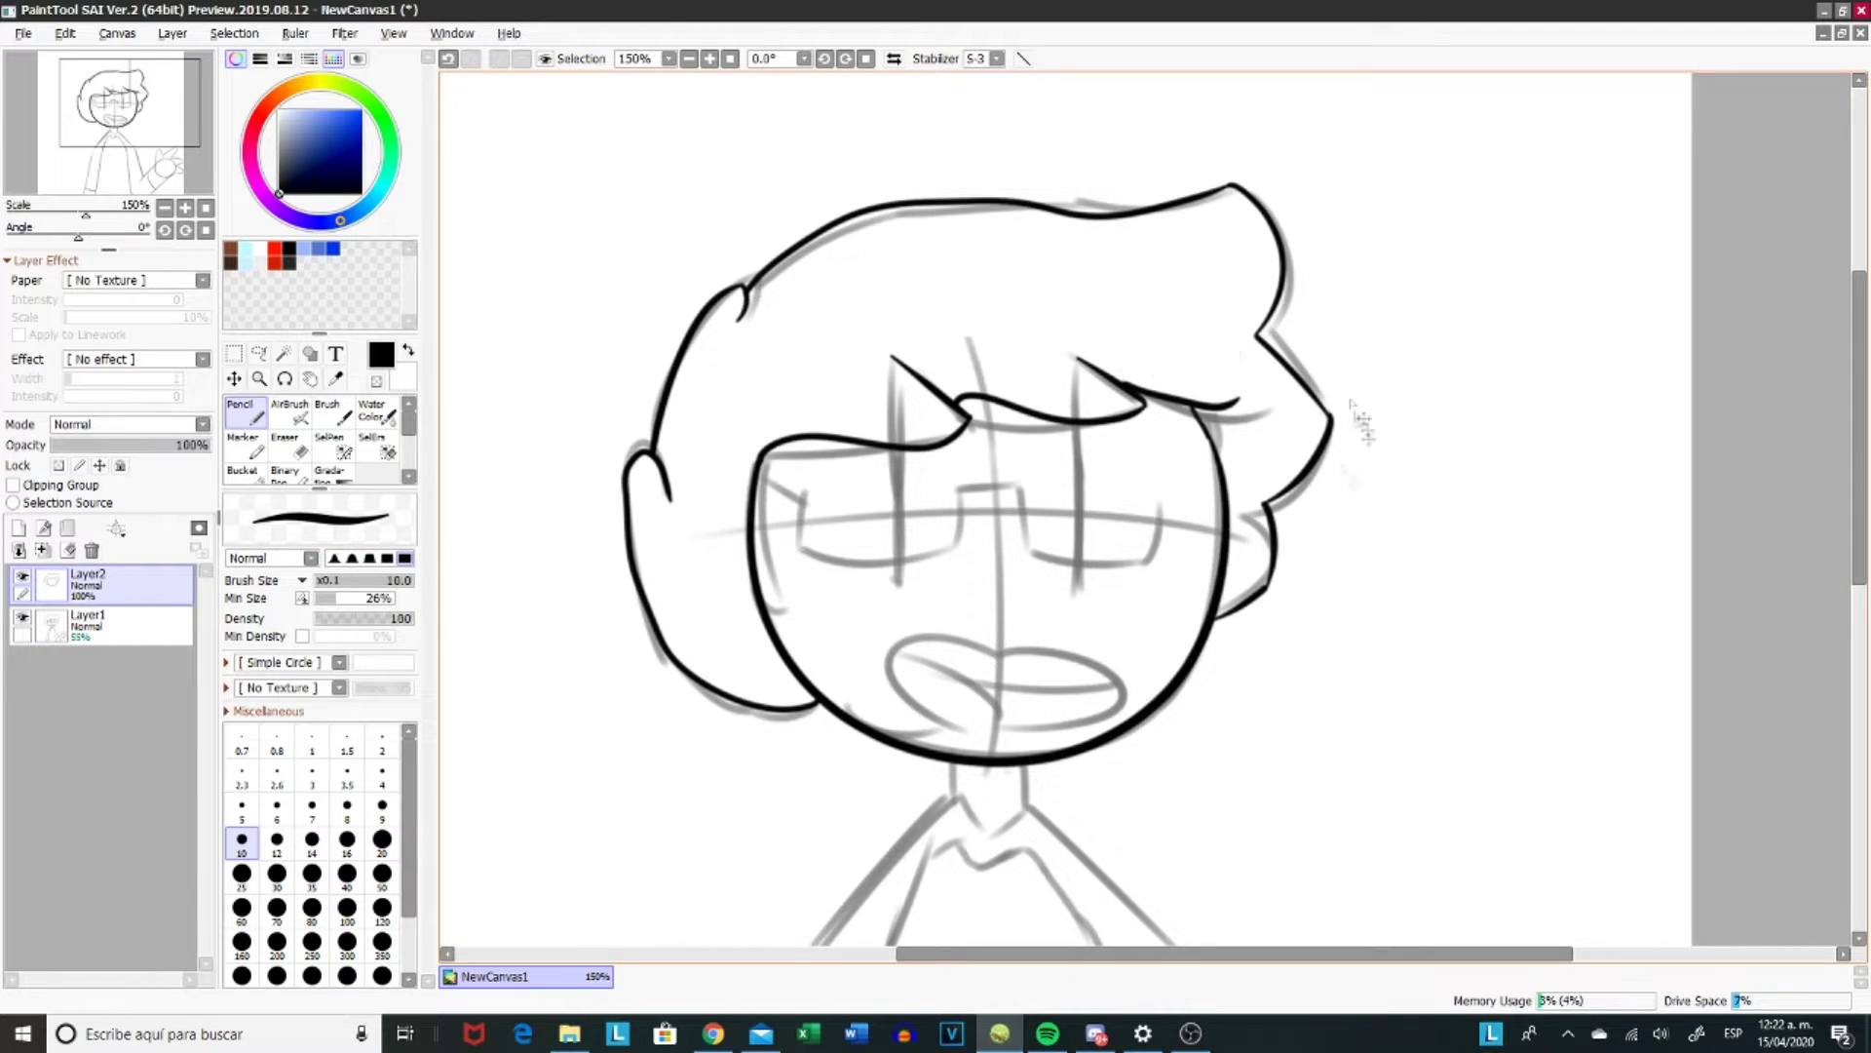
key(ctrl+z)
- Ink the rectangular glasses with both lenses and the connecting bridge
mouse_move(818, 553)
mouse_down()
mouse_move(928, 535)
mouse_move(914, 571)
mouse_move(964, 537)
mouse_move(961, 495)
mouse_up()
key(ctrl+z)
key(ctrl+z)
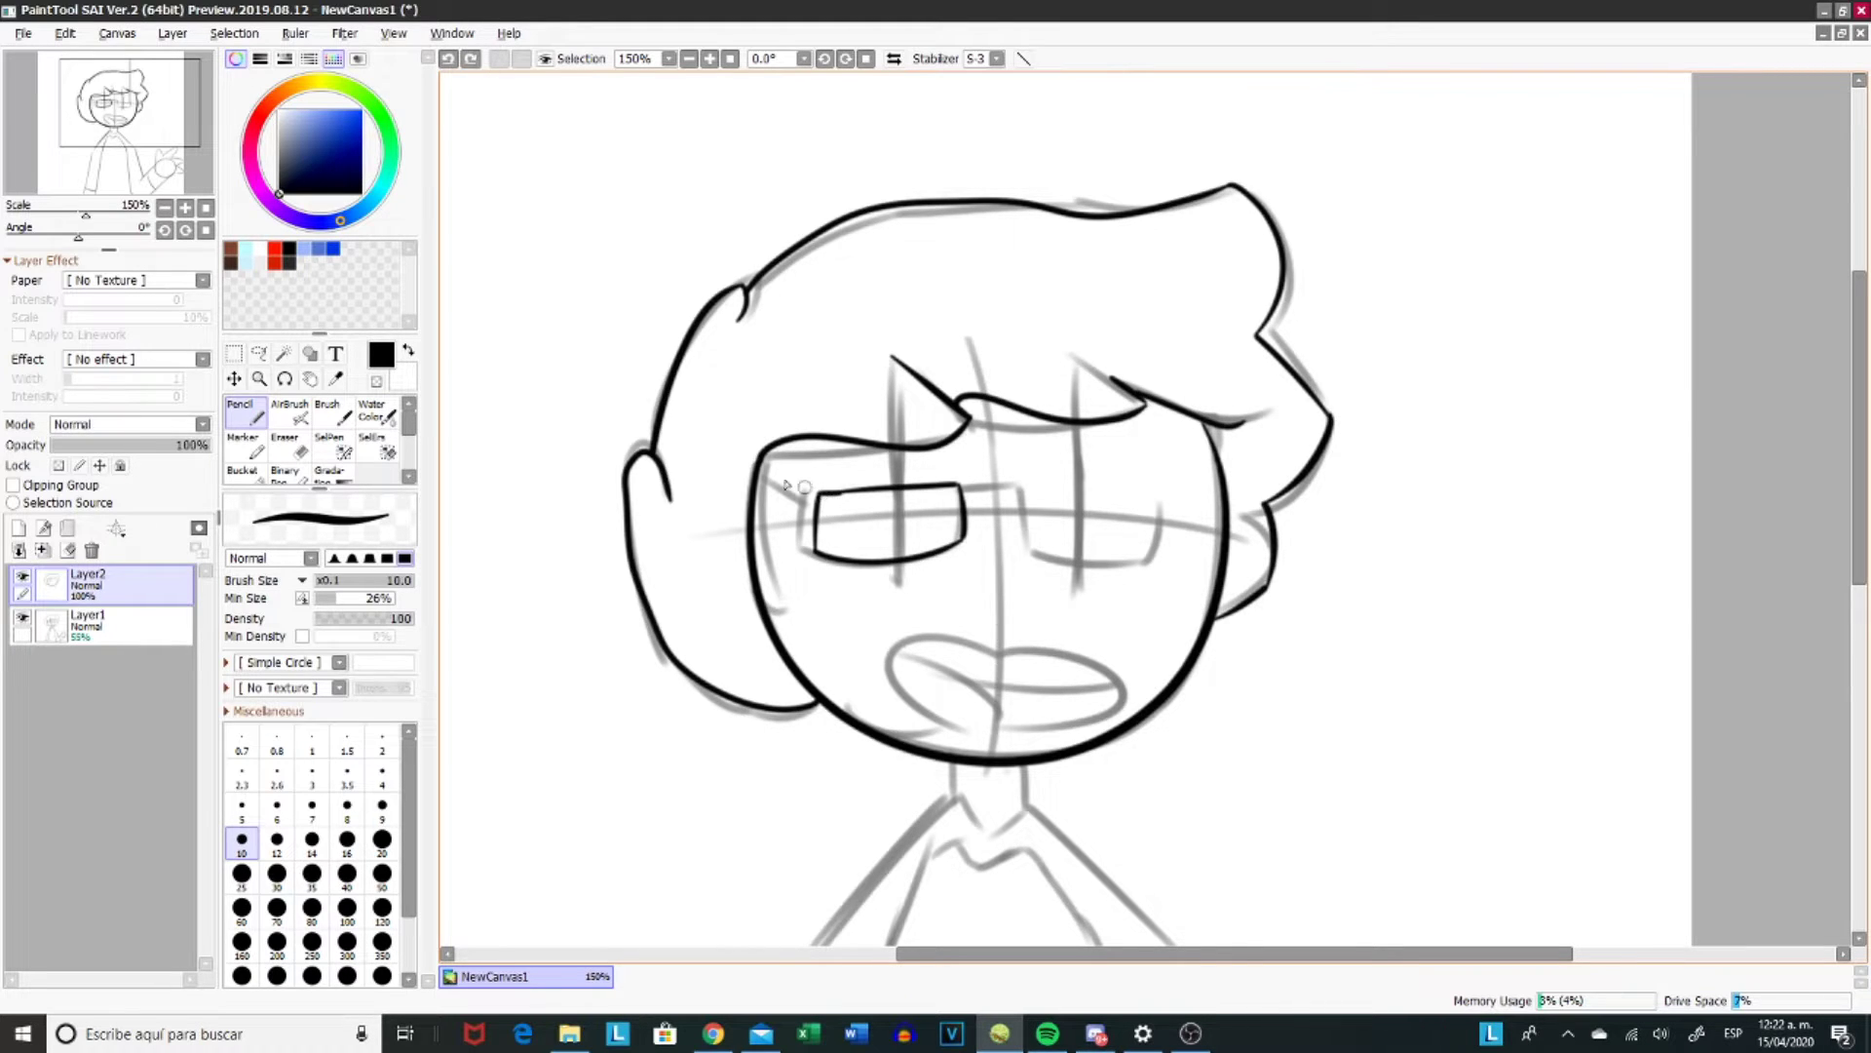
mouse_move(965, 487)
mouse_down()
mouse_move(1018, 488)
mouse_move(1030, 555)
mouse_up()
drag(1033, 558, 1180, 570)
key(ctrl+z)
drag(1041, 554, 1154, 502)
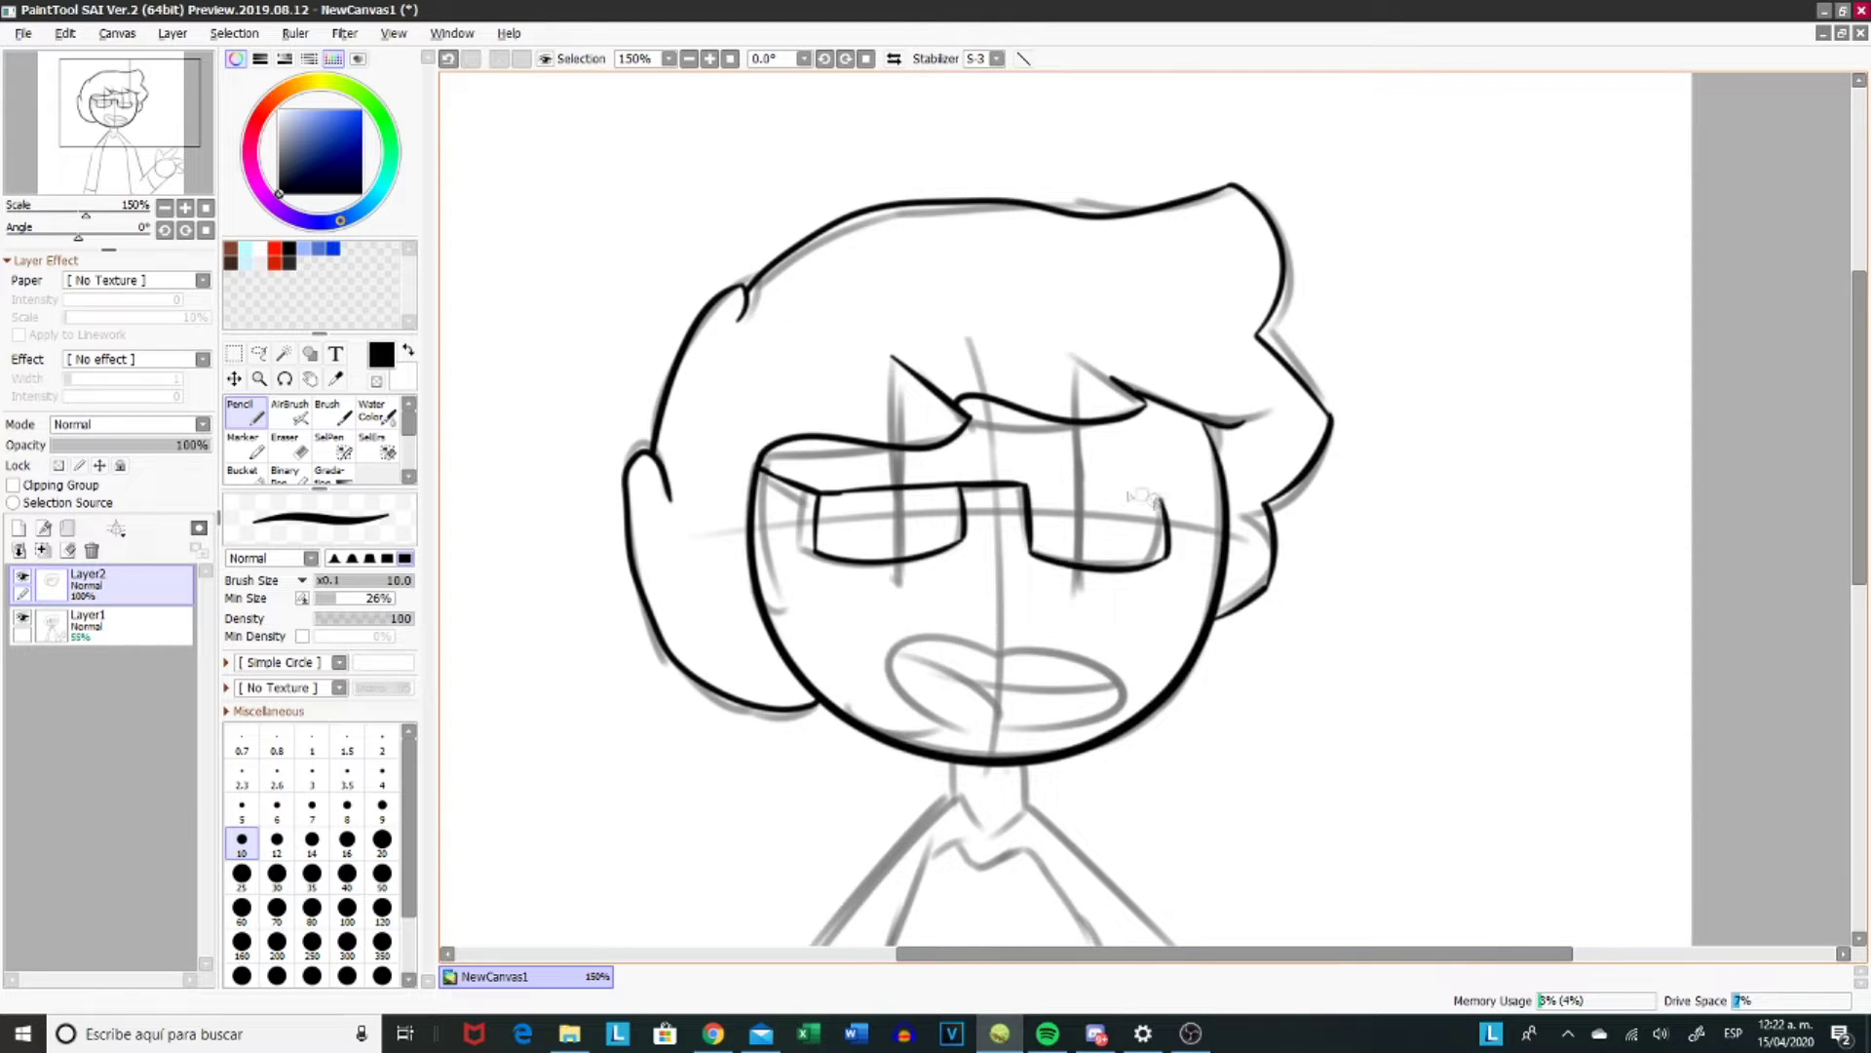
- Ink the neck with its V-shaped collar, and the shoulder and upper arm on the waving side
scroll(1052, 508, down, 5)
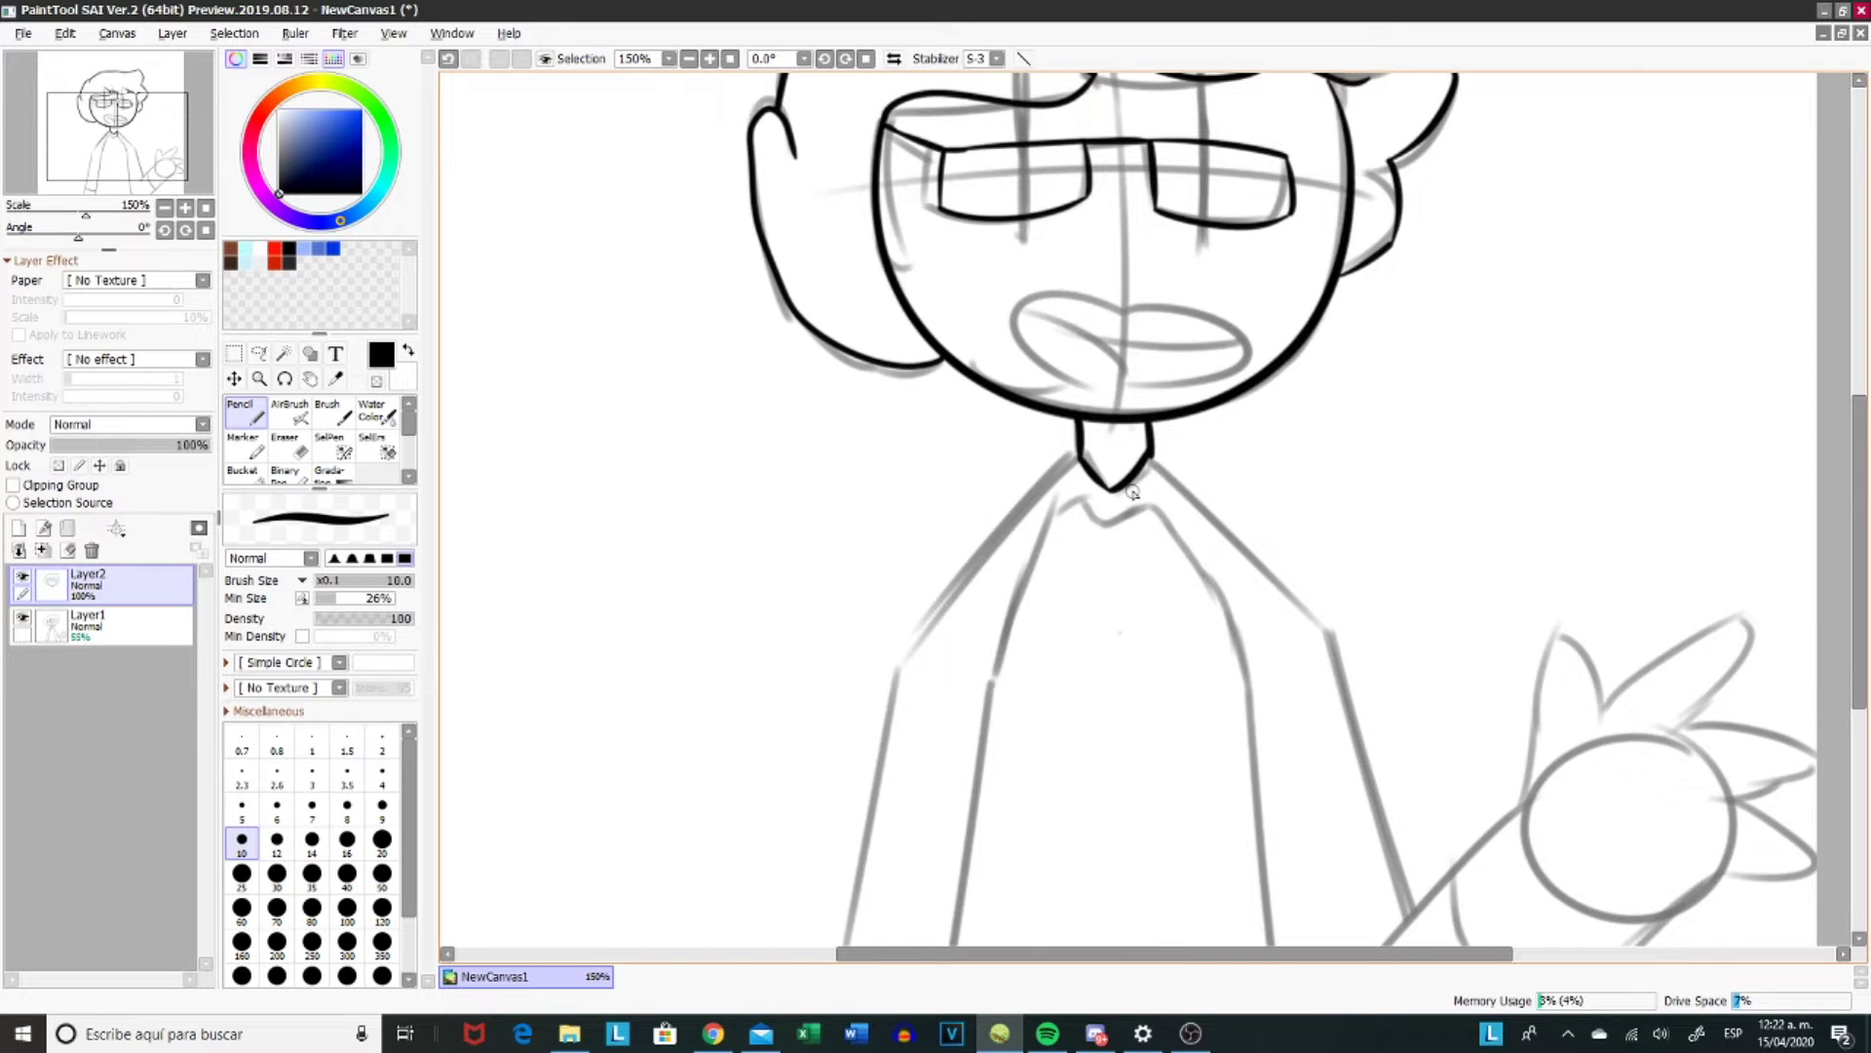
scroll(1335, 614, down, 1)
mouse_move(1151, 458)
mouse_down()
mouse_move(1333, 628)
mouse_move(1241, 490)
mouse_up()
drag(1100, 399, 1150, 585)
key(ctrl+z)
drag(1101, 400, 1152, 585)
- Ink the raised forearm's upper edge and the thumb and fingers of the waving hand
mouse_move(1128, 617)
mouse_down()
mouse_move(1285, 450)
mouse_move(1379, 392)
mouse_up()
key(ctrl+z)
key(ctrl+z)
key(ctrl+z)
mouse_move(1284, 451)
mouse_down()
mouse_move(1384, 389)
mouse_move(1332, 475)
mouse_up()
key(ctrl+z)
key(ctrl+z)
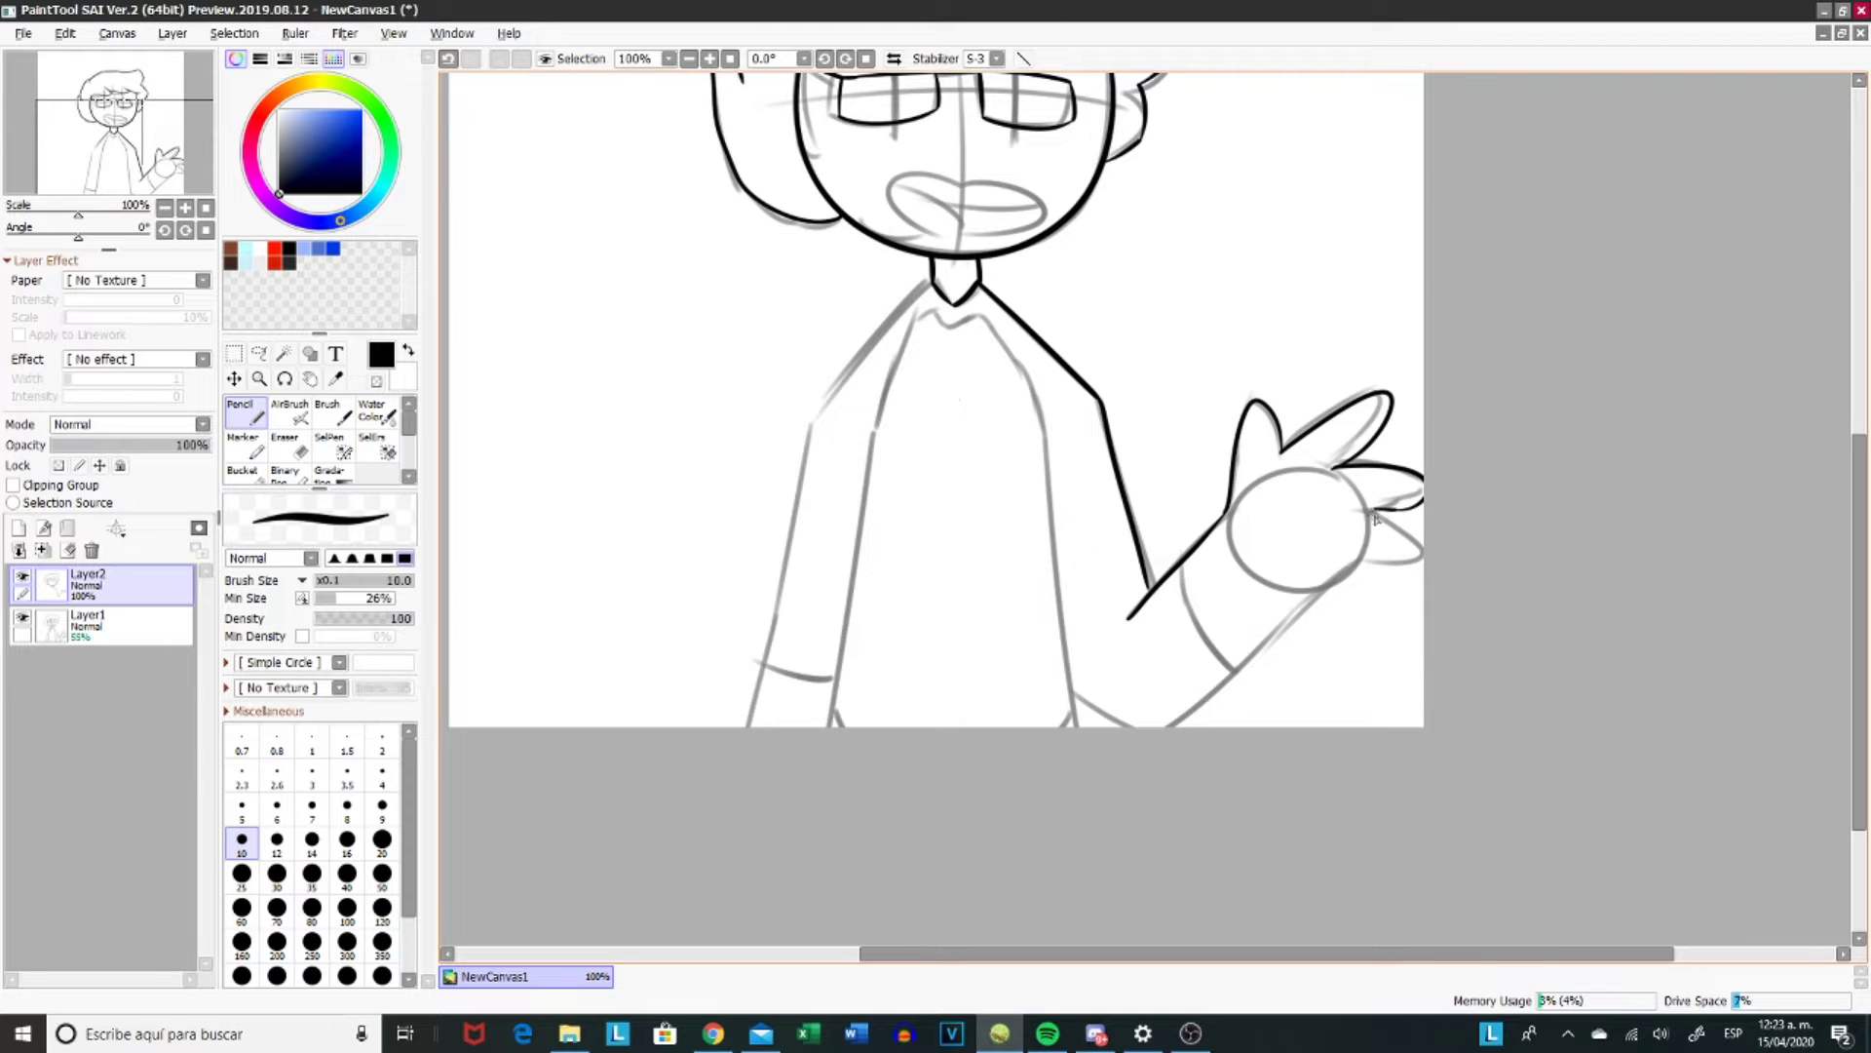
mouse_move(1335, 473)
mouse_down()
mouse_move(1422, 487)
mouse_move(1341, 510)
mouse_move(1351, 559)
mouse_up()
key(ctrl+z)
- Ink the elbow and the lower edge of the raised forearm up to the hand
drag(1072, 694, 1126, 726)
drag(1160, 727, 1351, 563)
key(ctrl+z)
- Ink the two long torso lines from the chest down to the canvas edge
drag(1046, 438, 1080, 708)
key(ctrl+z)
drag(1053, 431, 1080, 708)
drag(881, 413, 860, 709)
key(ctrl+z)
drag(874, 428, 830, 726)
key(ctrl+z)
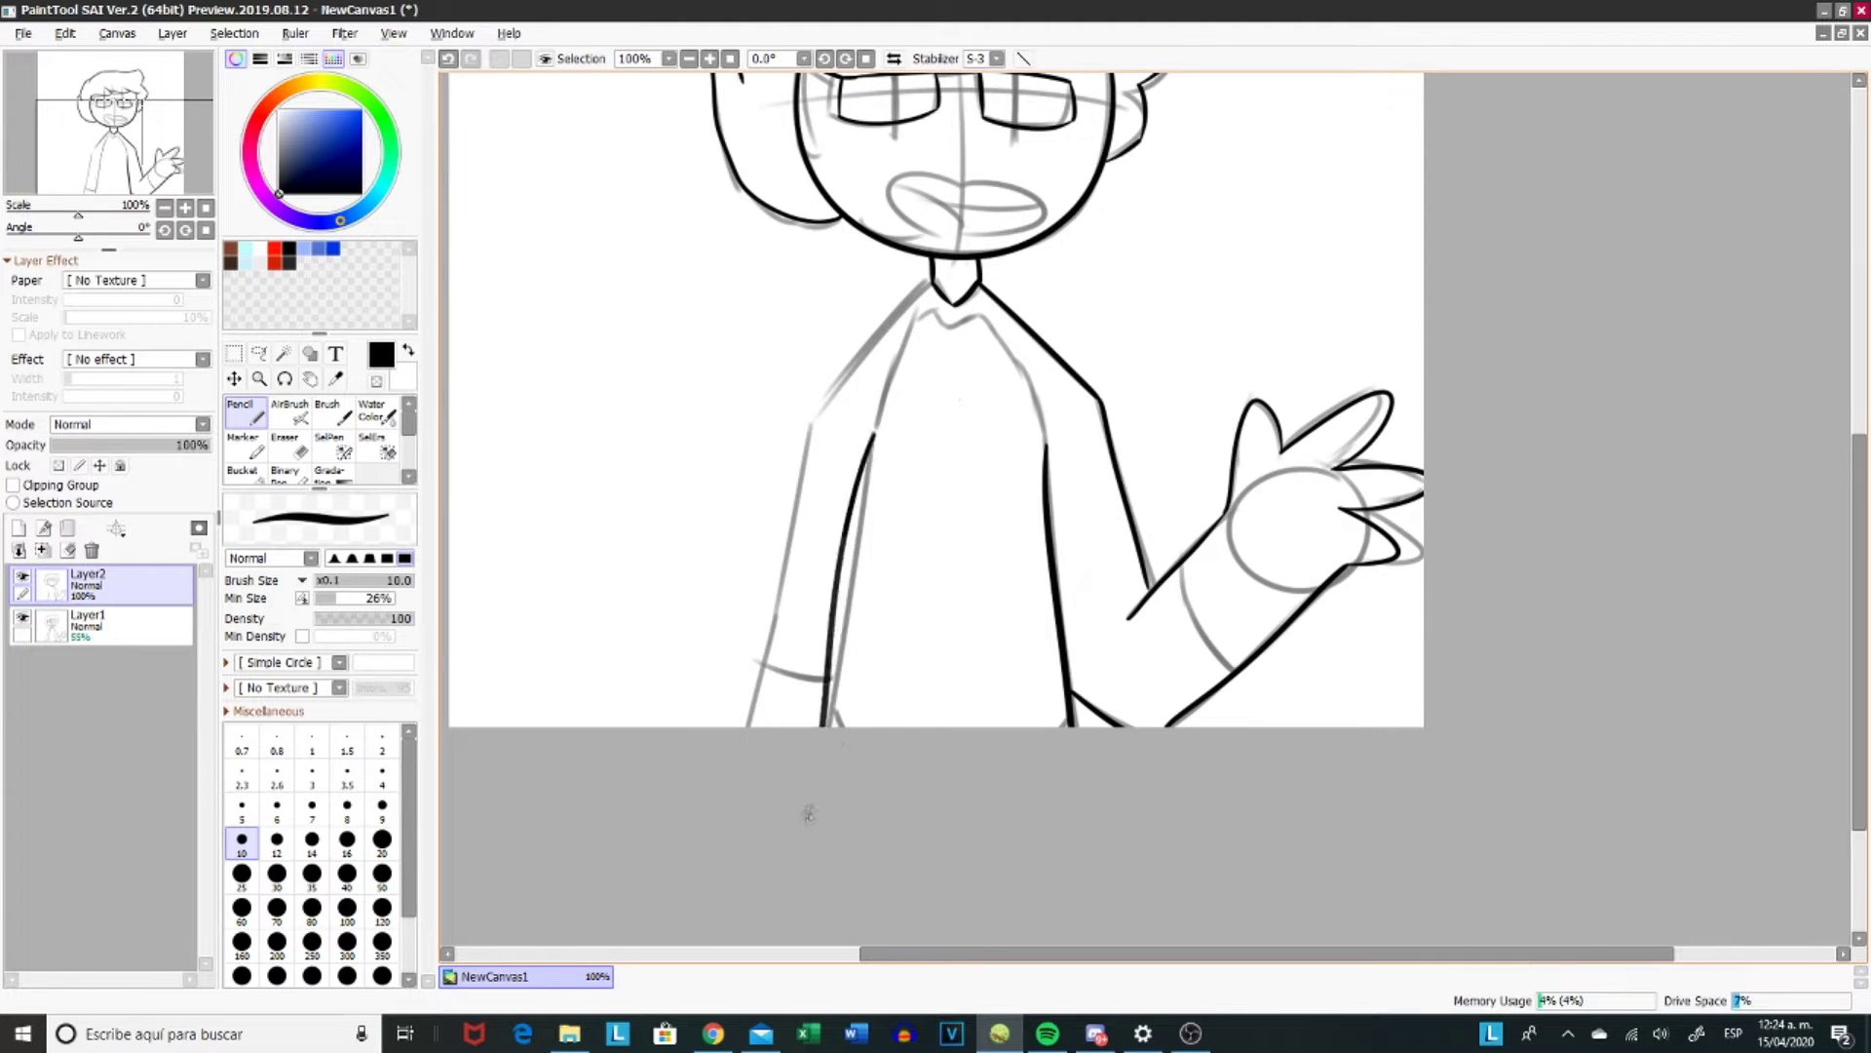
key(ctrl+z)
mouse_move(874, 433)
mouse_down()
mouse_move(801, 726)
mouse_move(835, 726)
mouse_up()
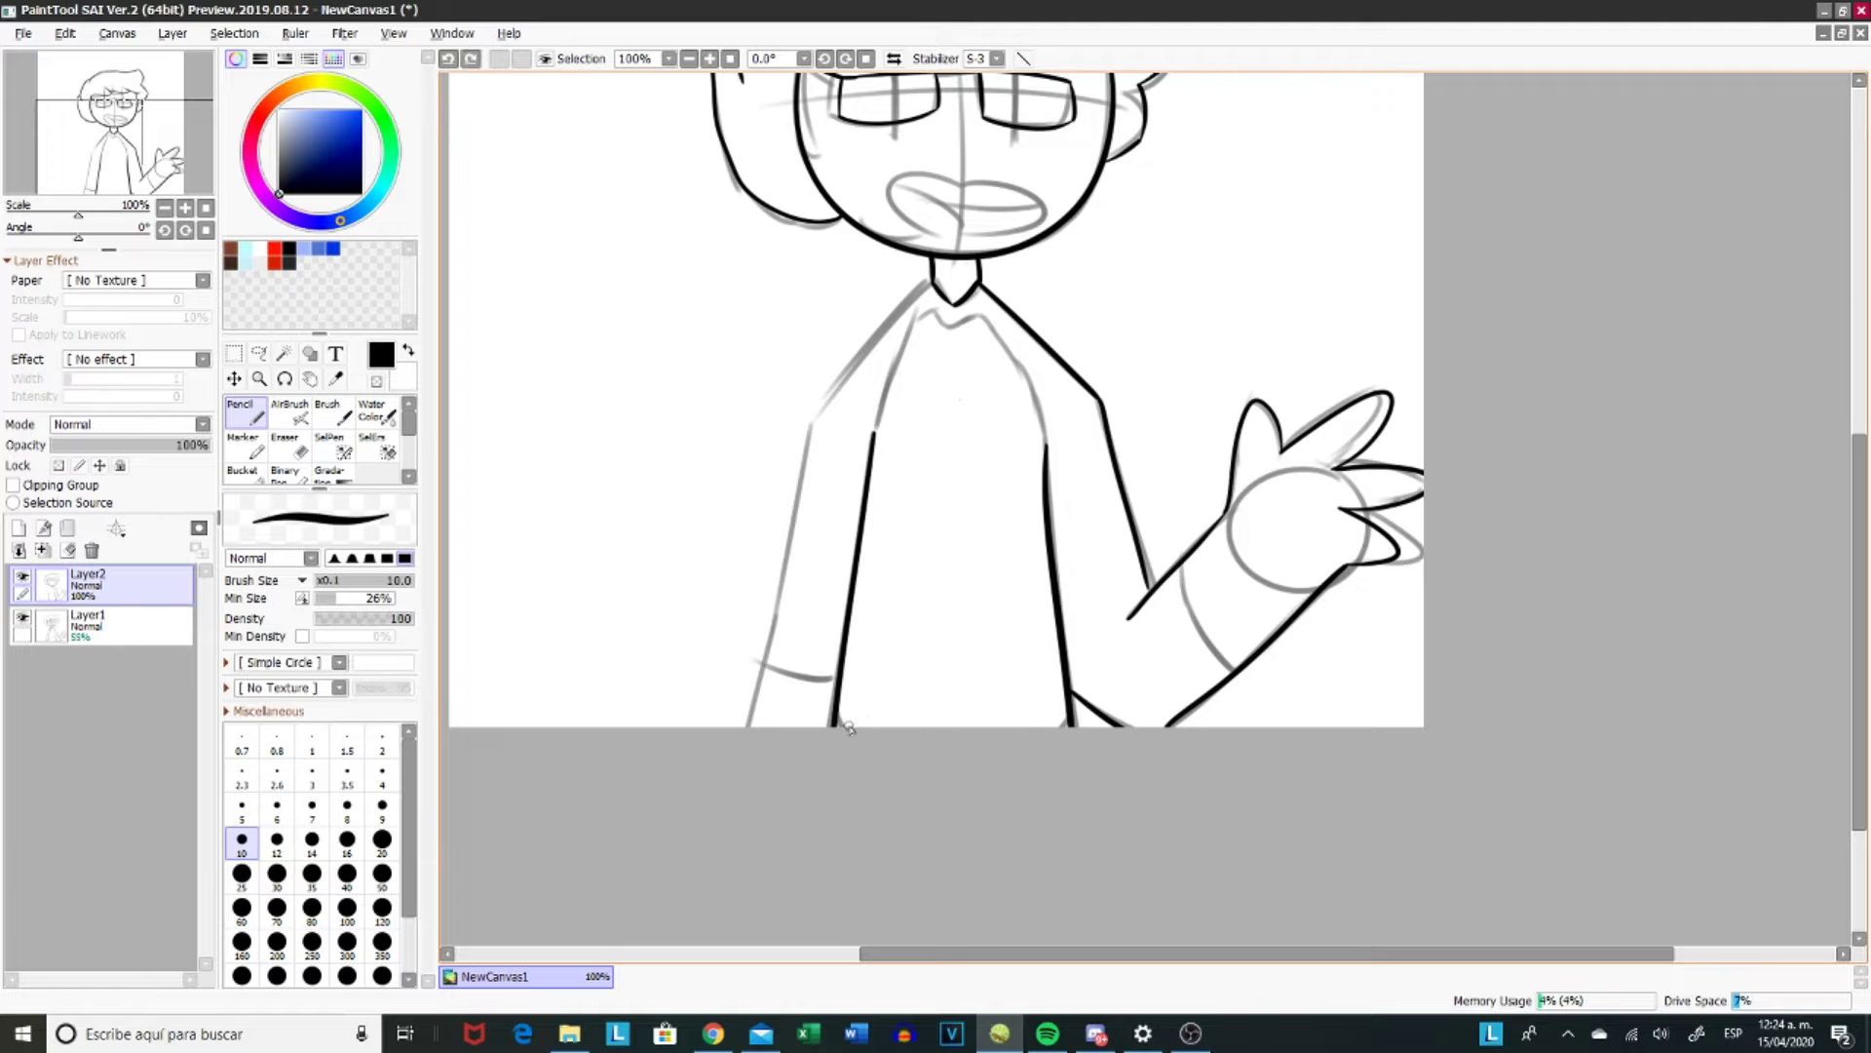
- Ink the shoulder, outer sleeve edge and cuff line of the lowered arm
mouse_move(931, 282)
mouse_down()
mouse_move(812, 429)
mouse_move(763, 726)
mouse_up()
key(ctrl+z)
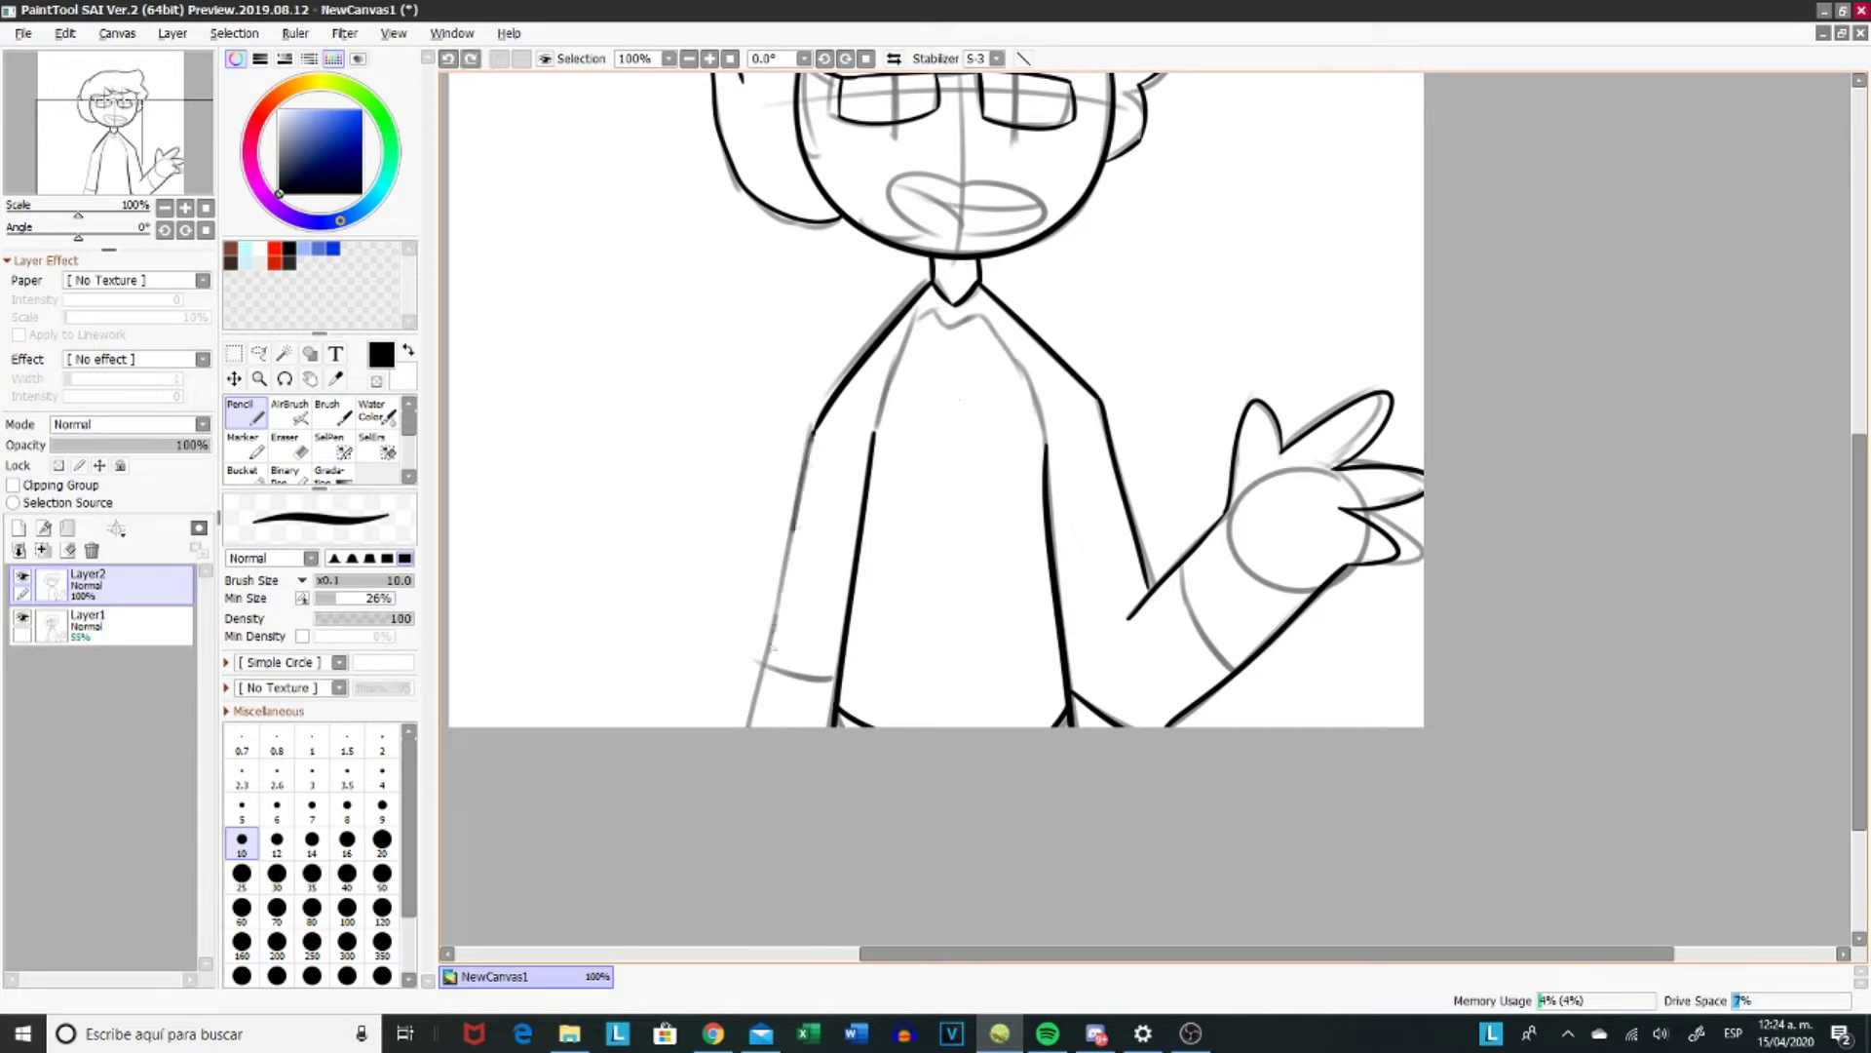
drag(812, 429, 750, 726)
drag(768, 663, 852, 669)
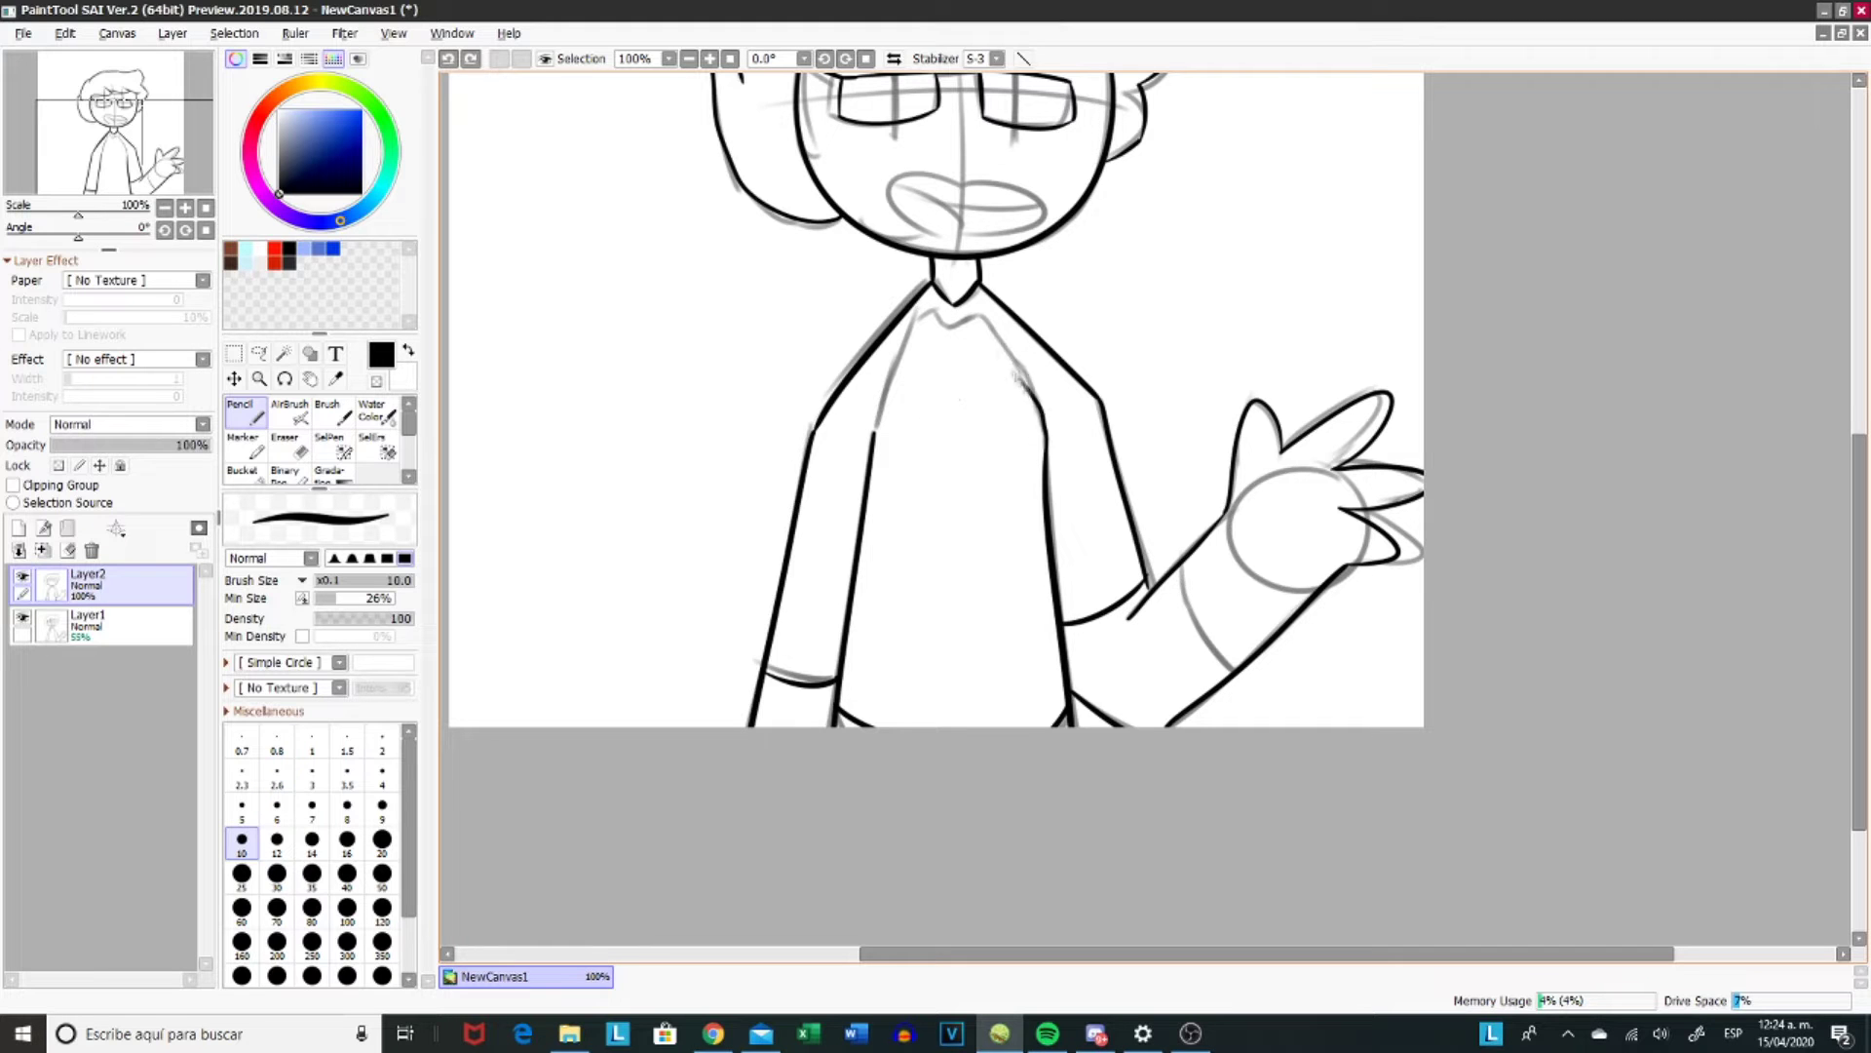
- Ink the jacket's upper front opening with a shallow V neckline joining both torso lines
scroll(883, 426, up, 2)
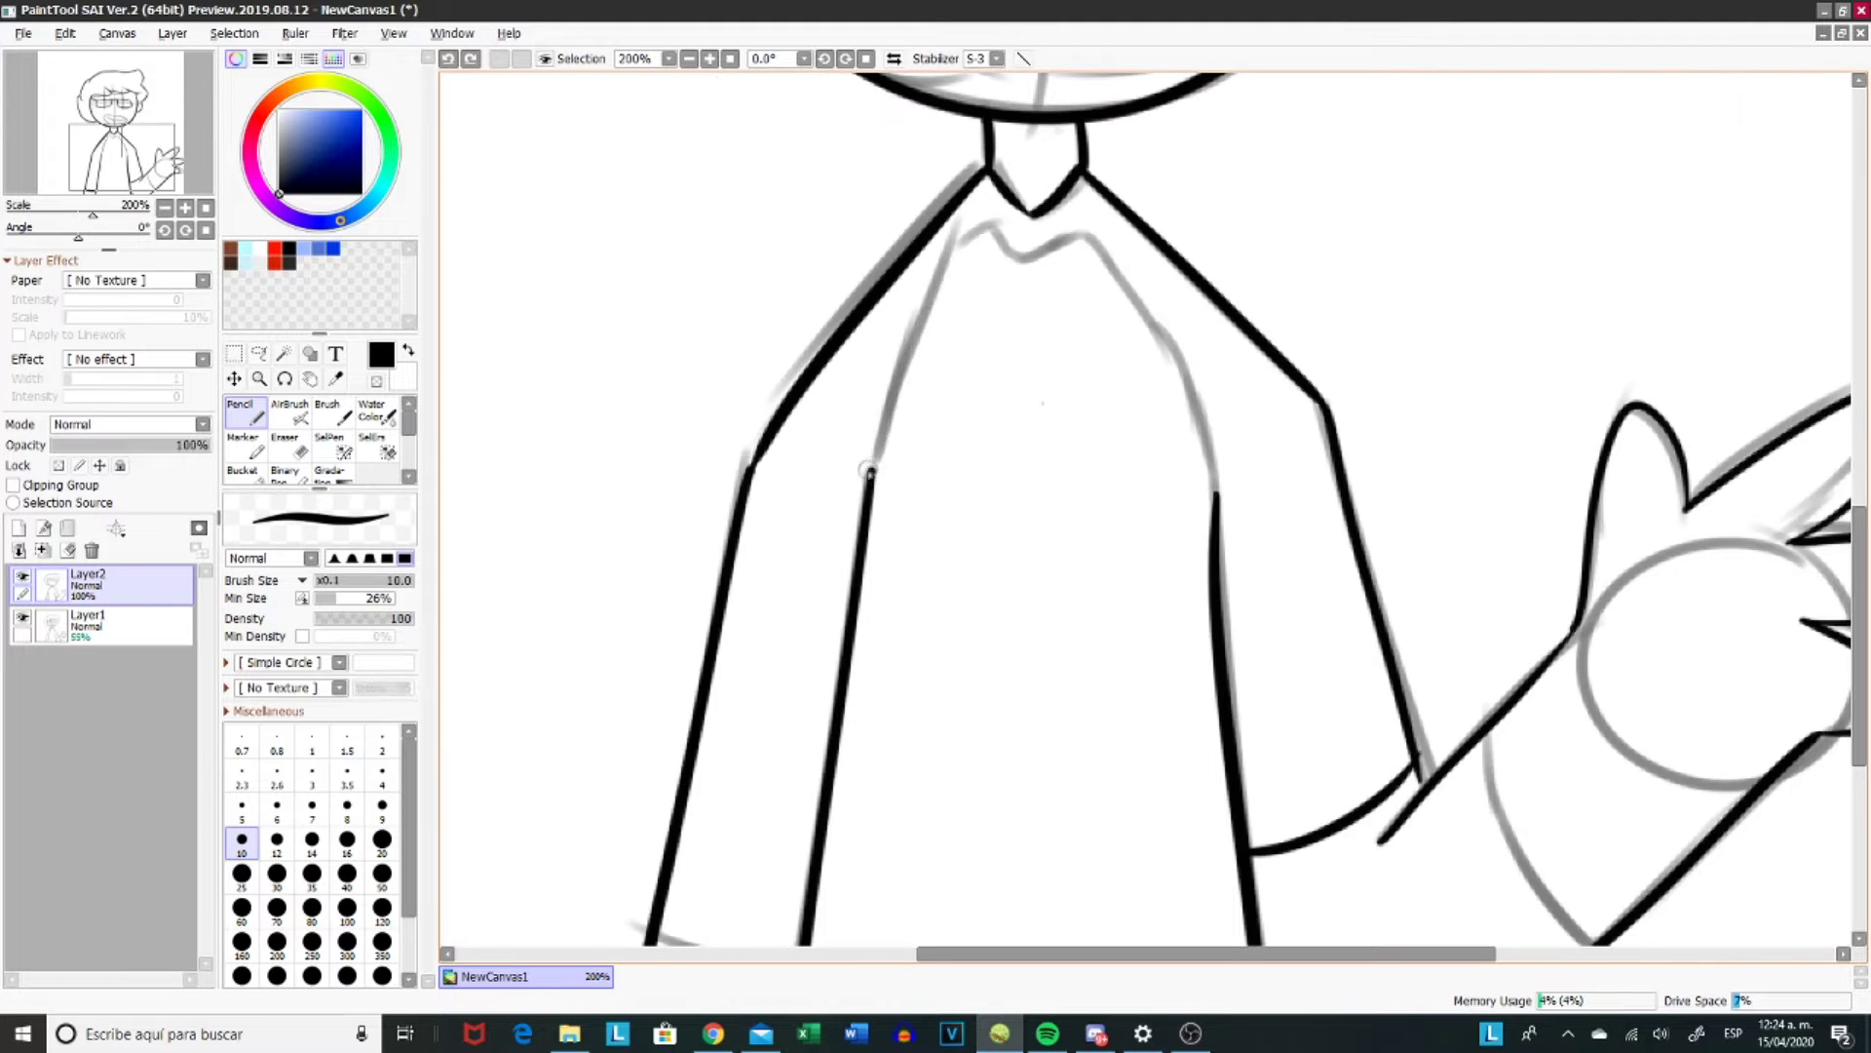
drag(873, 434, 915, 327)
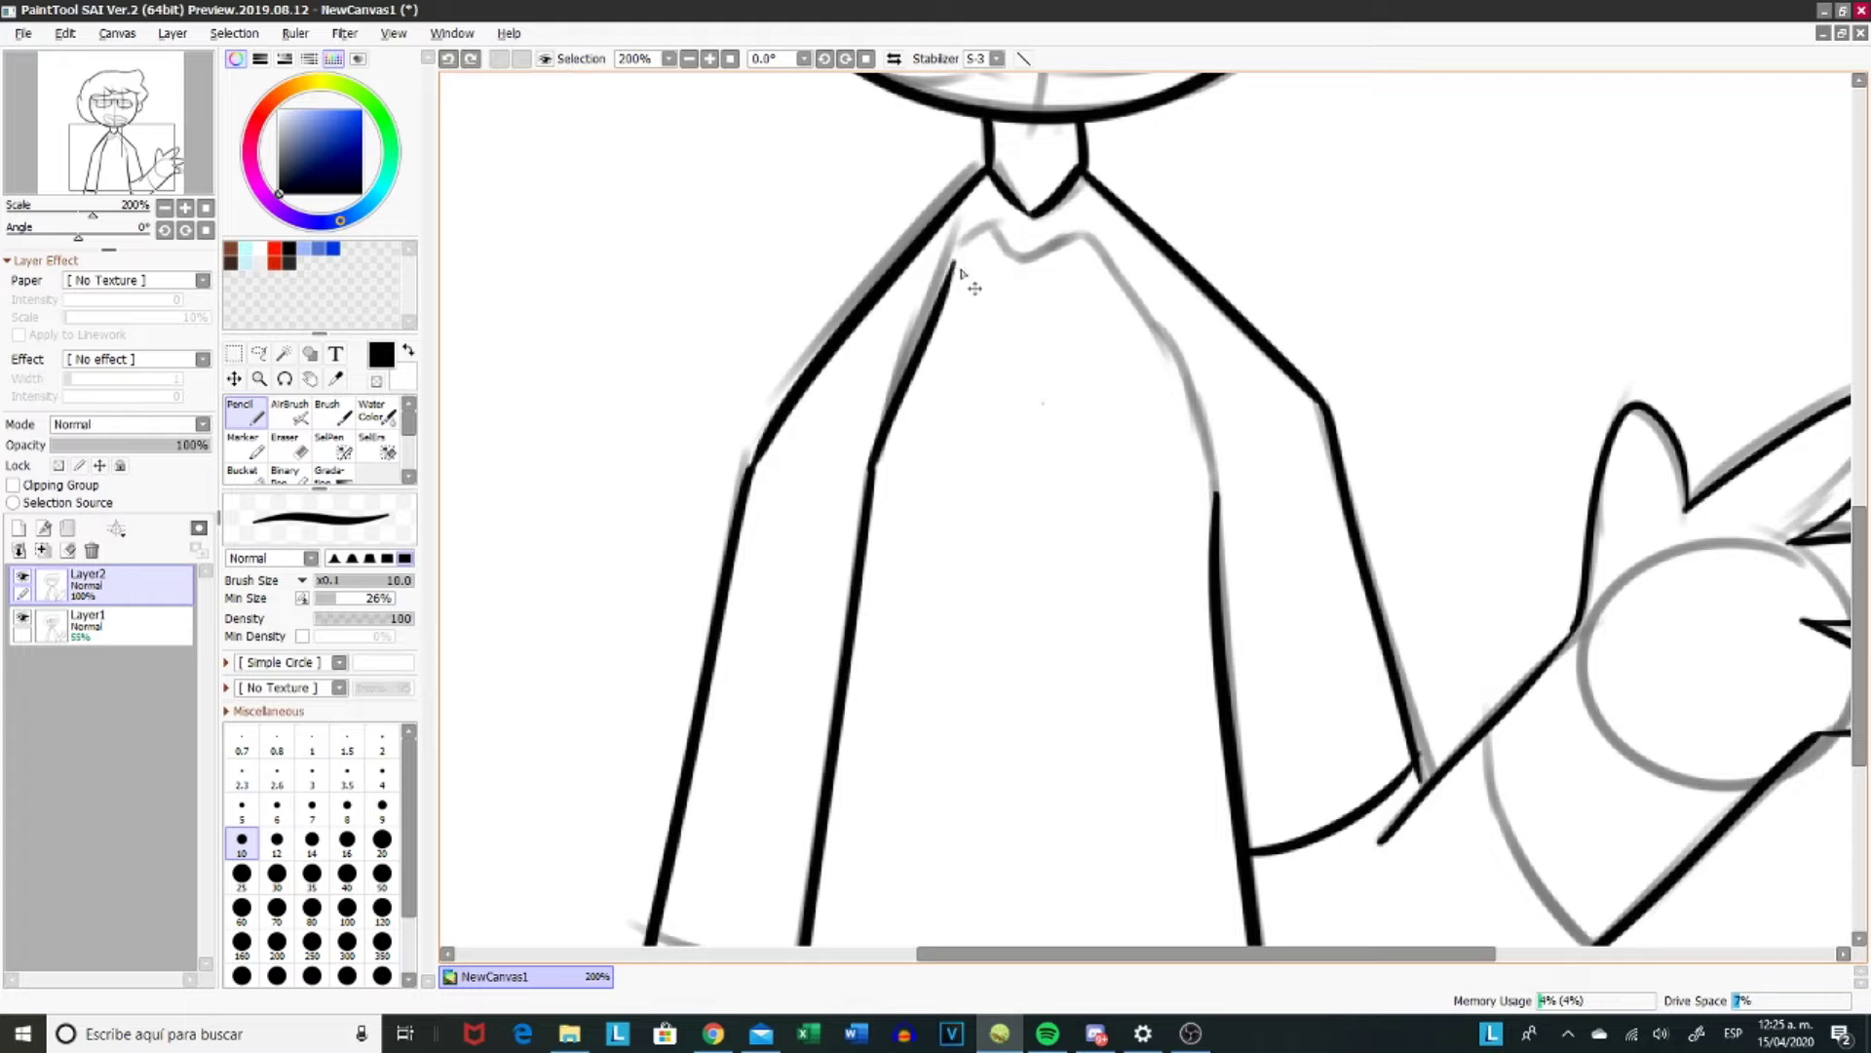
key(ctrl+z)
mouse_move(1014, 291)
mouse_down()
mouse_move(1102, 263)
mouse_move(1160, 345)
mouse_move(1216, 515)
mouse_up()
key(ctrl+z)
mouse_move(1169, 351)
mouse_down()
mouse_move(1220, 460)
mouse_move(1218, 517)
mouse_up()
key(ctrl+z)
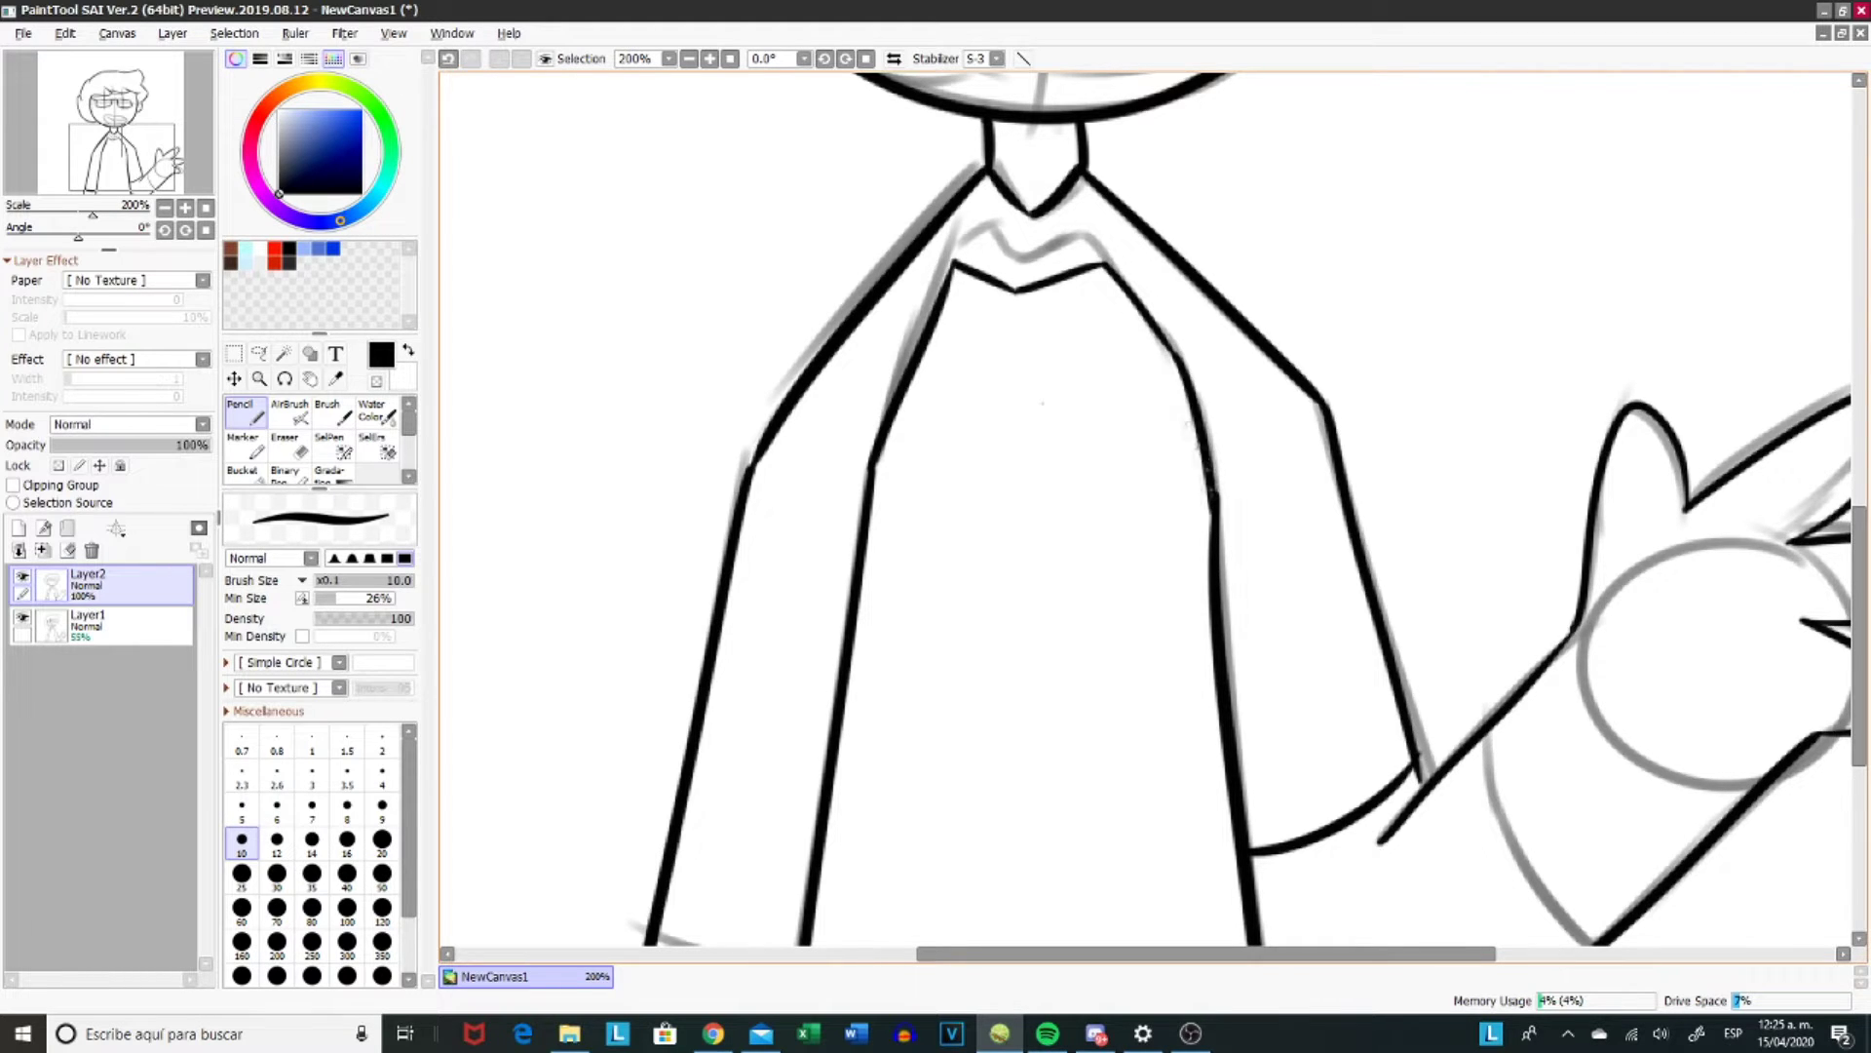
- Inspect the inked jacket, sleeve and hand lines up close for gaps and rough joins
scroll(1092, 531, up, 2)
scroll(1092, 532, down, 2)
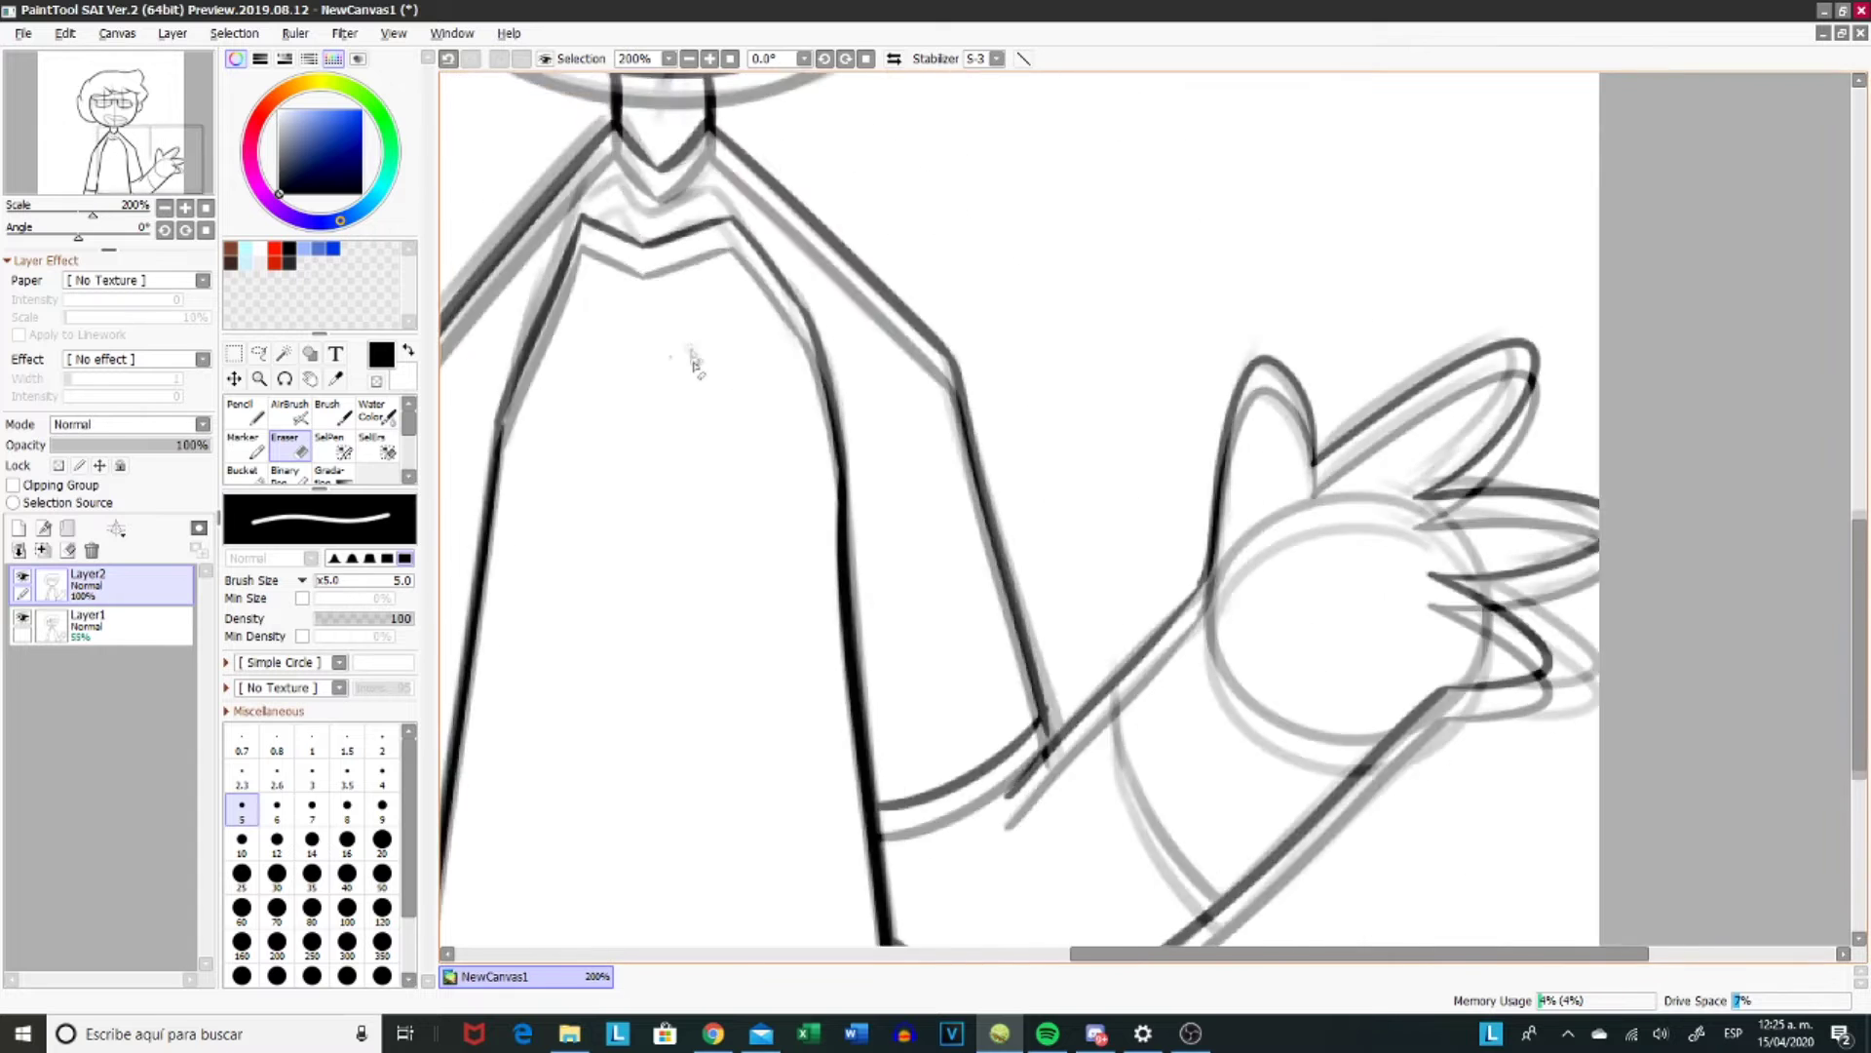
click(242, 780)
scroll(864, 385, up, 2)
scroll(458, 447, down, 2)
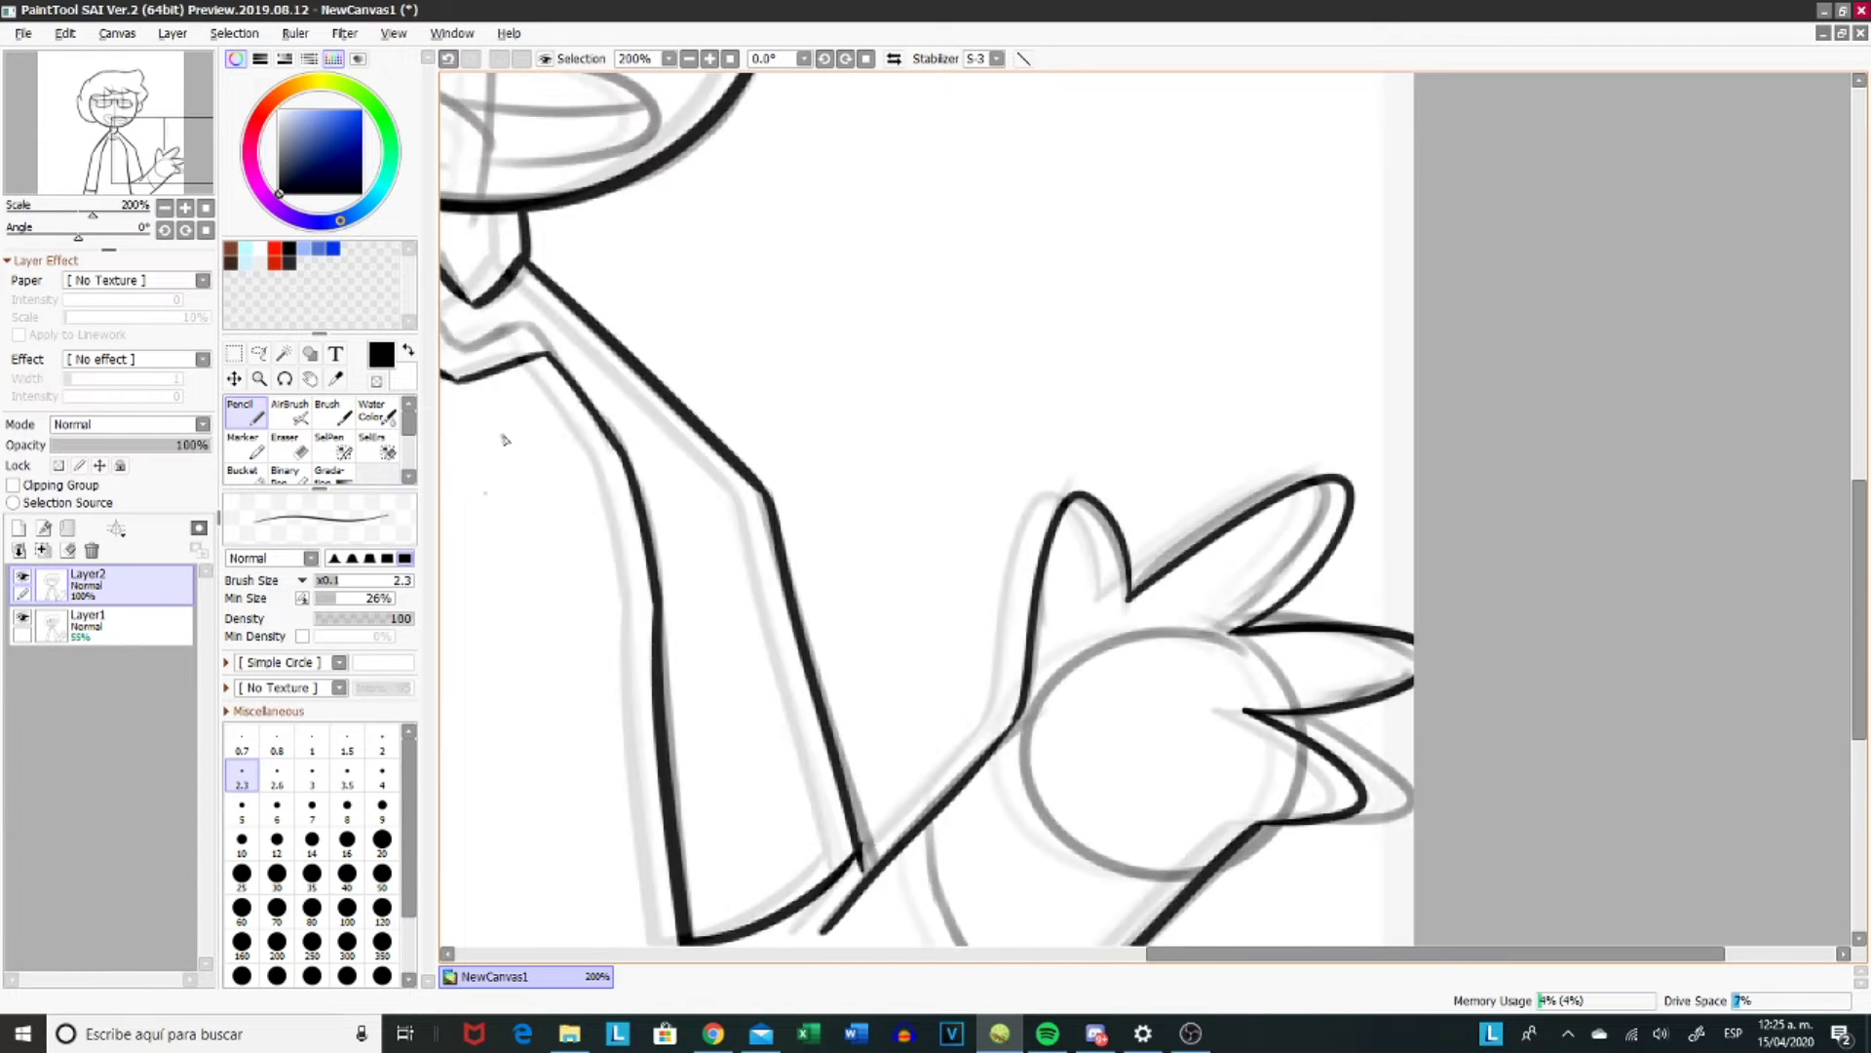
scroll(682, 487, up, 3)
scroll(683, 488, down, 4)
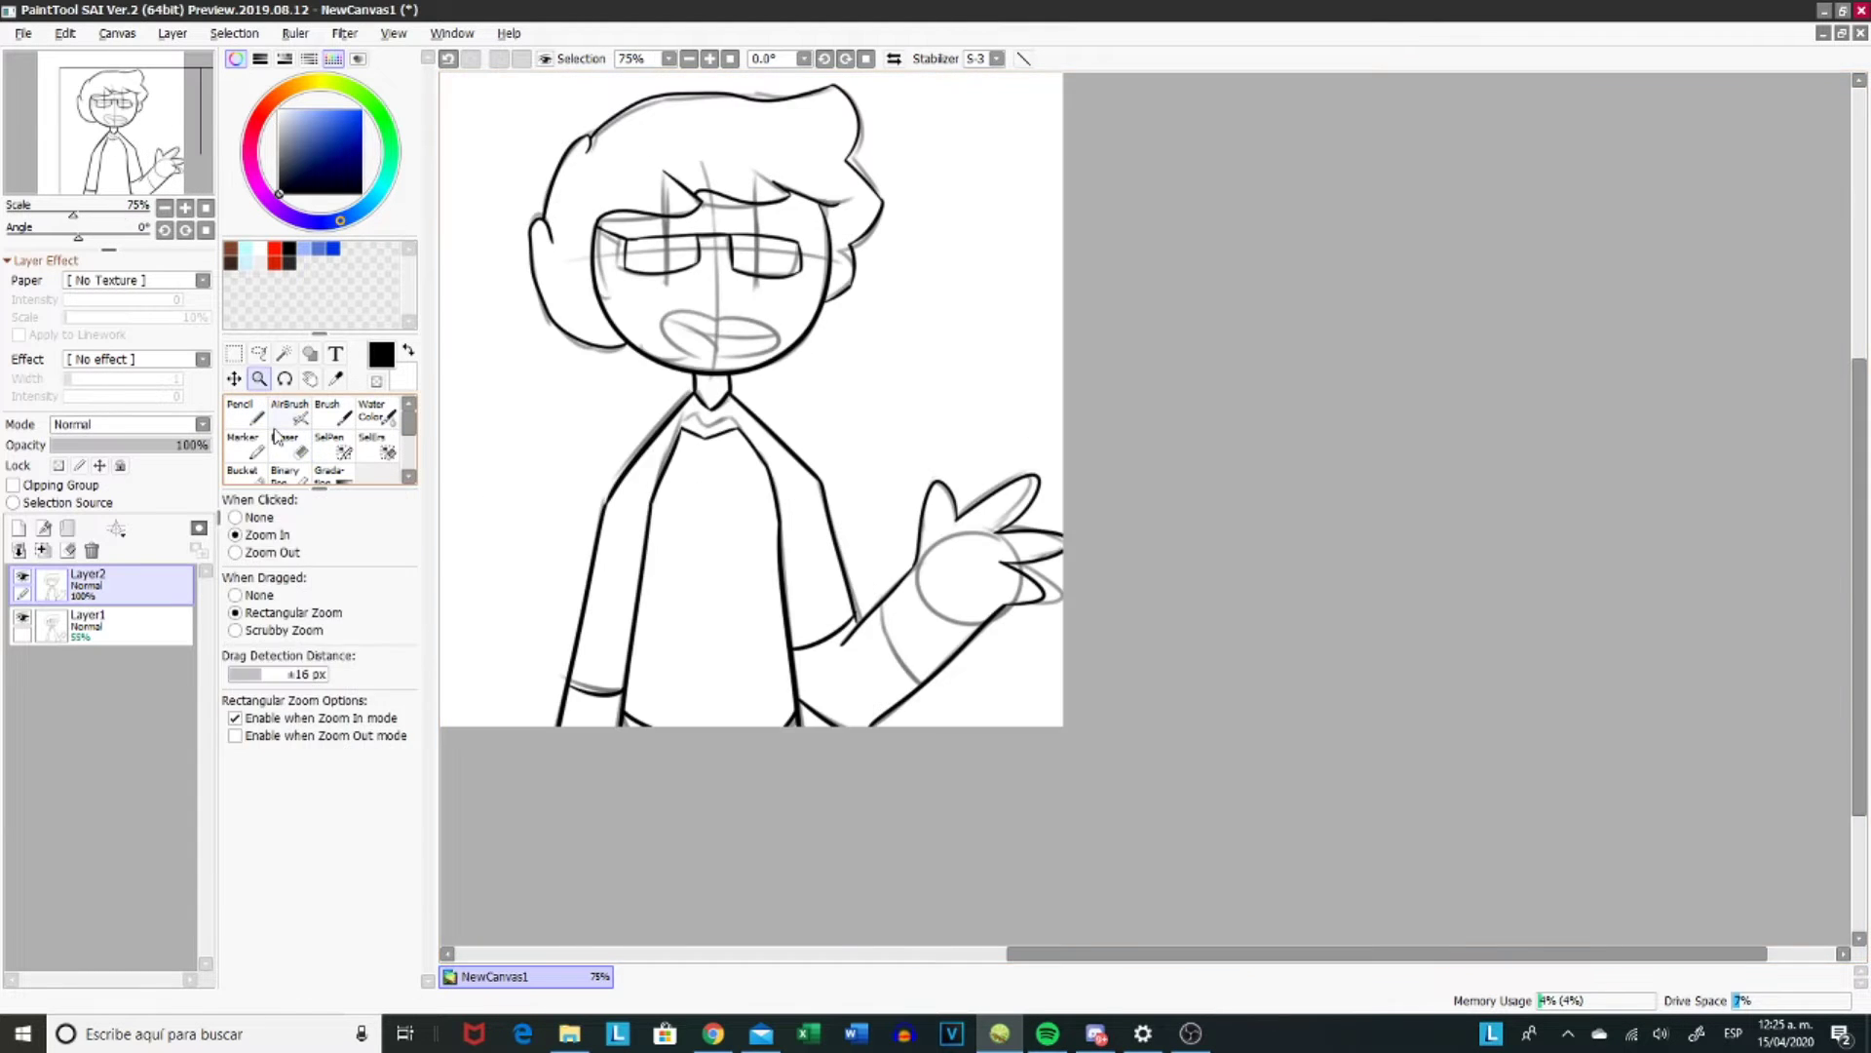
scroll(817, 481, up, 4)
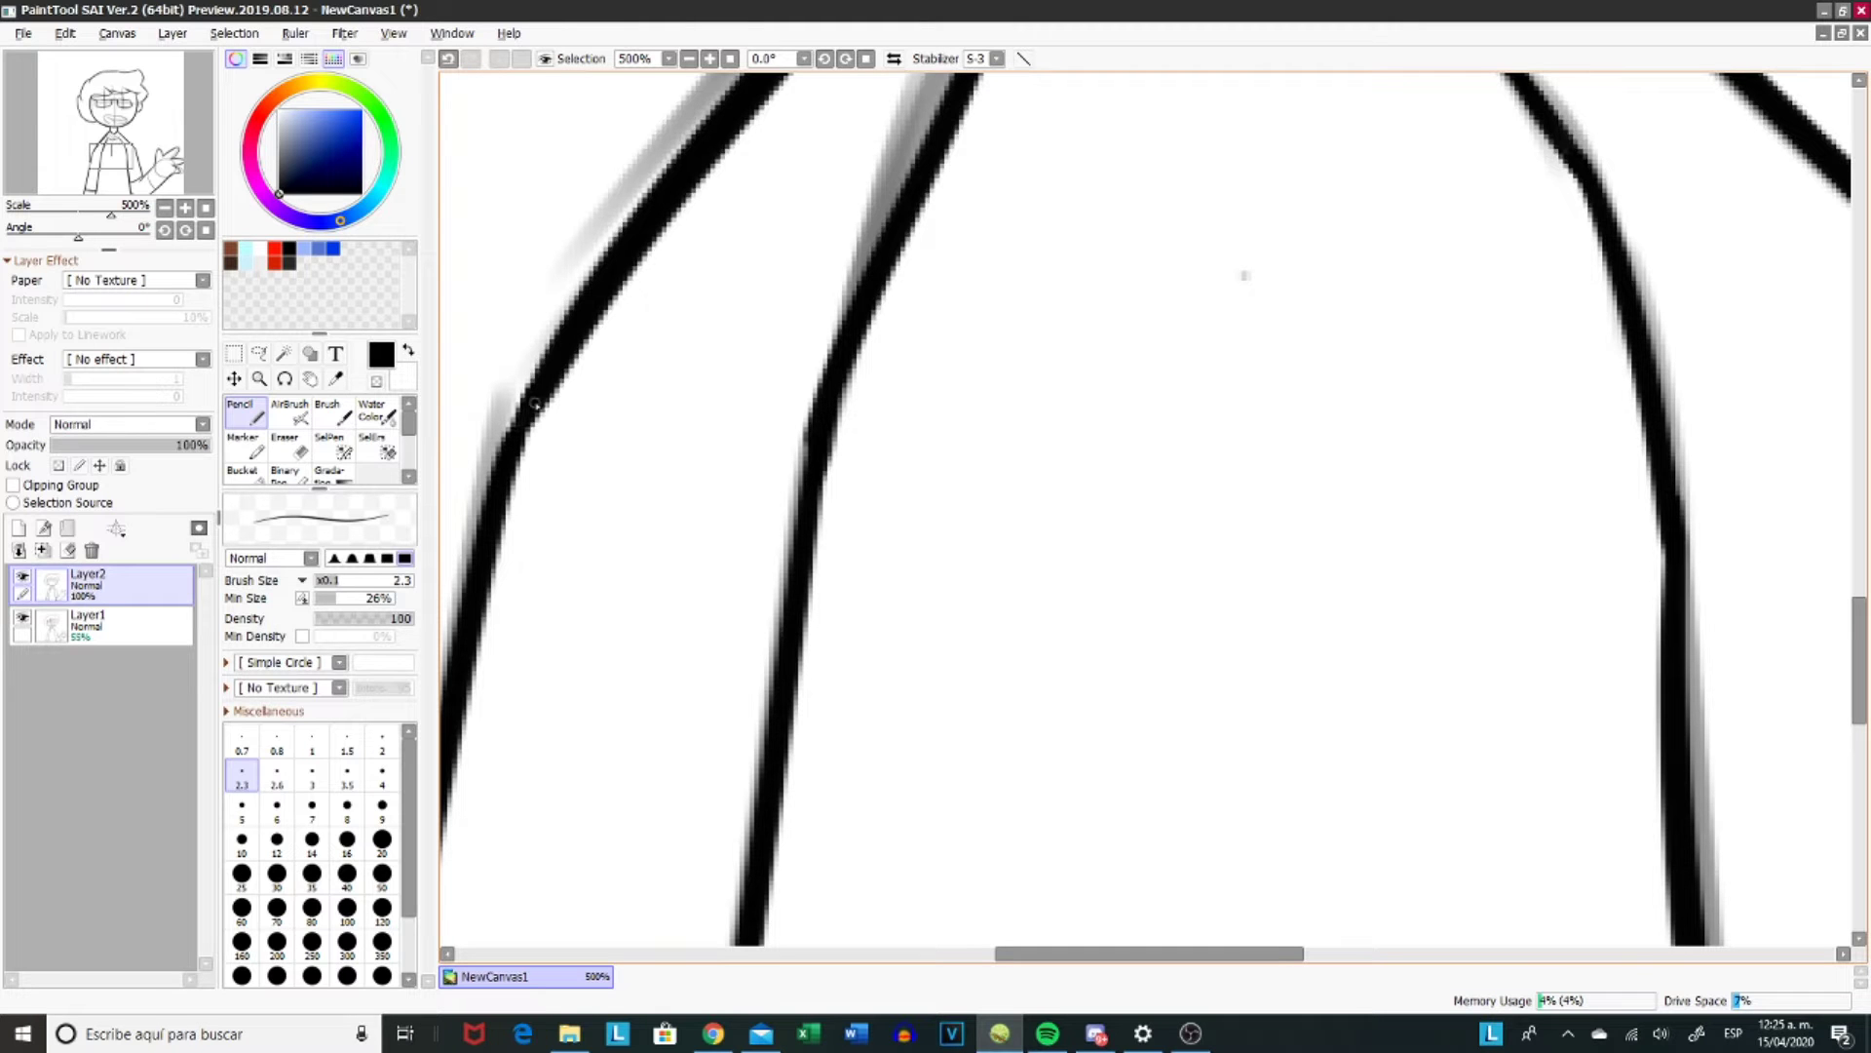
scroll(491, 494, down, 6)
- Add a new layer and draw two thick vertical eye strokes through the glasses with the Pencil at size 20
click(19, 528)
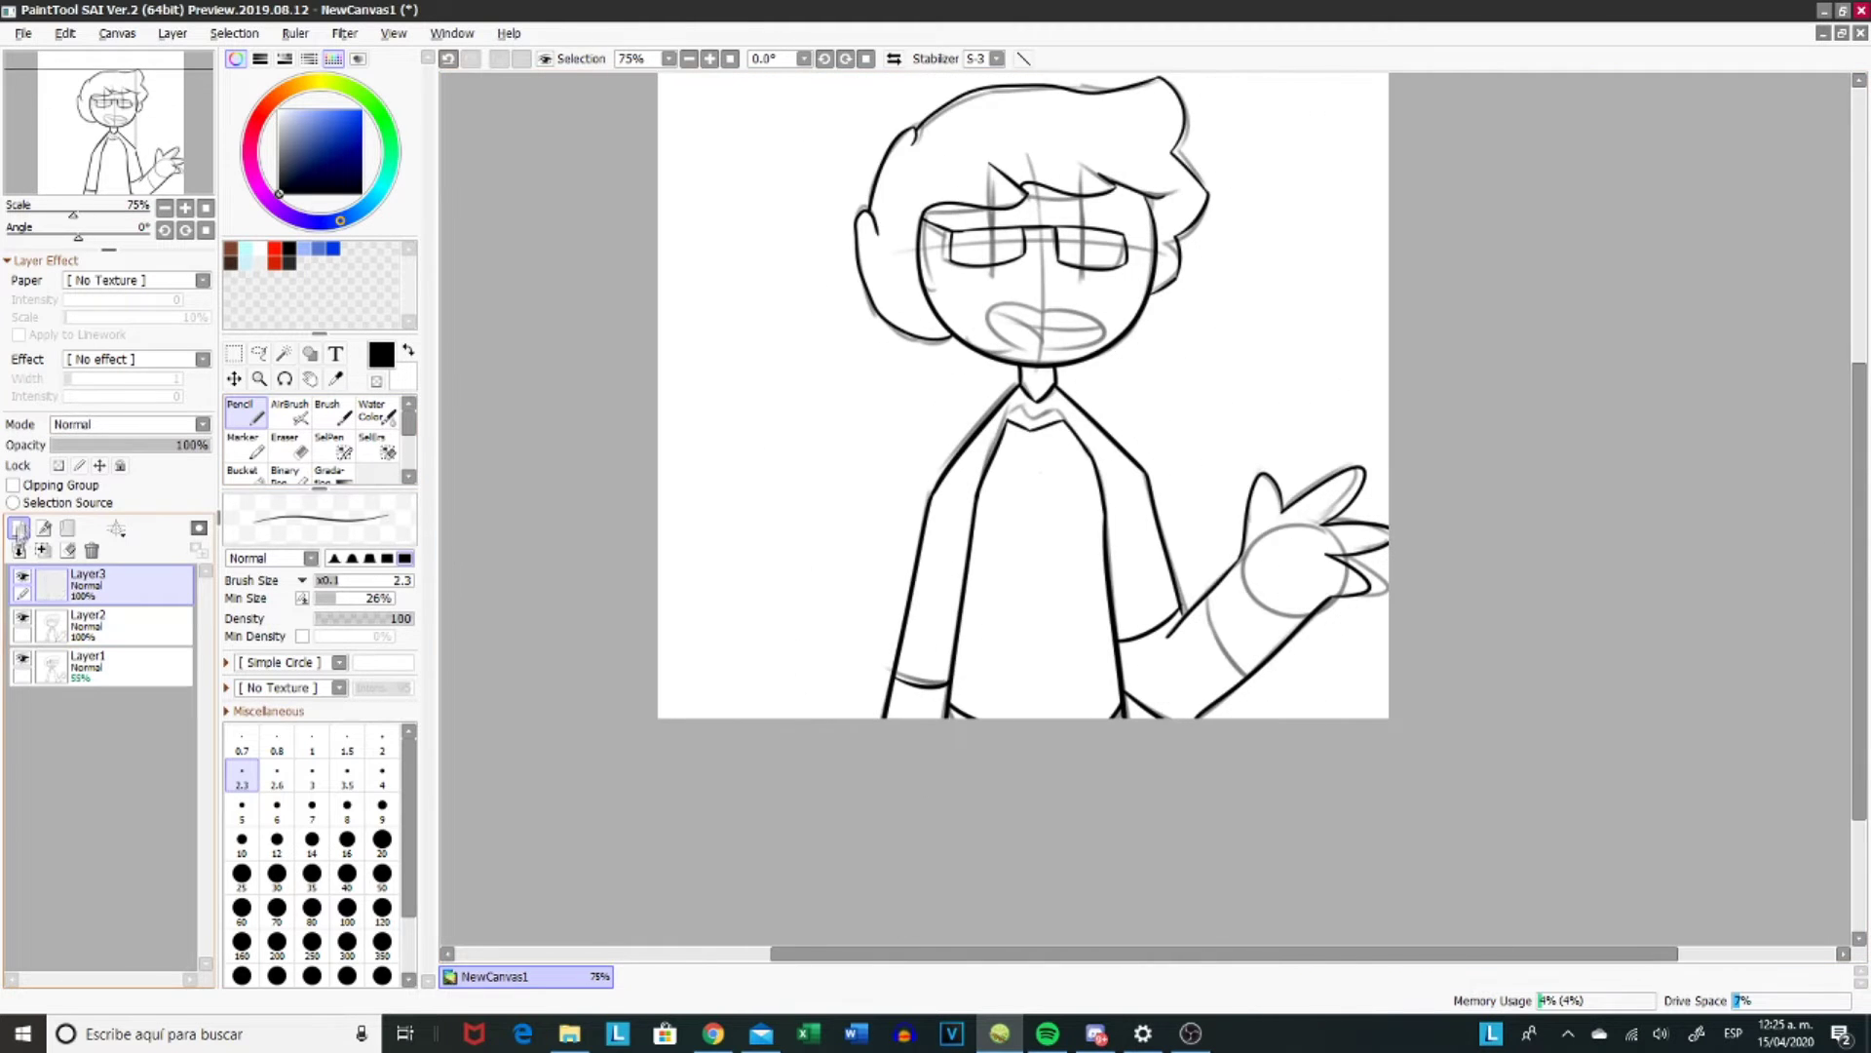
click(382, 840)
scroll(911, 461, up, 1)
drag(844, 237, 848, 390)
drag(969, 398, 972, 244)
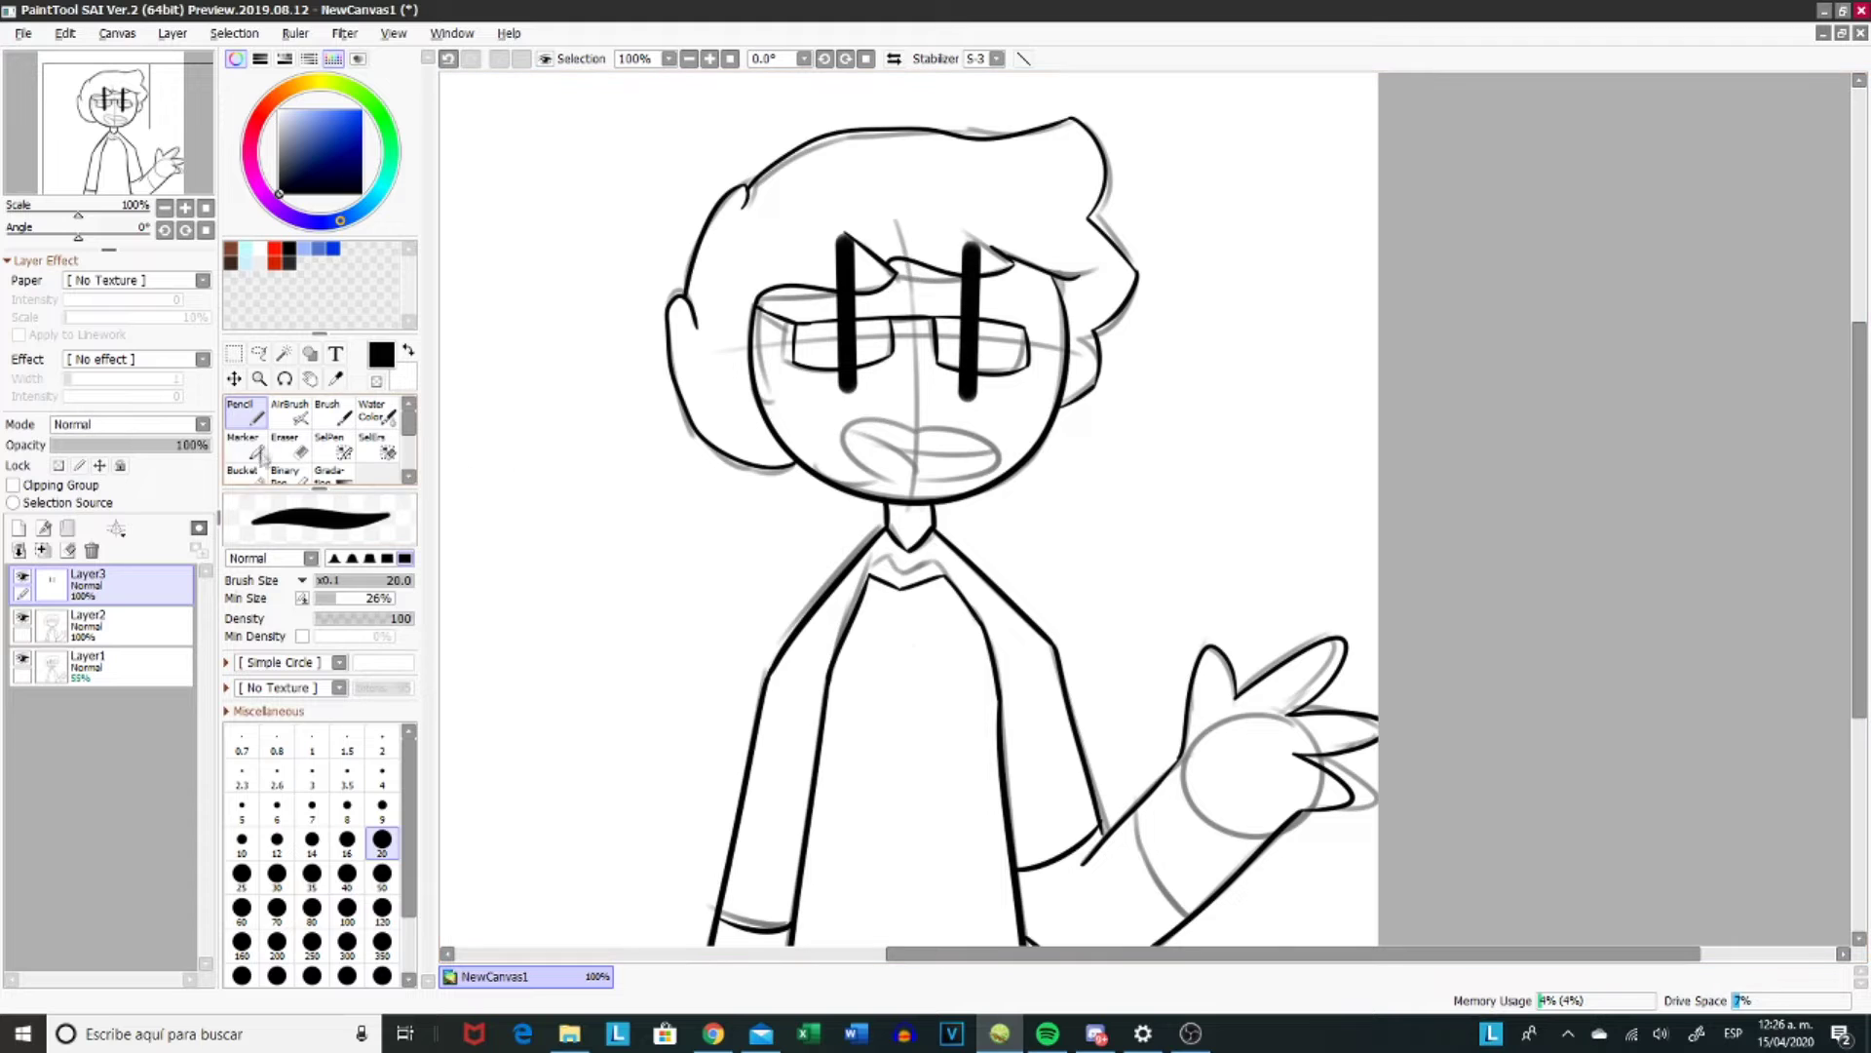
- Ink the open mouth with the Pencil at size 10 and fill its interior with black using the Bucket
click(242, 840)
scroll(895, 453, up, 1)
drag(933, 412, 940, 521)
mouse_move(935, 419)
mouse_down()
mouse_move(820, 470)
mouse_move(1080, 466)
mouse_up()
key(ctrl+z)
click(241, 471)
click(1004, 484)
- Add a new layer and place it directly below the layer holding the eyes and mouth lines
click(246, 413)
scroll(829, 621, up, 2)
click(276, 261)
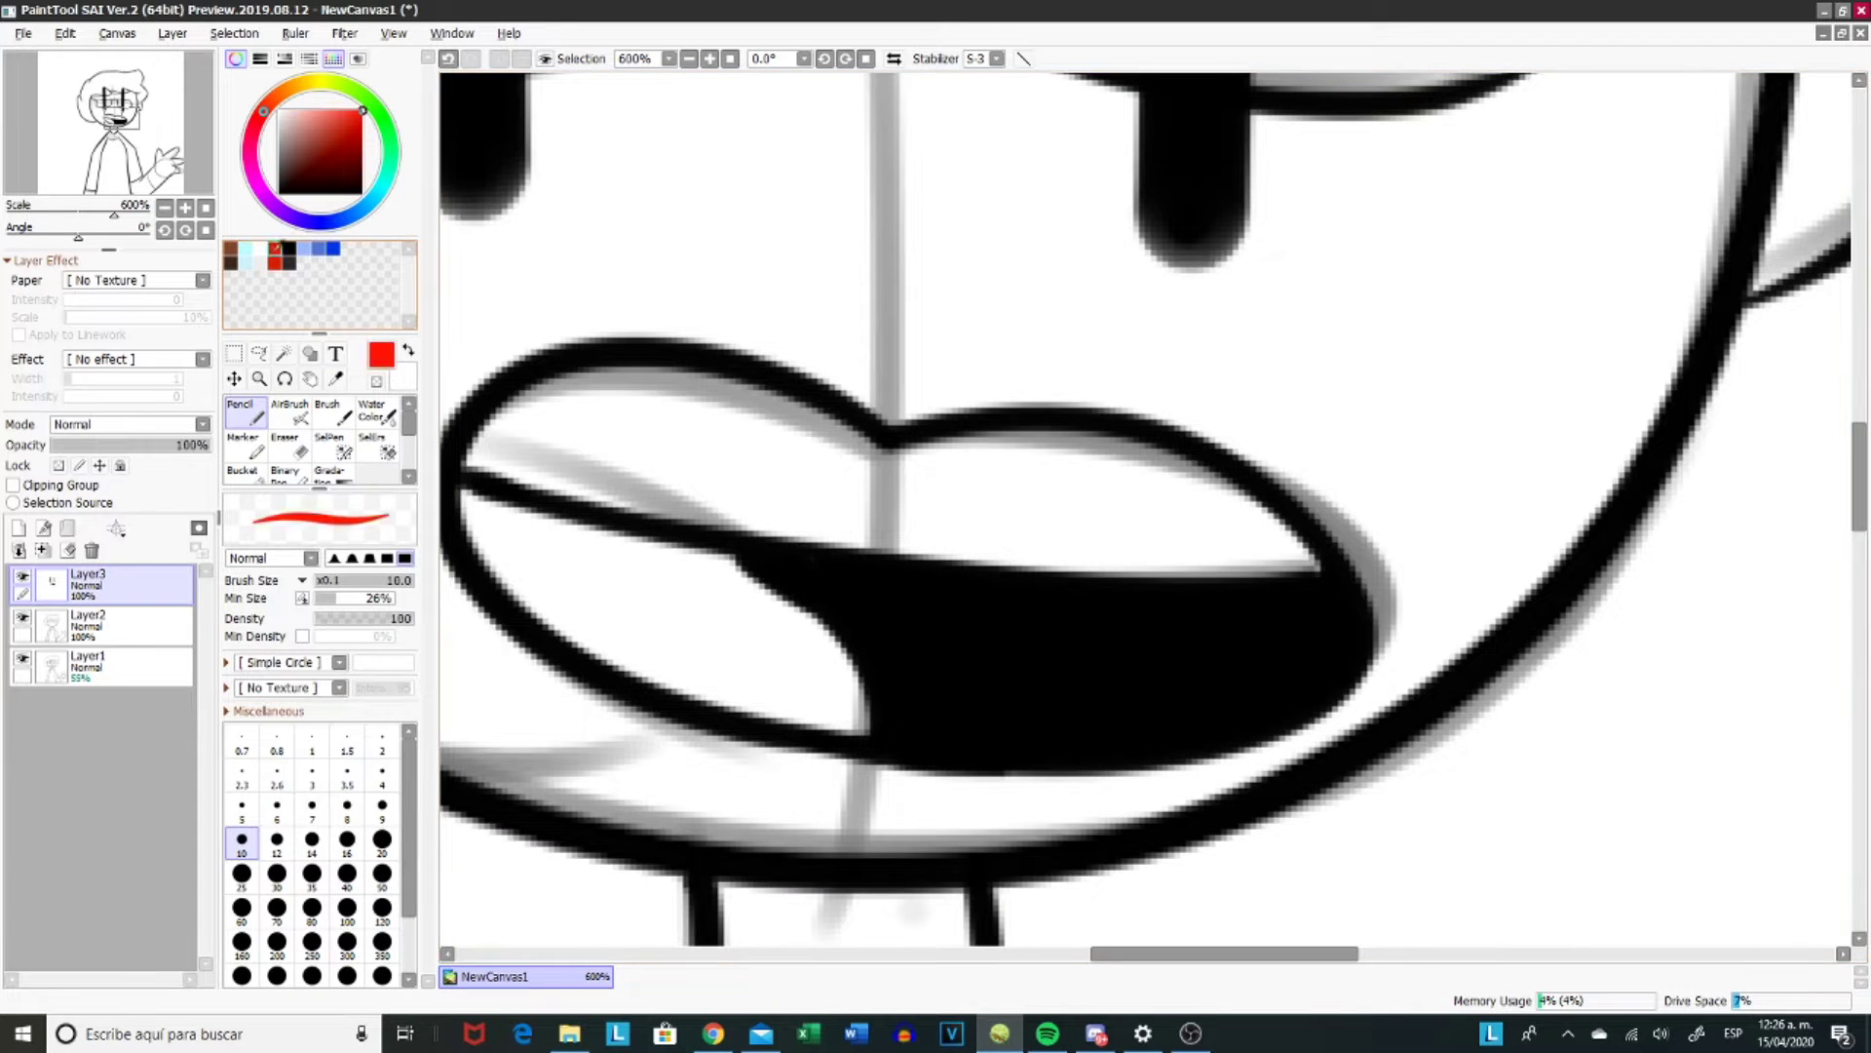
click(282, 353)
click(18, 528)
double_click(283, 353)
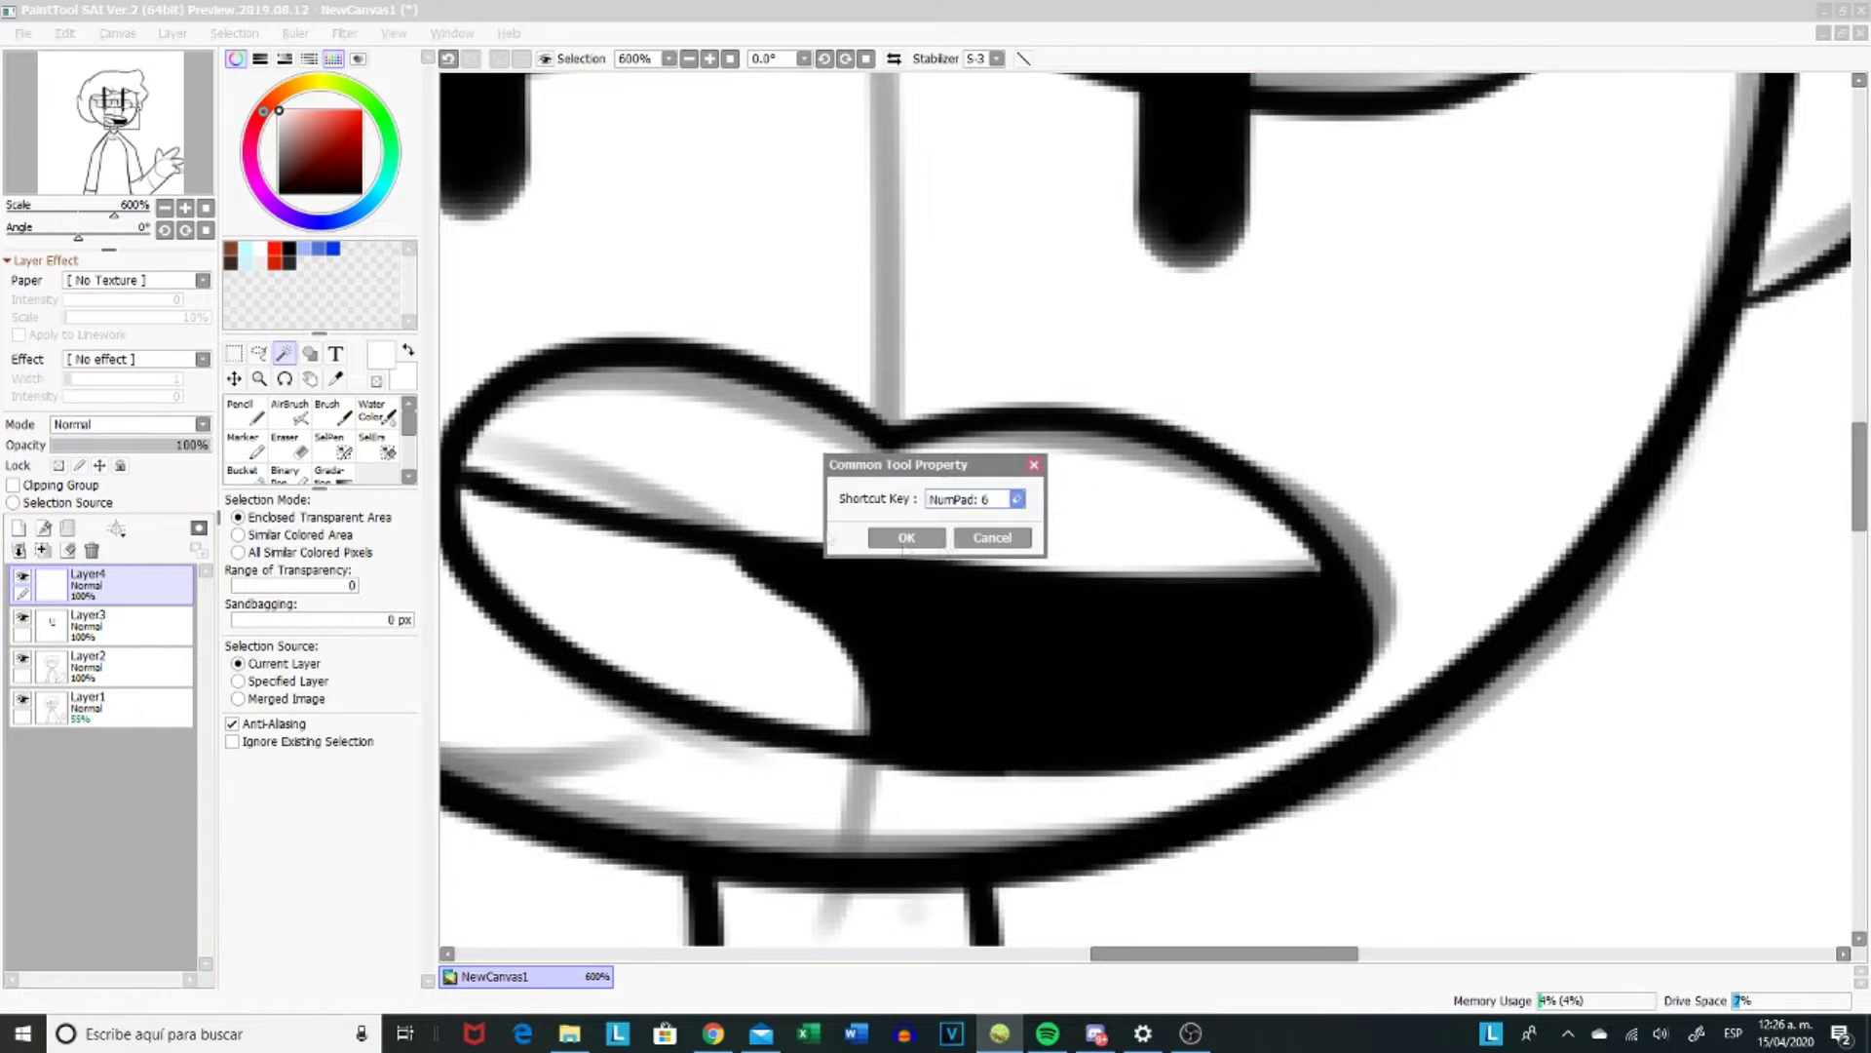
key(Return)
drag(88, 582, 88, 626)
- Select the tongue area inside the mouth and fill it with red on the new layer using the Bucket
click(624, 585)
scroll(624, 585, down, 2)
click(242, 470)
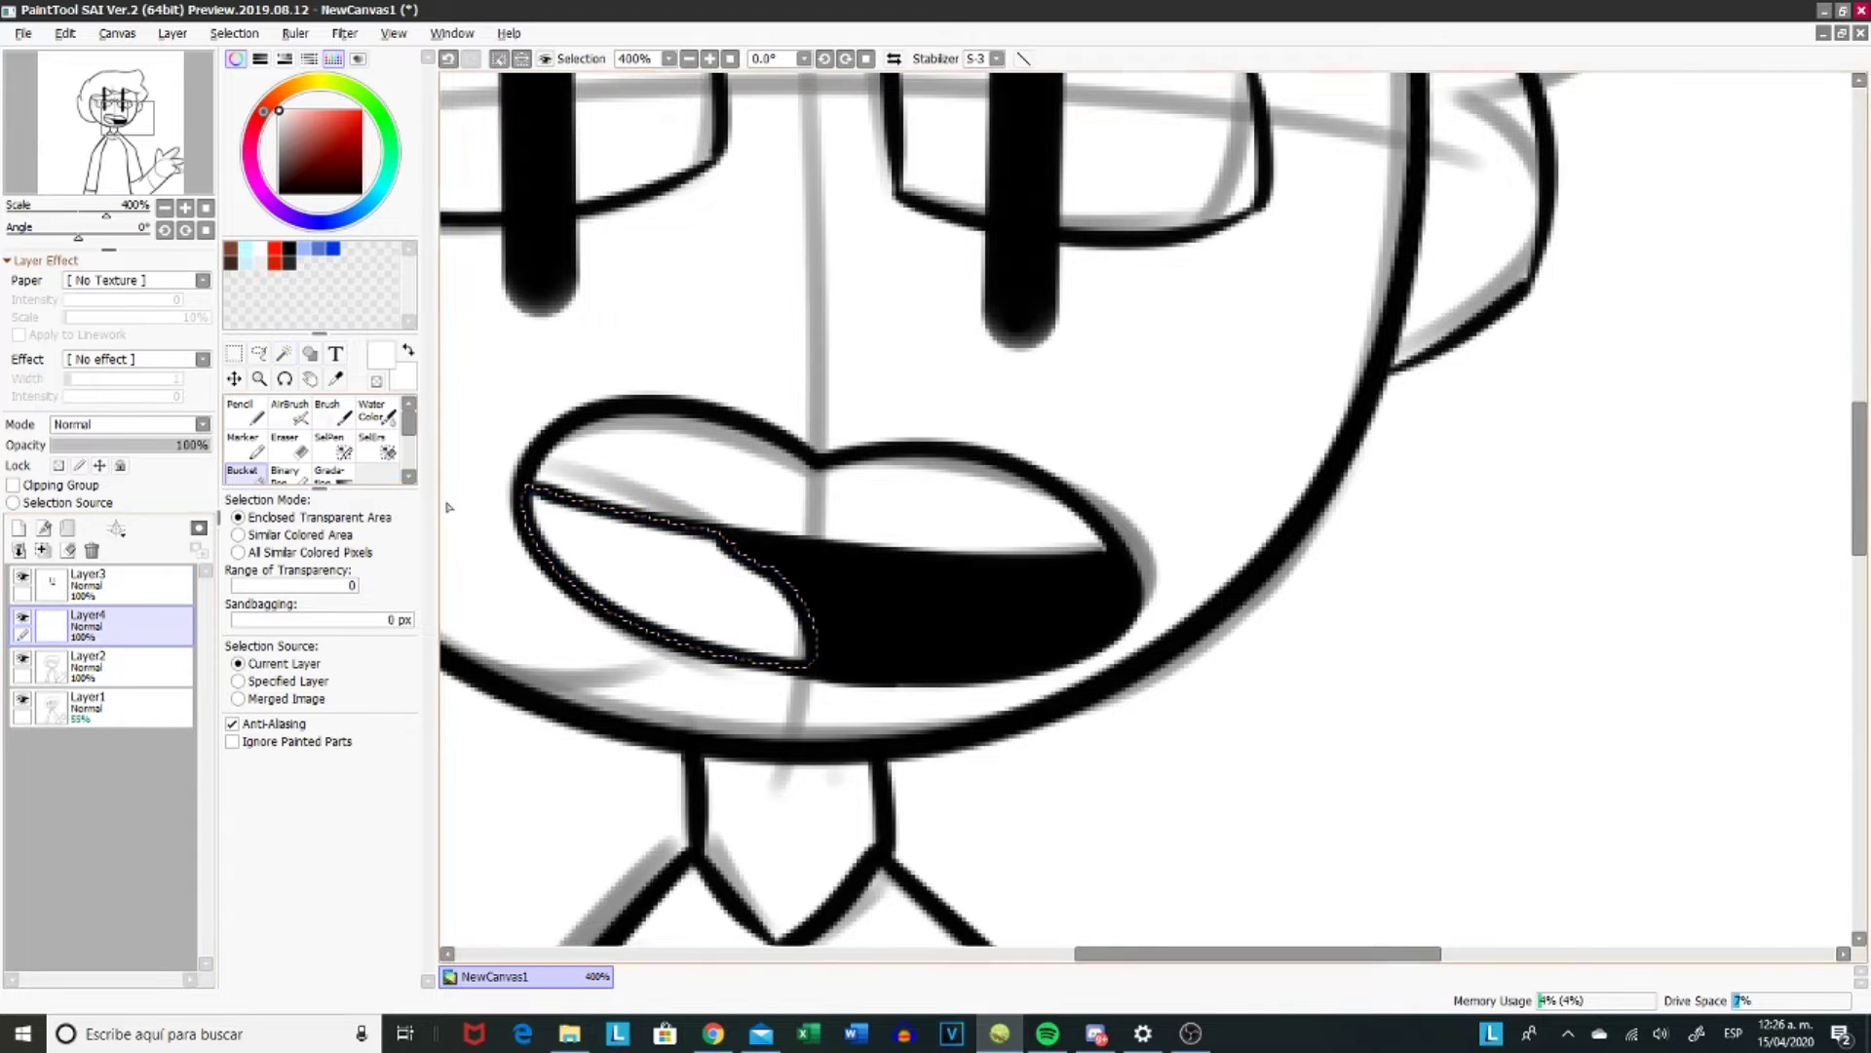
click(275, 249)
click(663, 585)
- Select the upper teeth area from the mouth line layer, fill it with white and clear the selection
click(87, 583)
key(KP_6)
click(682, 458)
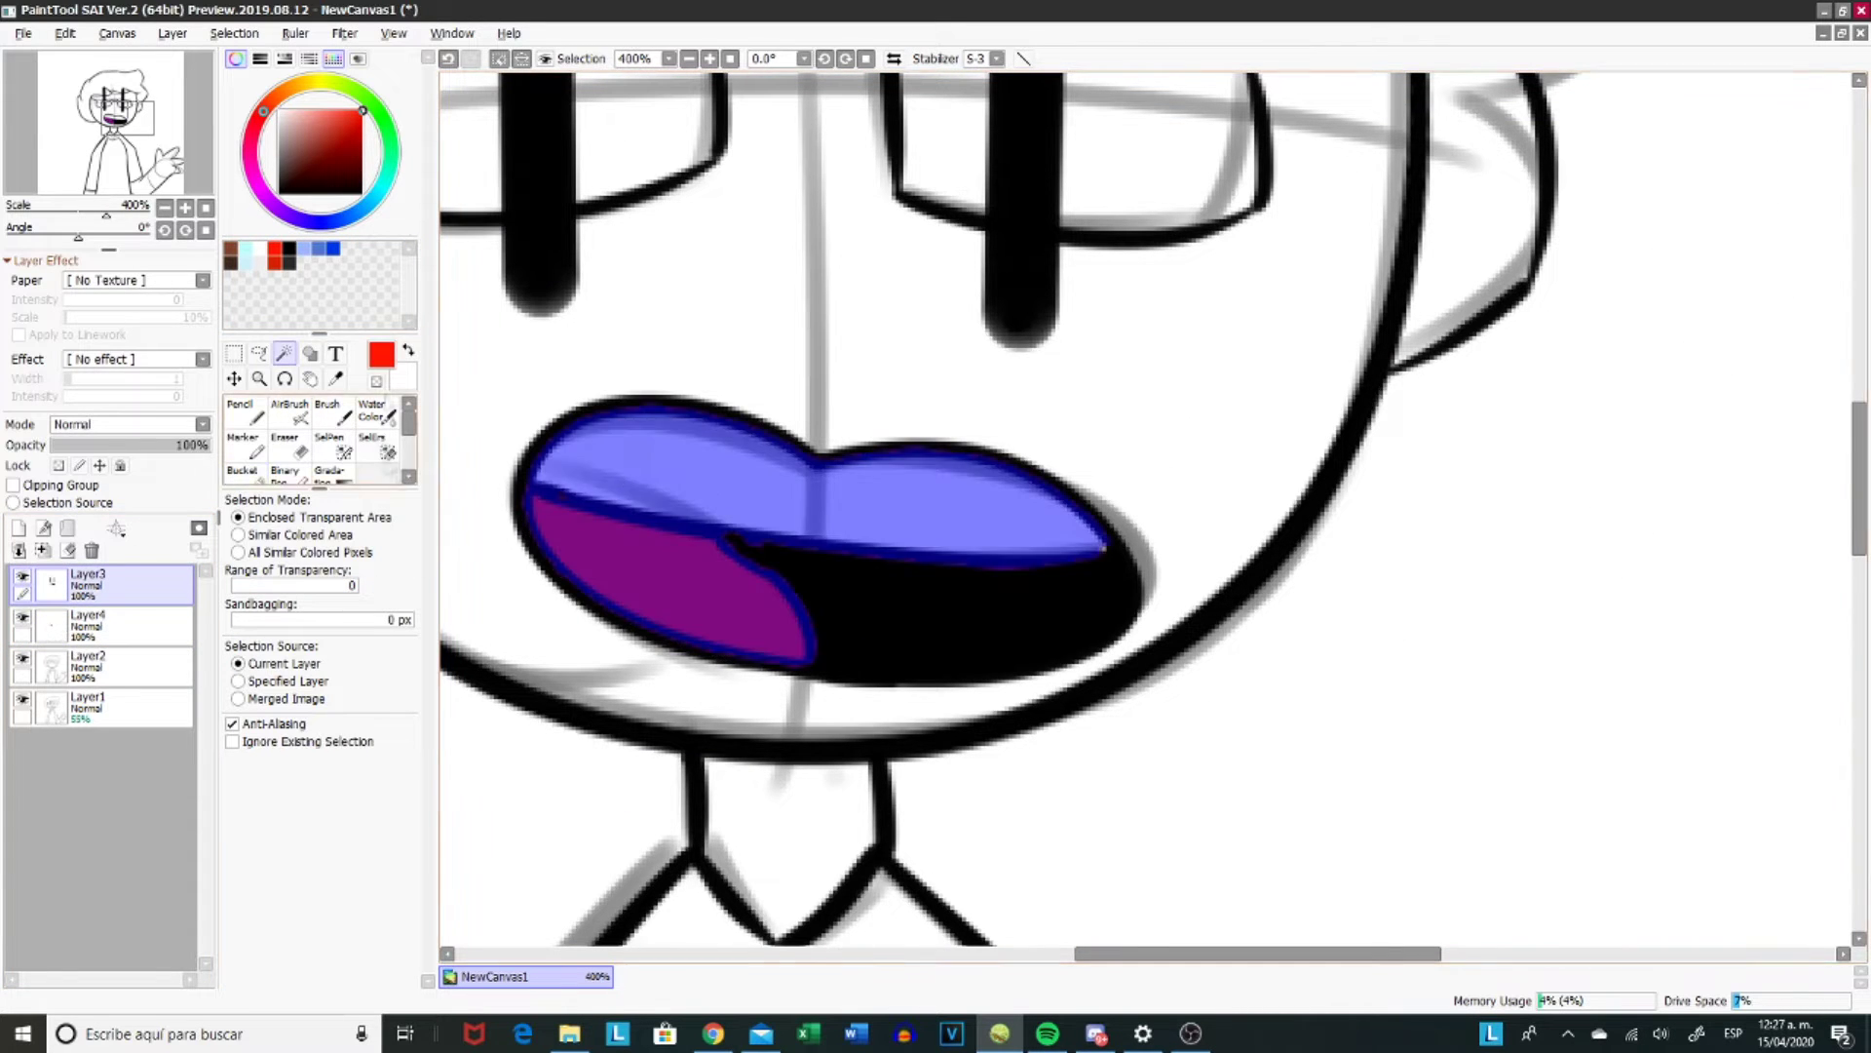
key(ctrl+d)
scroll(1146, 507, down, 2)
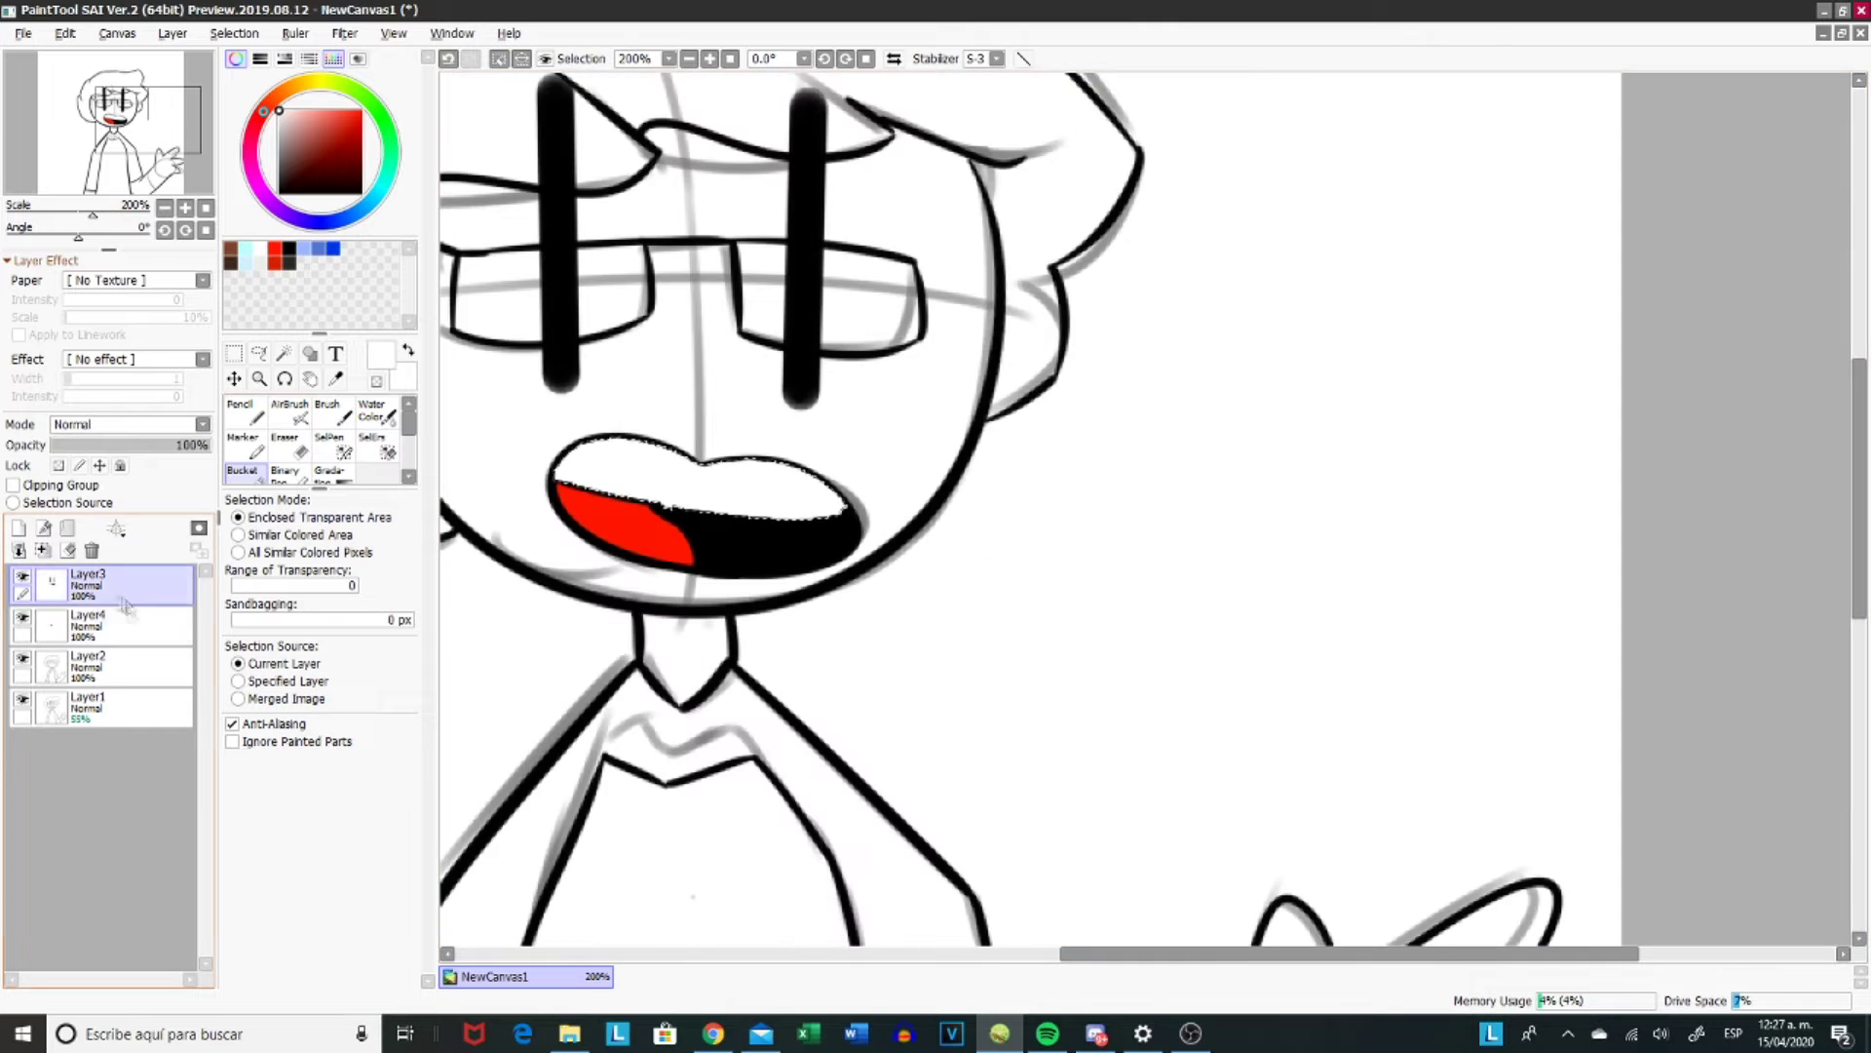
click(88, 624)
- Paste the "Hey all, Scott here" fanart from Google Images as a reference, sample its skin tone and delete the pasted layer
click(713, 1035)
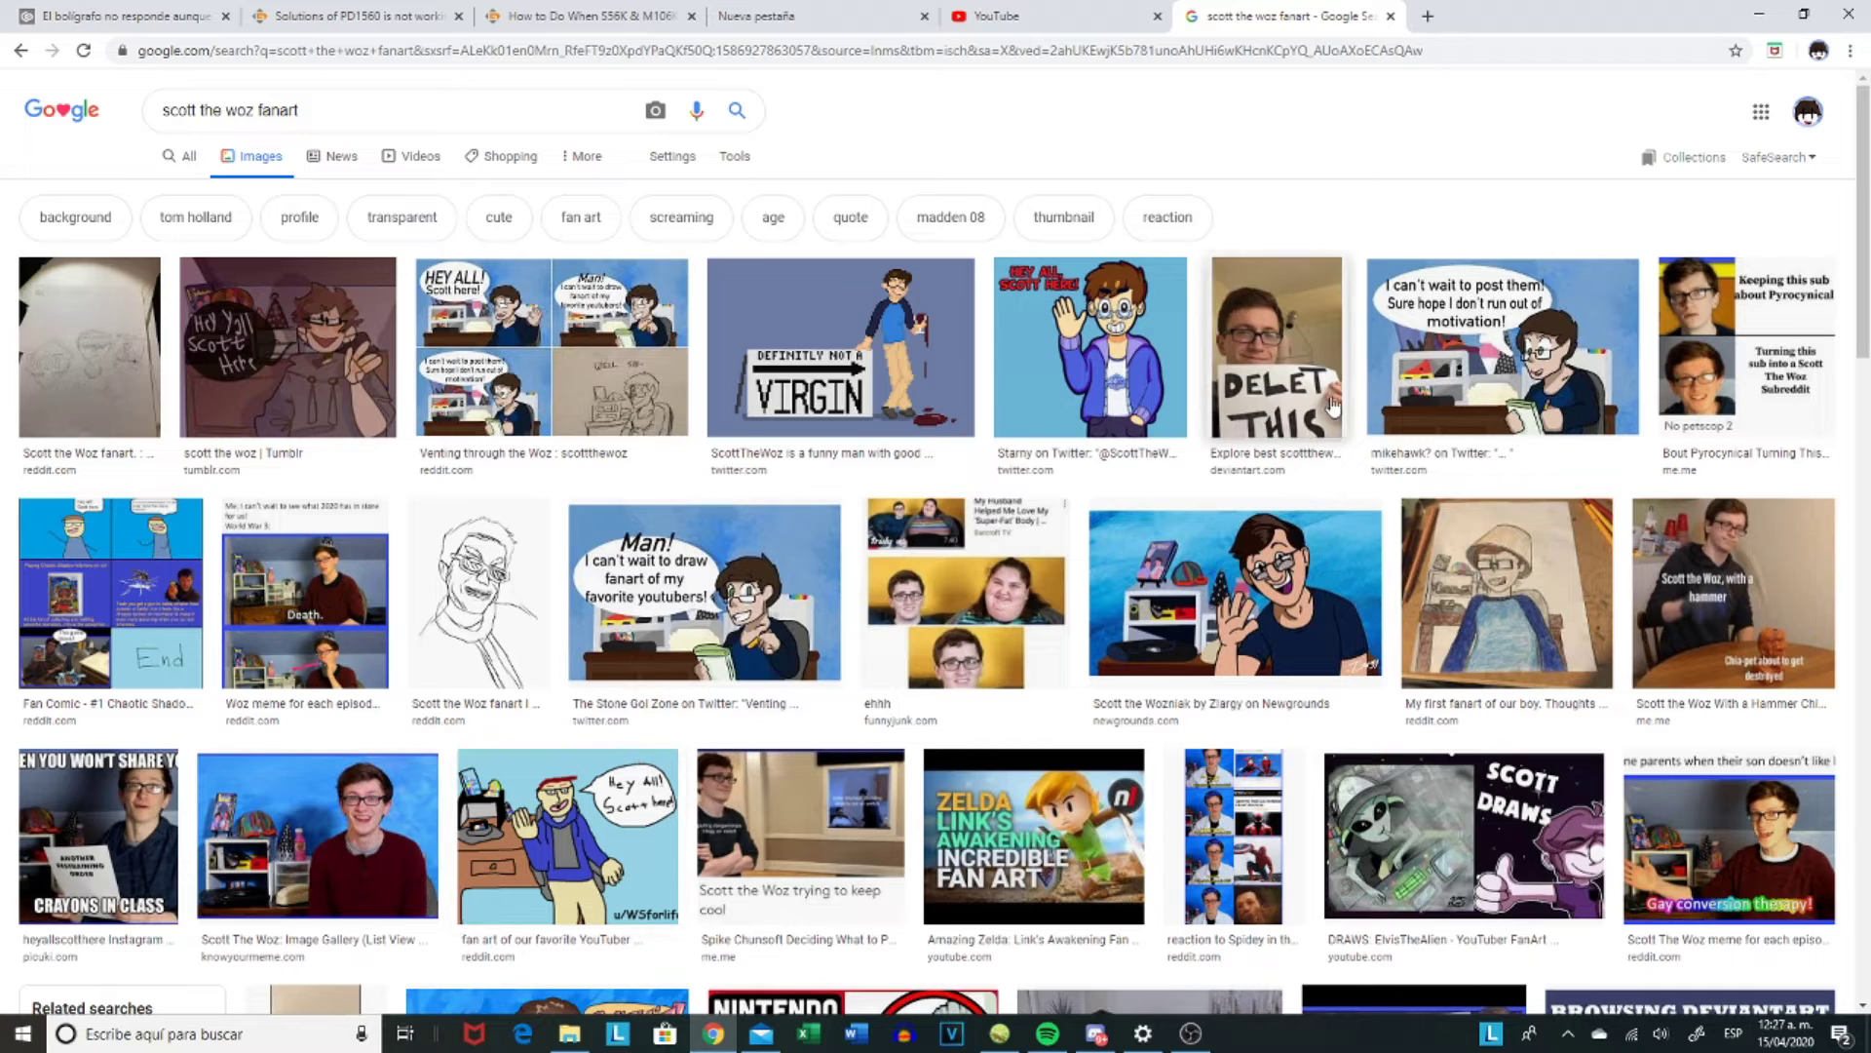
click(1019, 1031)
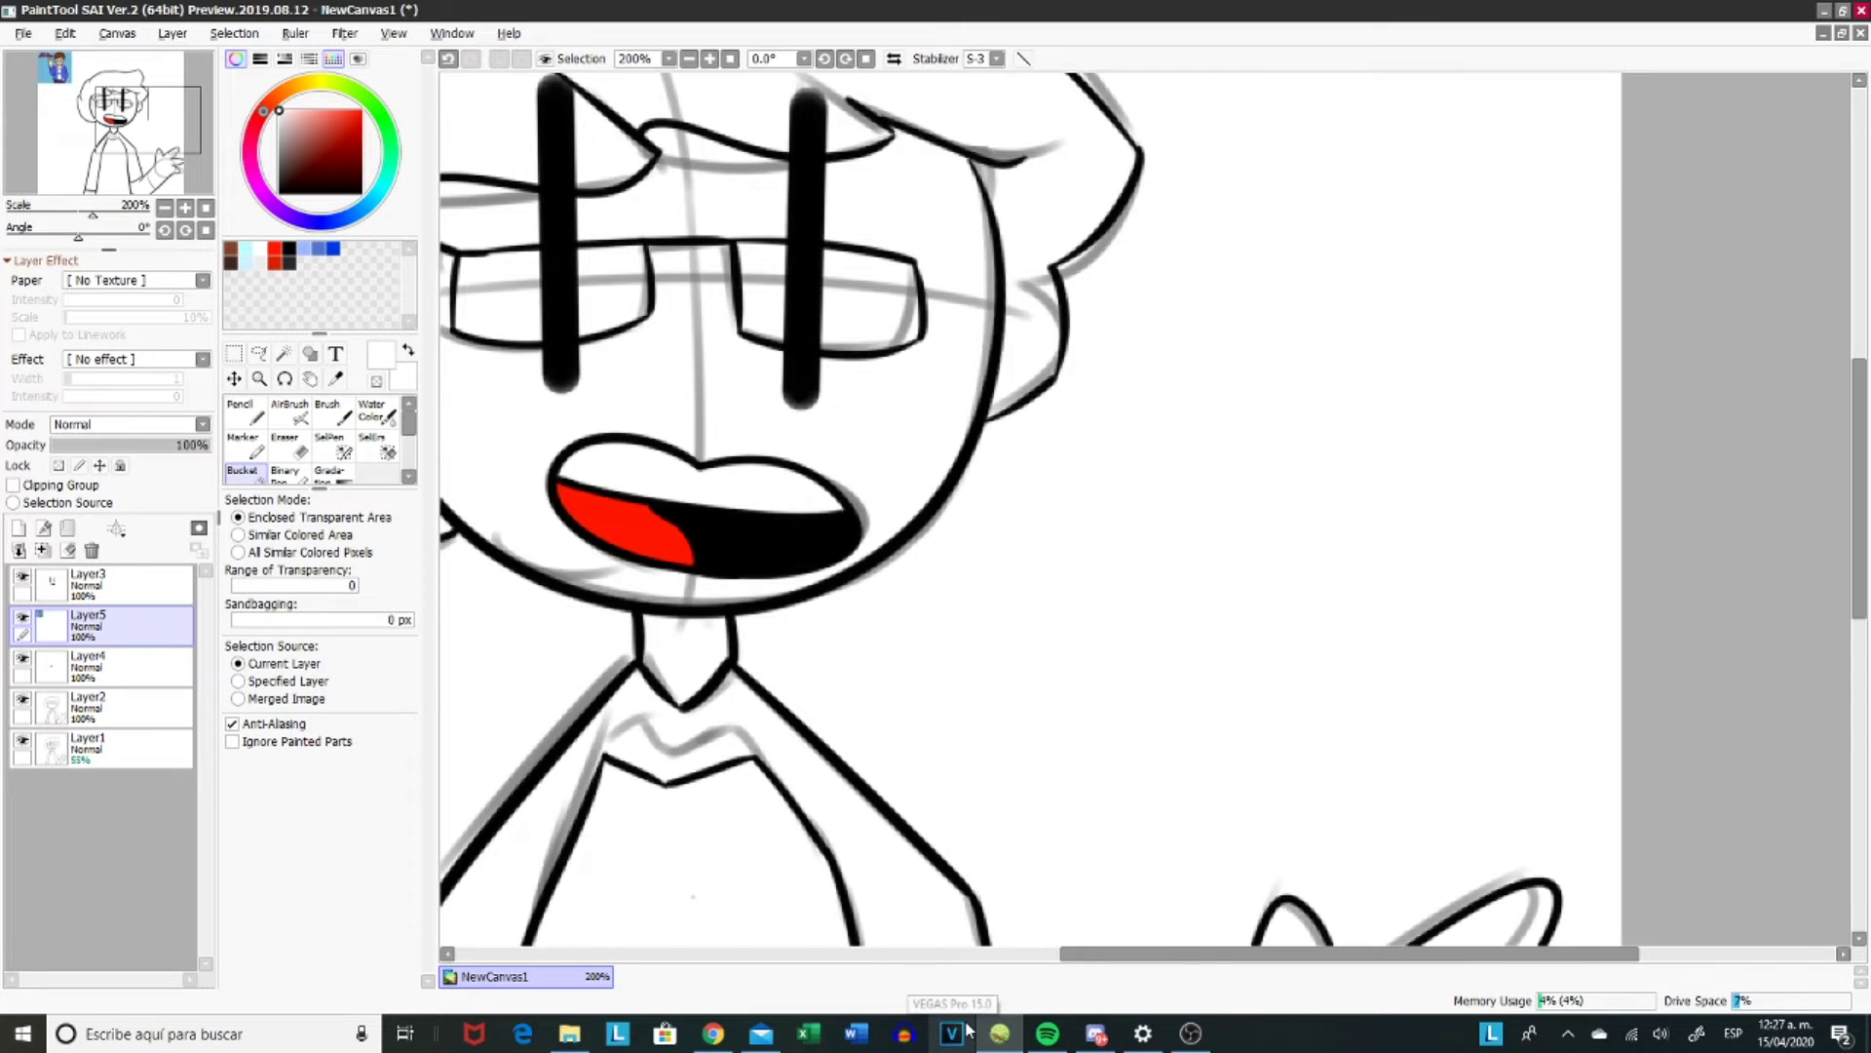
scroll(1145, 512, down, 2)
key(ctrl+v)
scroll(1146, 512, up, 4)
scroll(1145, 511, down, 3)
click(242, 470)
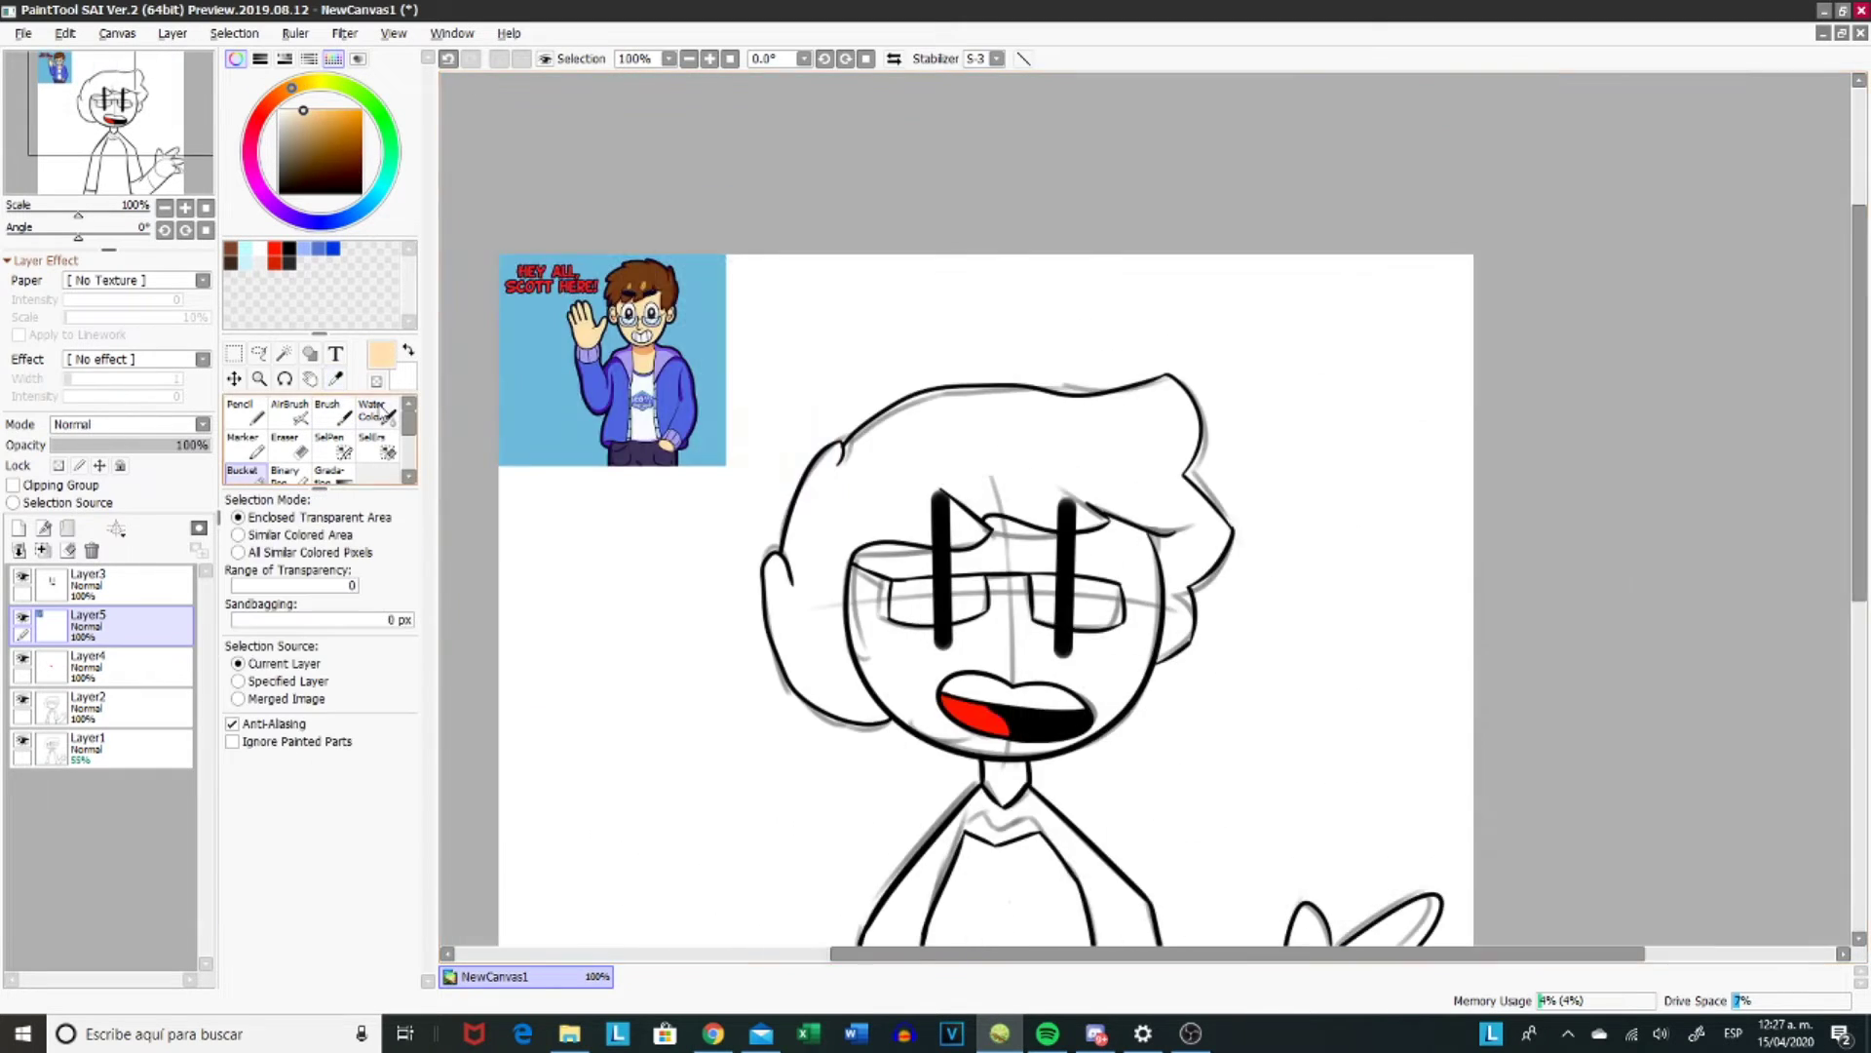
click(90, 551)
scroll(877, 488, down, 3)
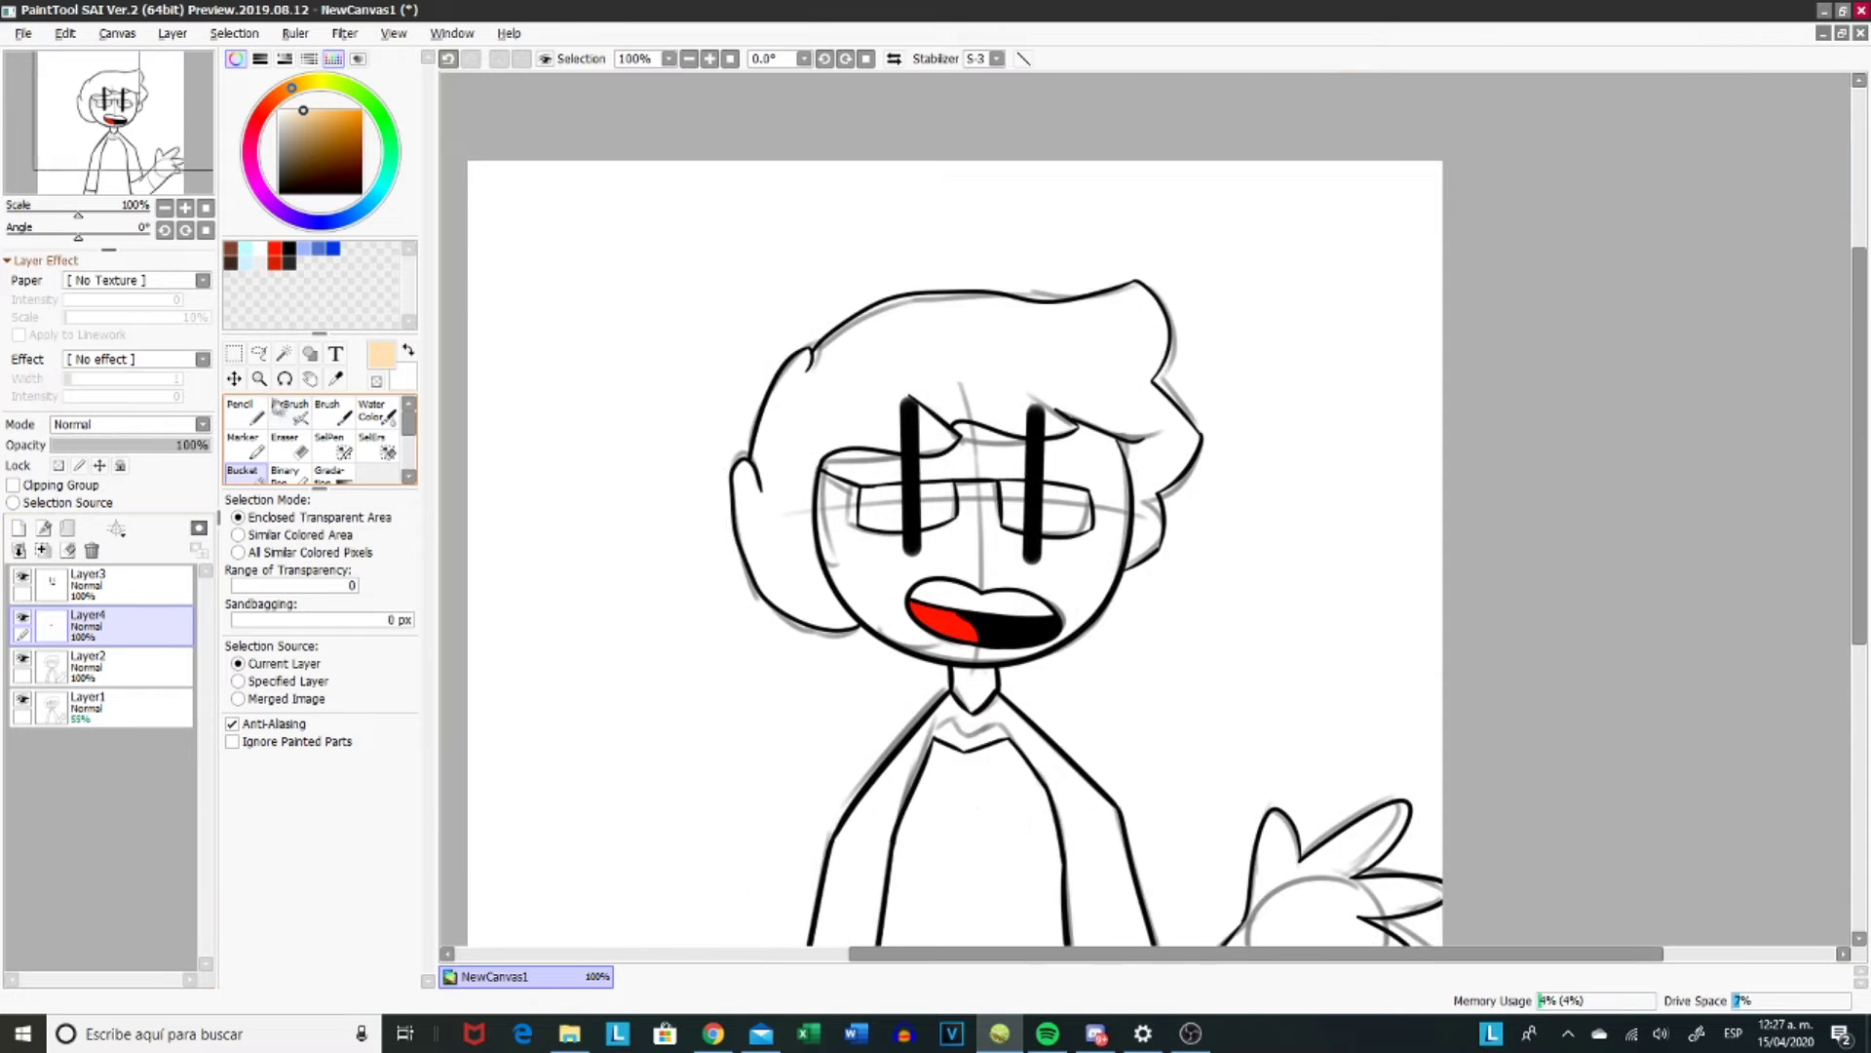
- Select the face, hand and arms on the line art layer and fill them with peach on a new layer beneath it
click(285, 353)
click(98, 667)
click(955, 175)
click(1267, 634)
click(242, 470)
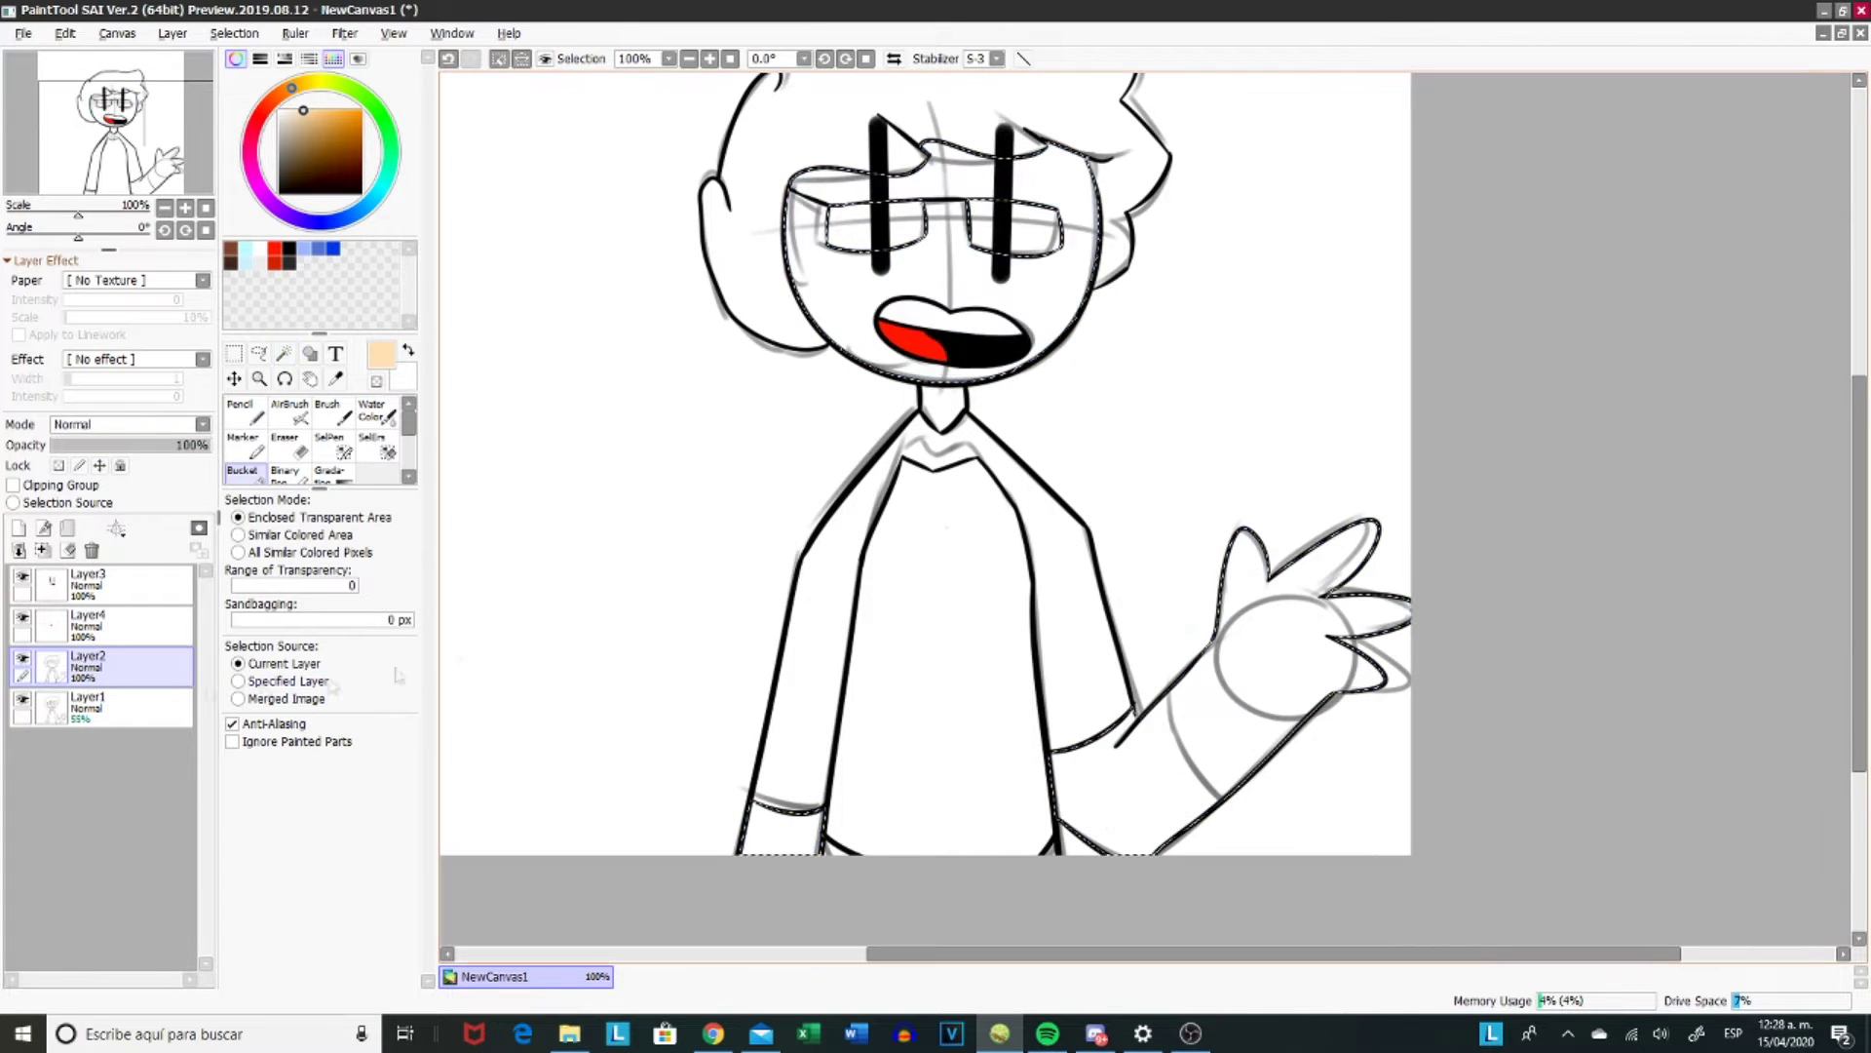
click(18, 527)
click(948, 471)
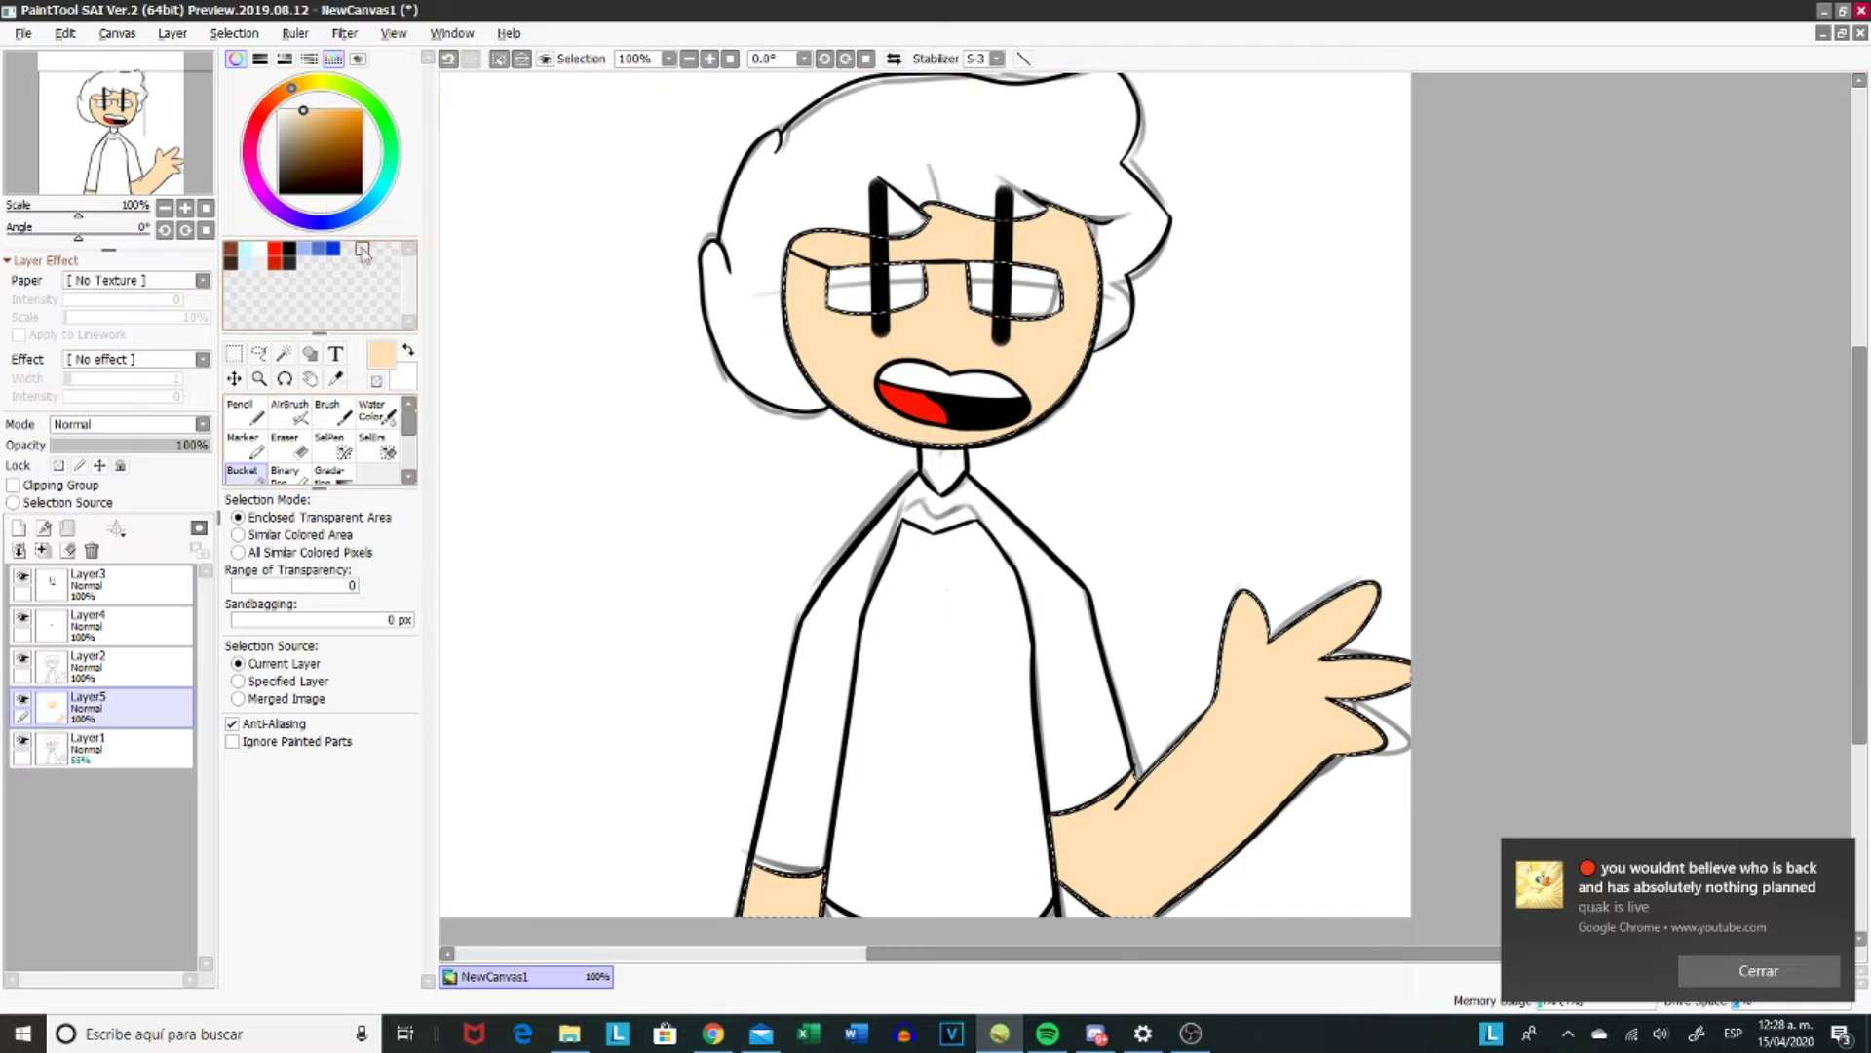
- Recolour the face and arms with a paler skin tone and fill the neck with the same colour
click(296, 111)
click(285, 352)
click(98, 668)
key(ctrl+d)
click(98, 708)
click(942, 467)
click(243, 409)
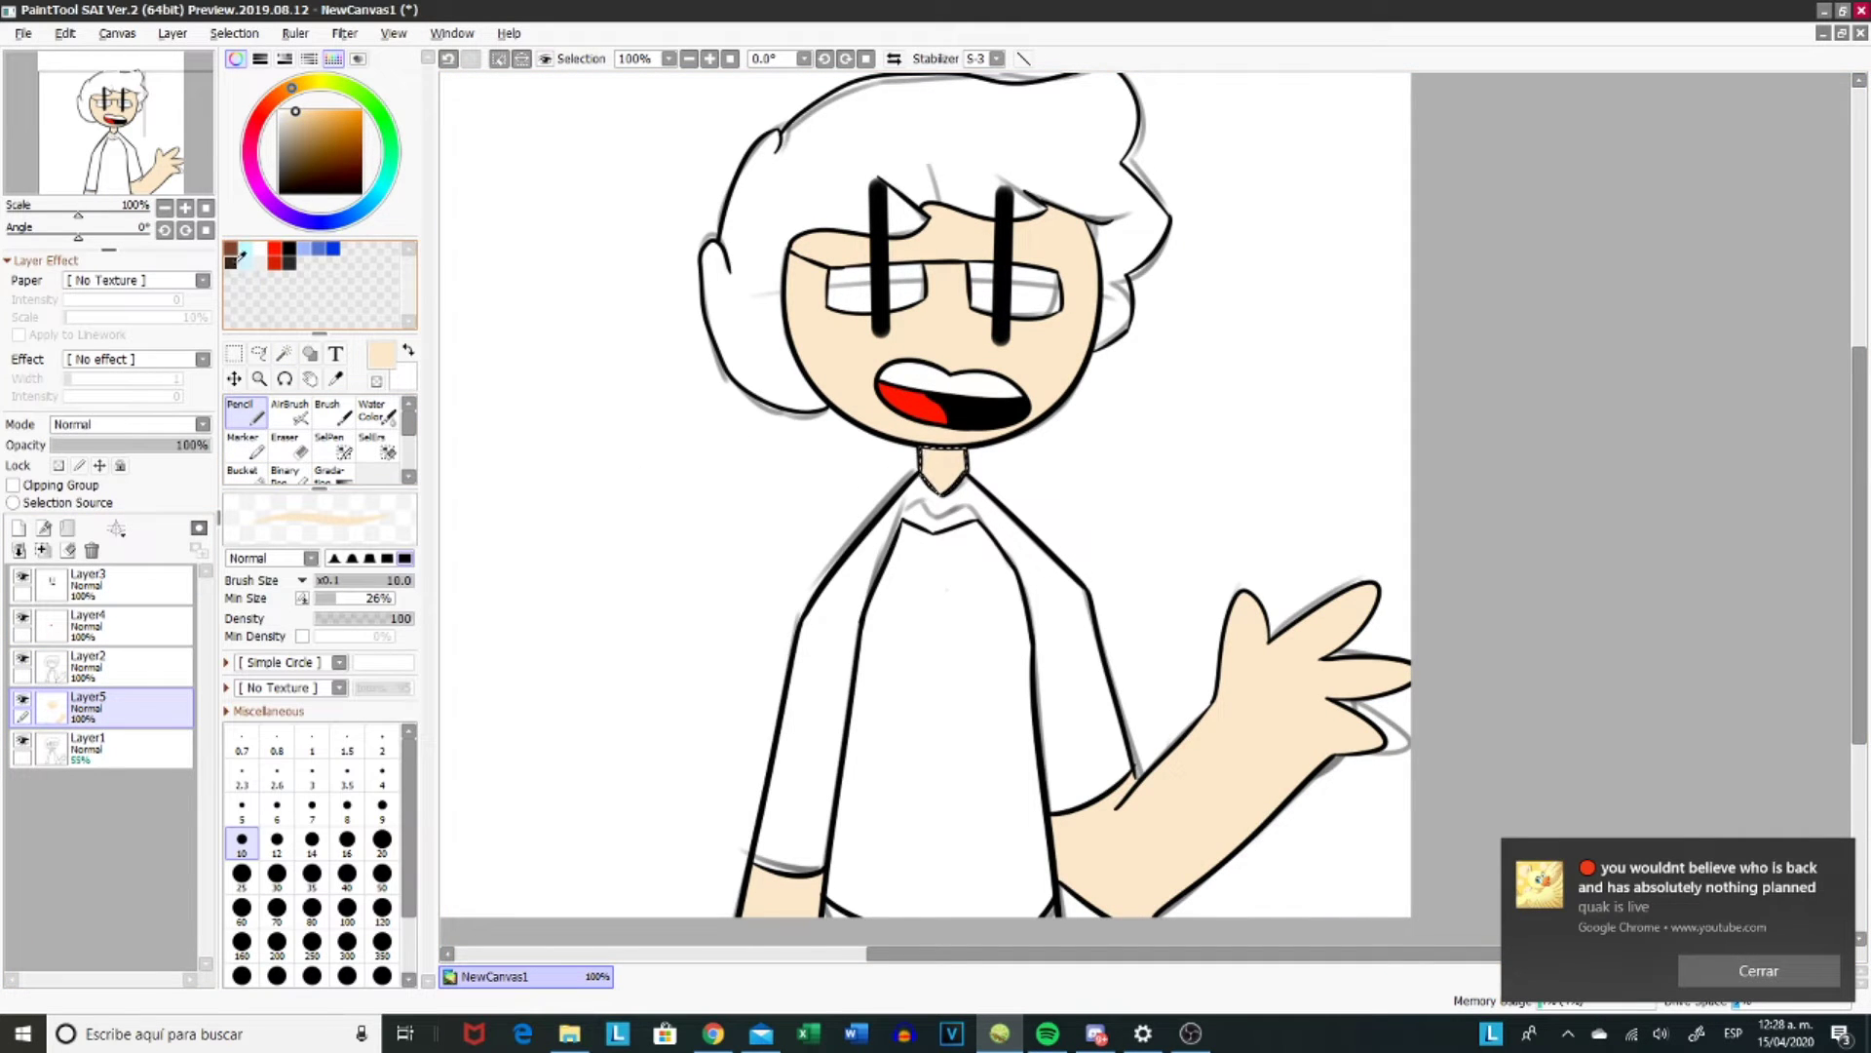
- Fill the hair with dark brown on the colour layer and clear the selection
click(240, 259)
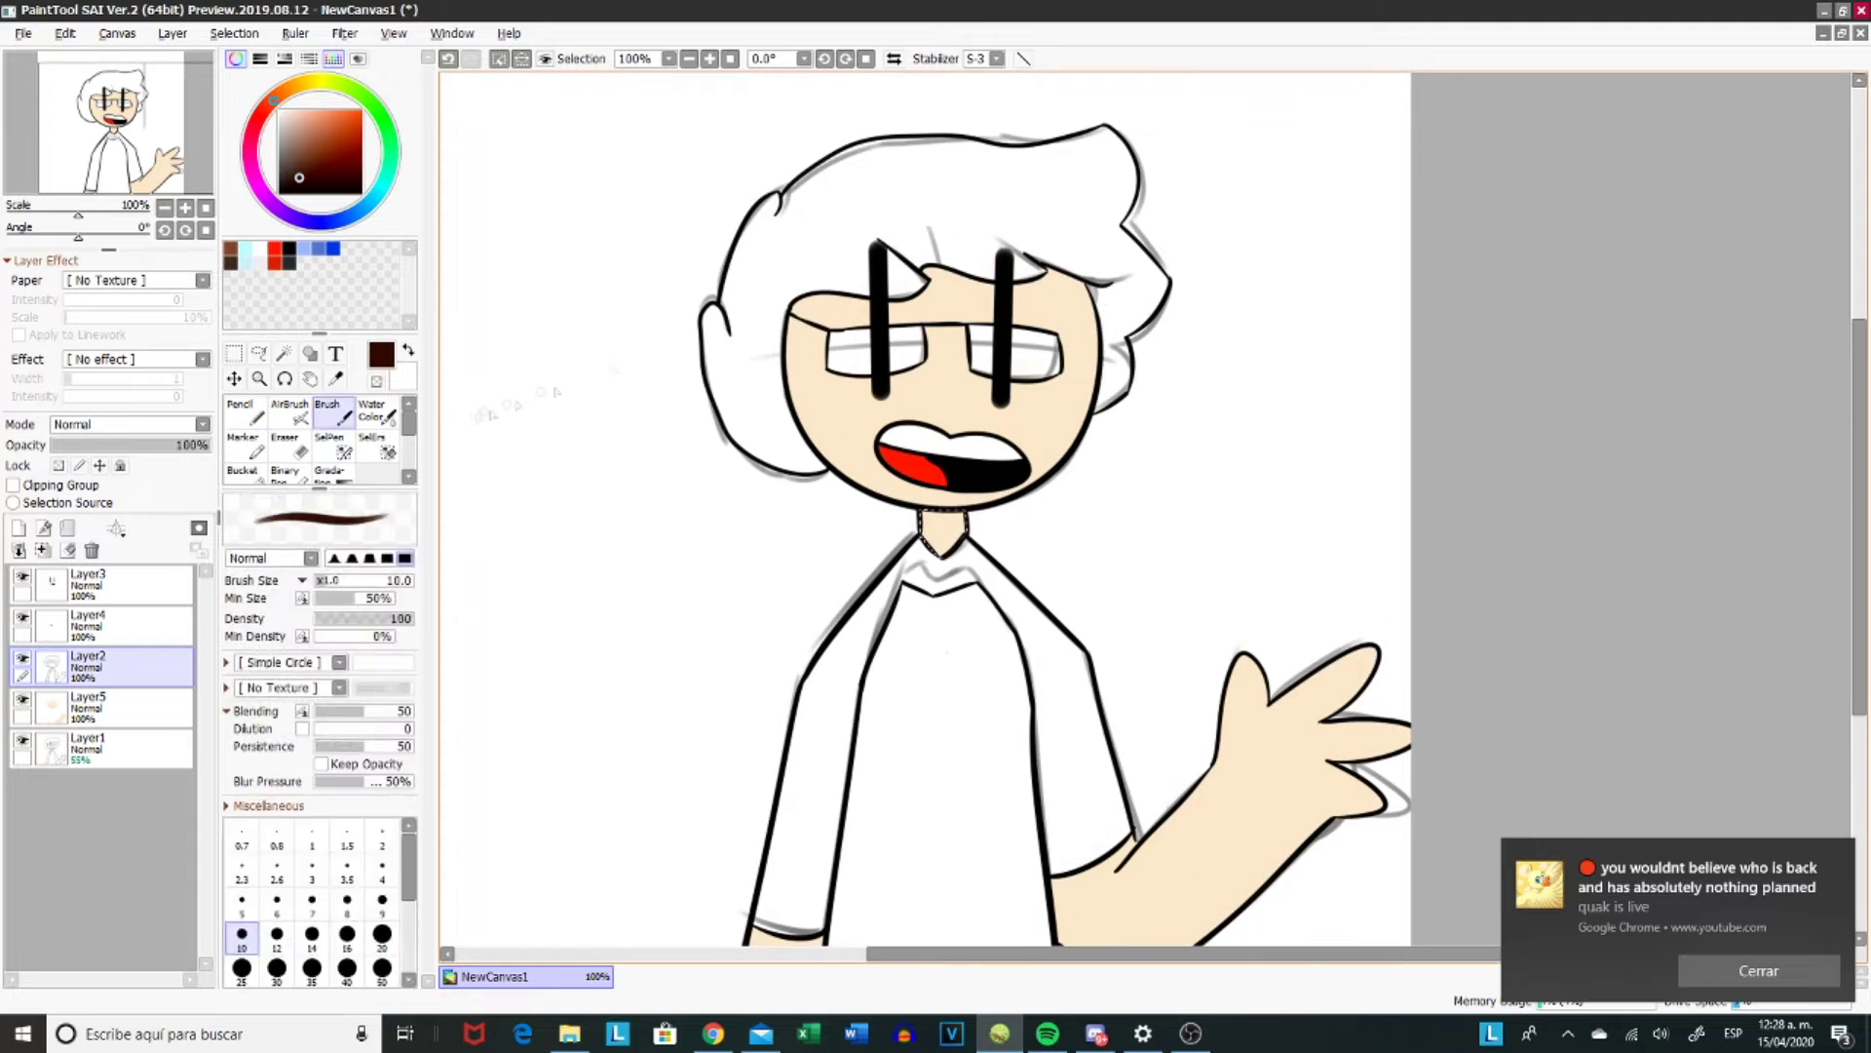
click(242, 474)
click(760, 244)
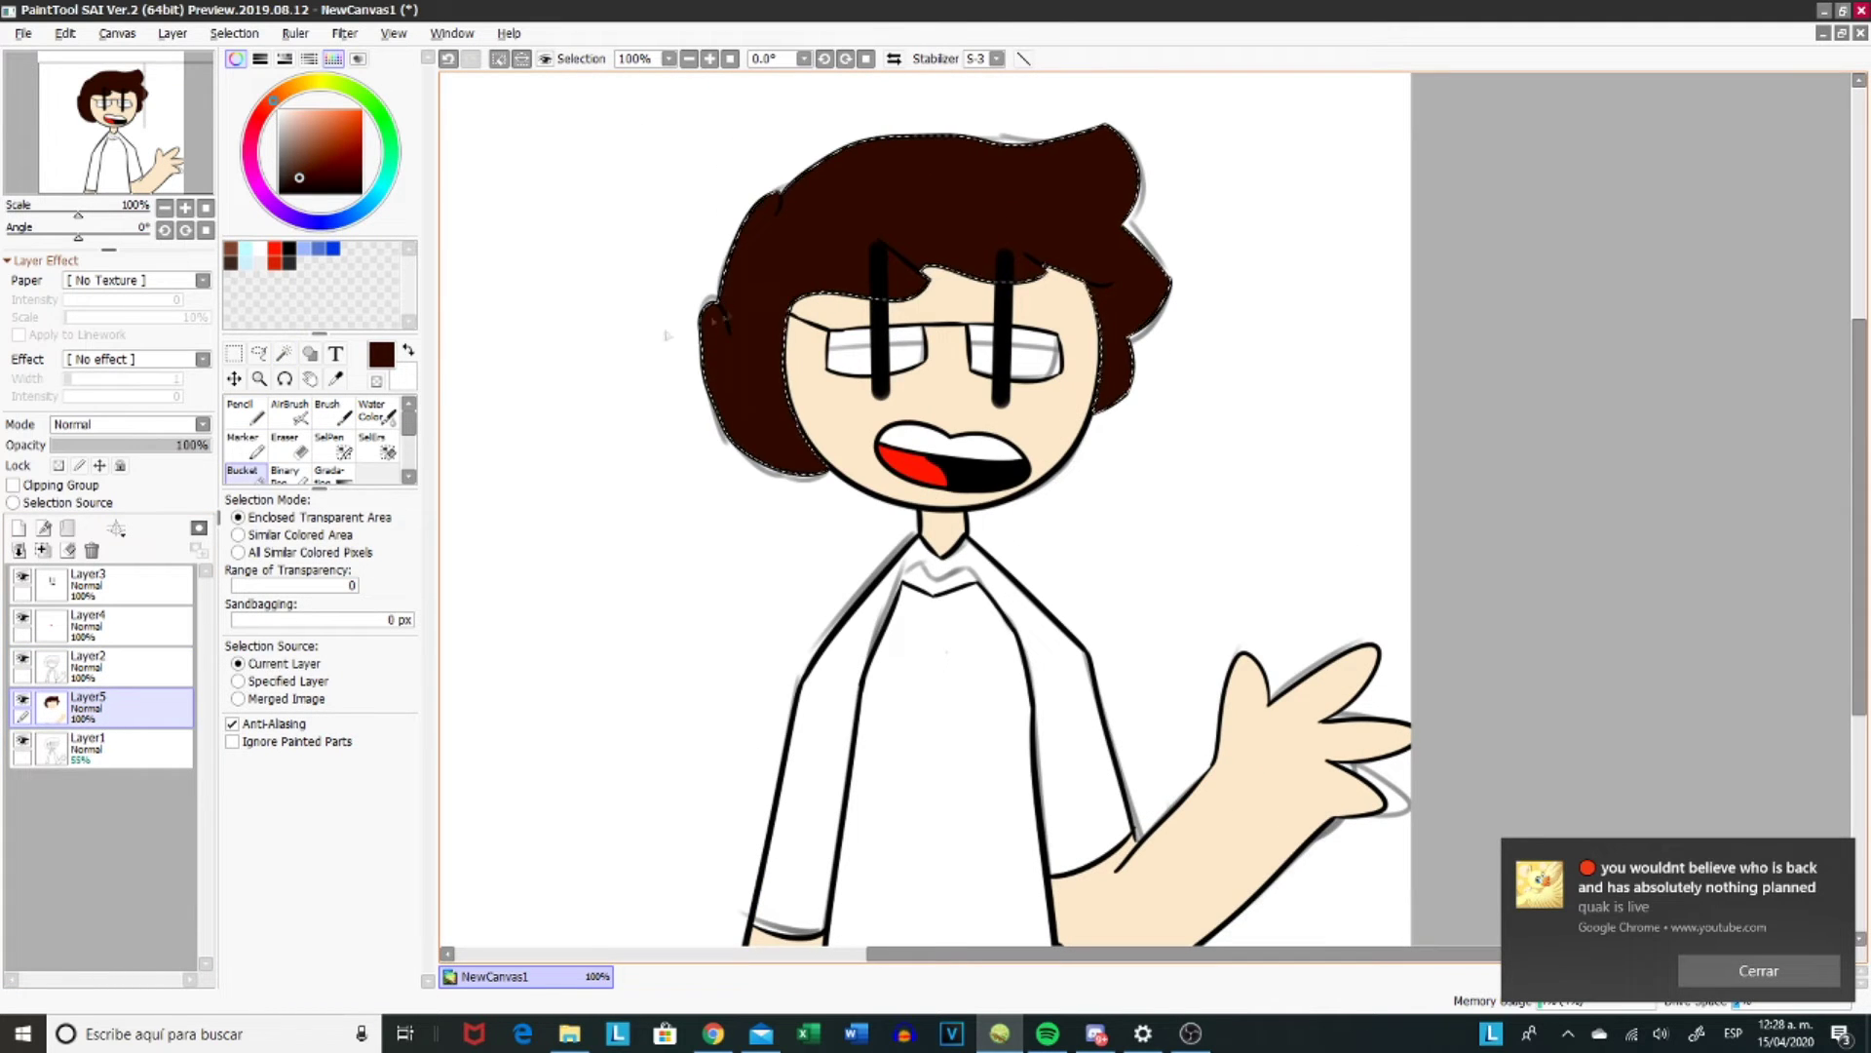
click(87, 663)
click(284, 353)
key(ctrl+d)
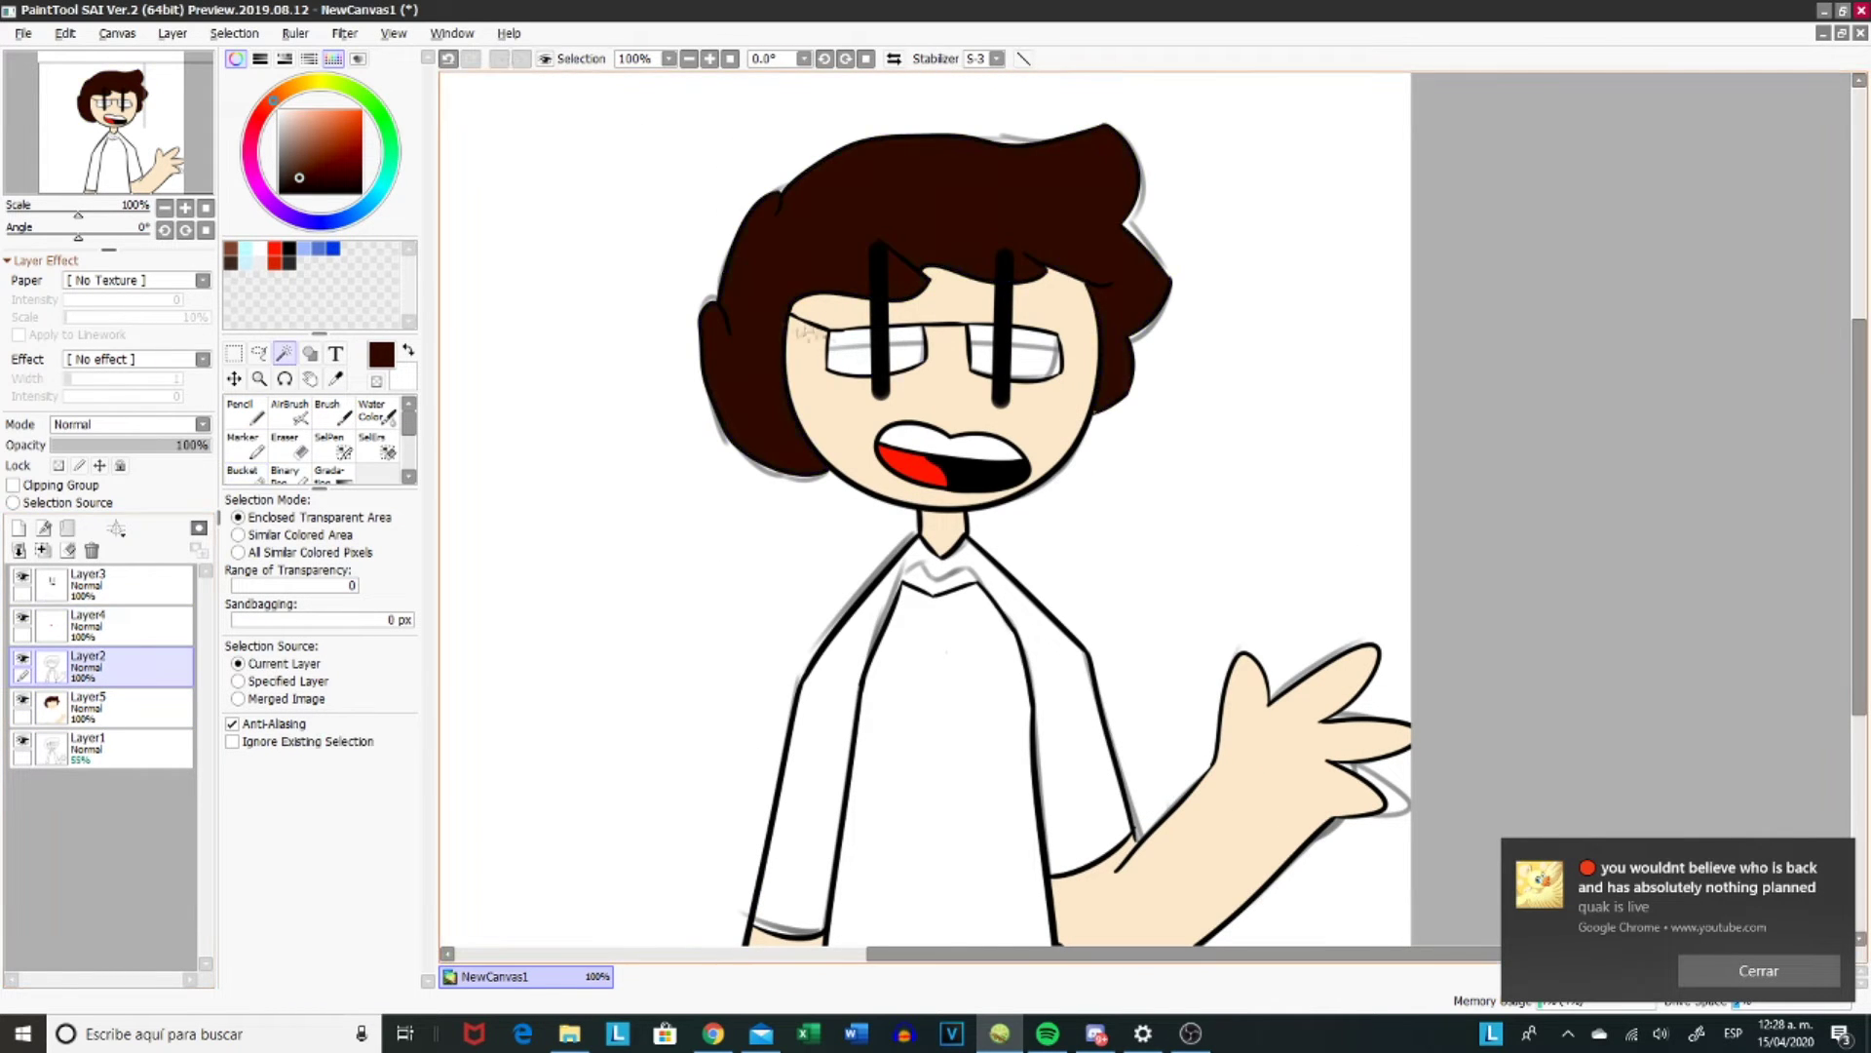
click(876, 353)
shift+click(1014, 353)
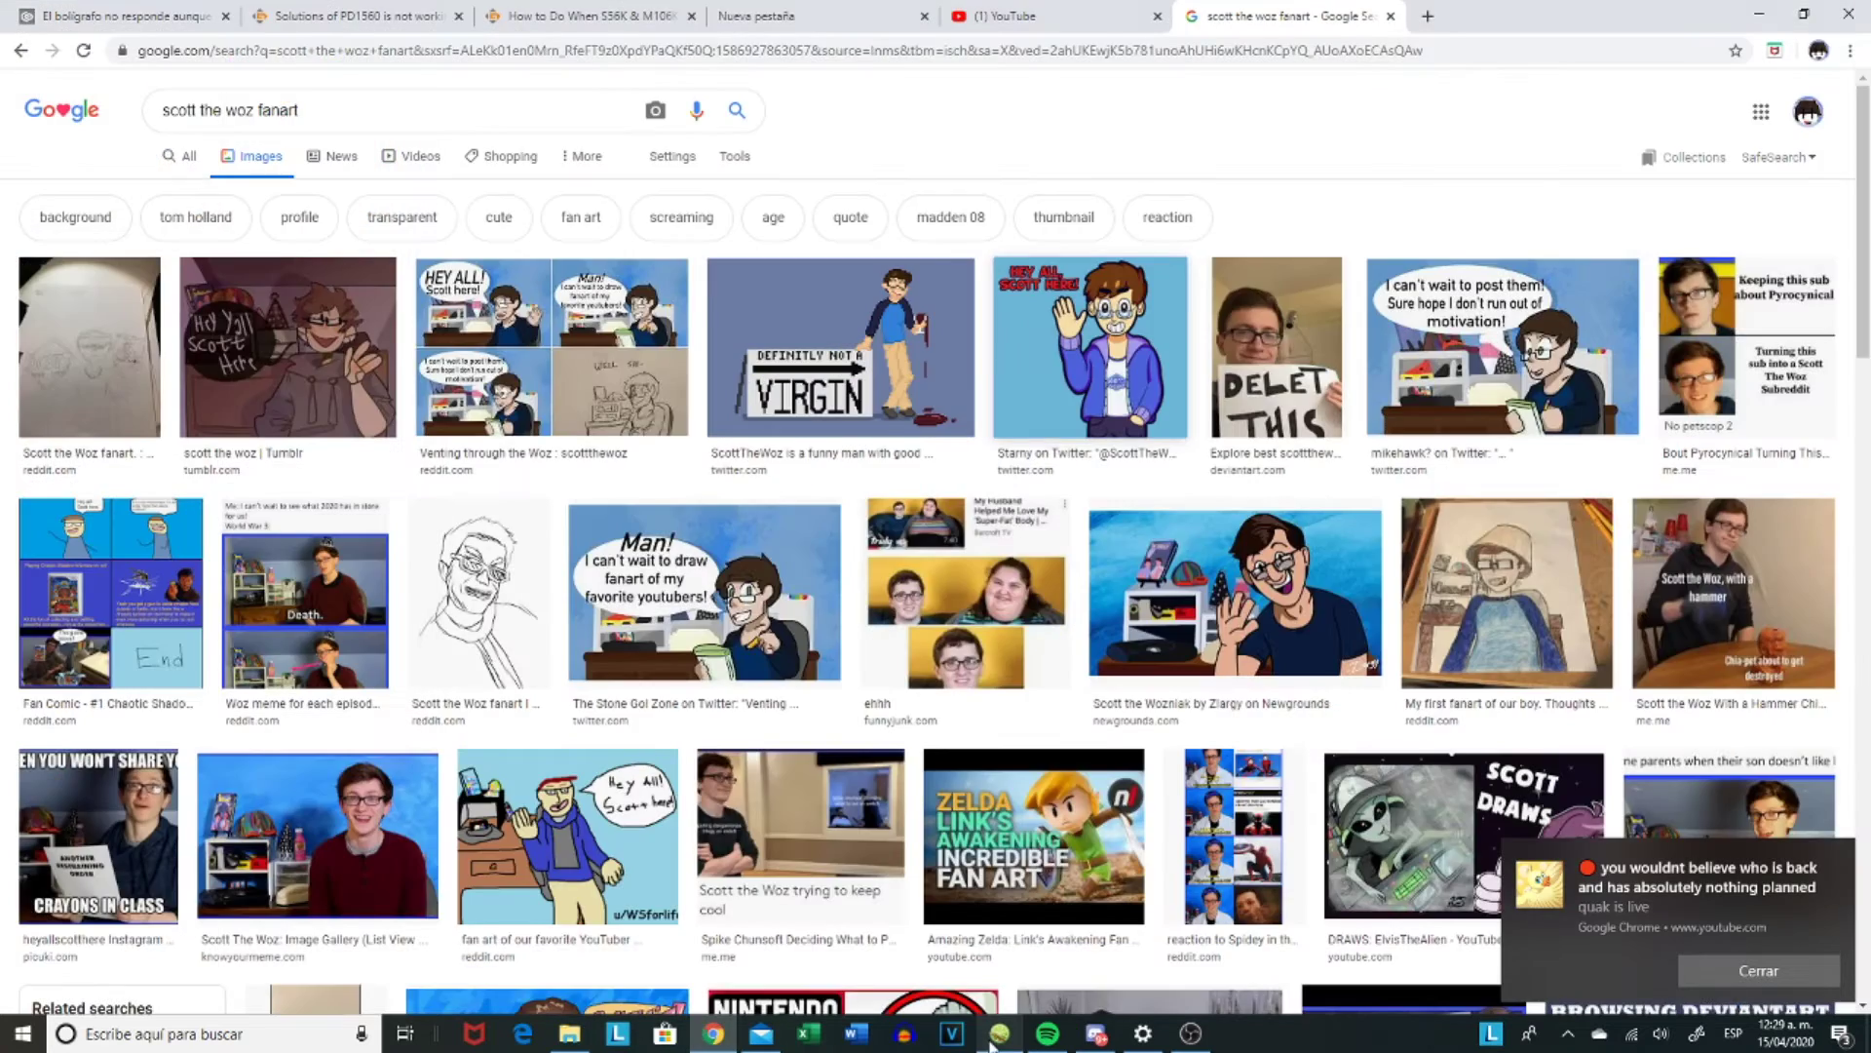
click(991, 1045)
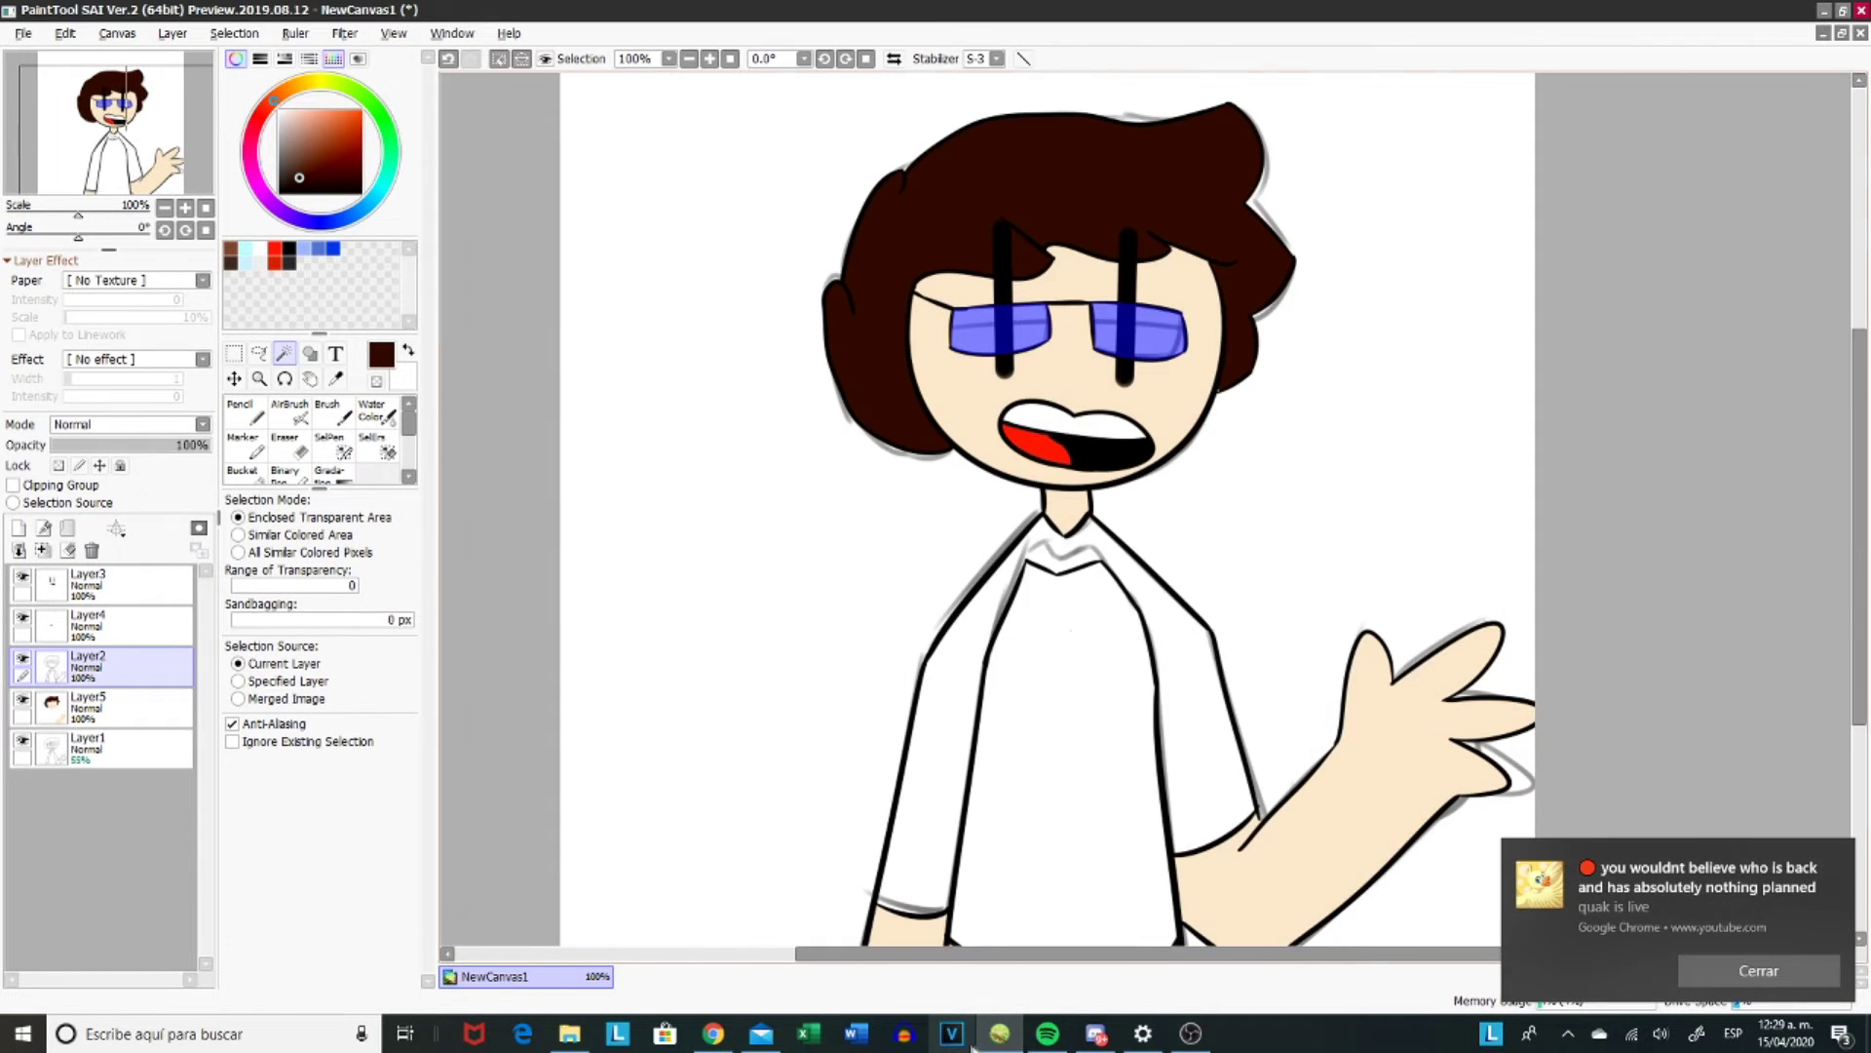
- Copy the "Definitely not a virgin" fanart from Google Images in Chrome and paste it into the PaintTool SAI drawing as a reference
click(88, 703)
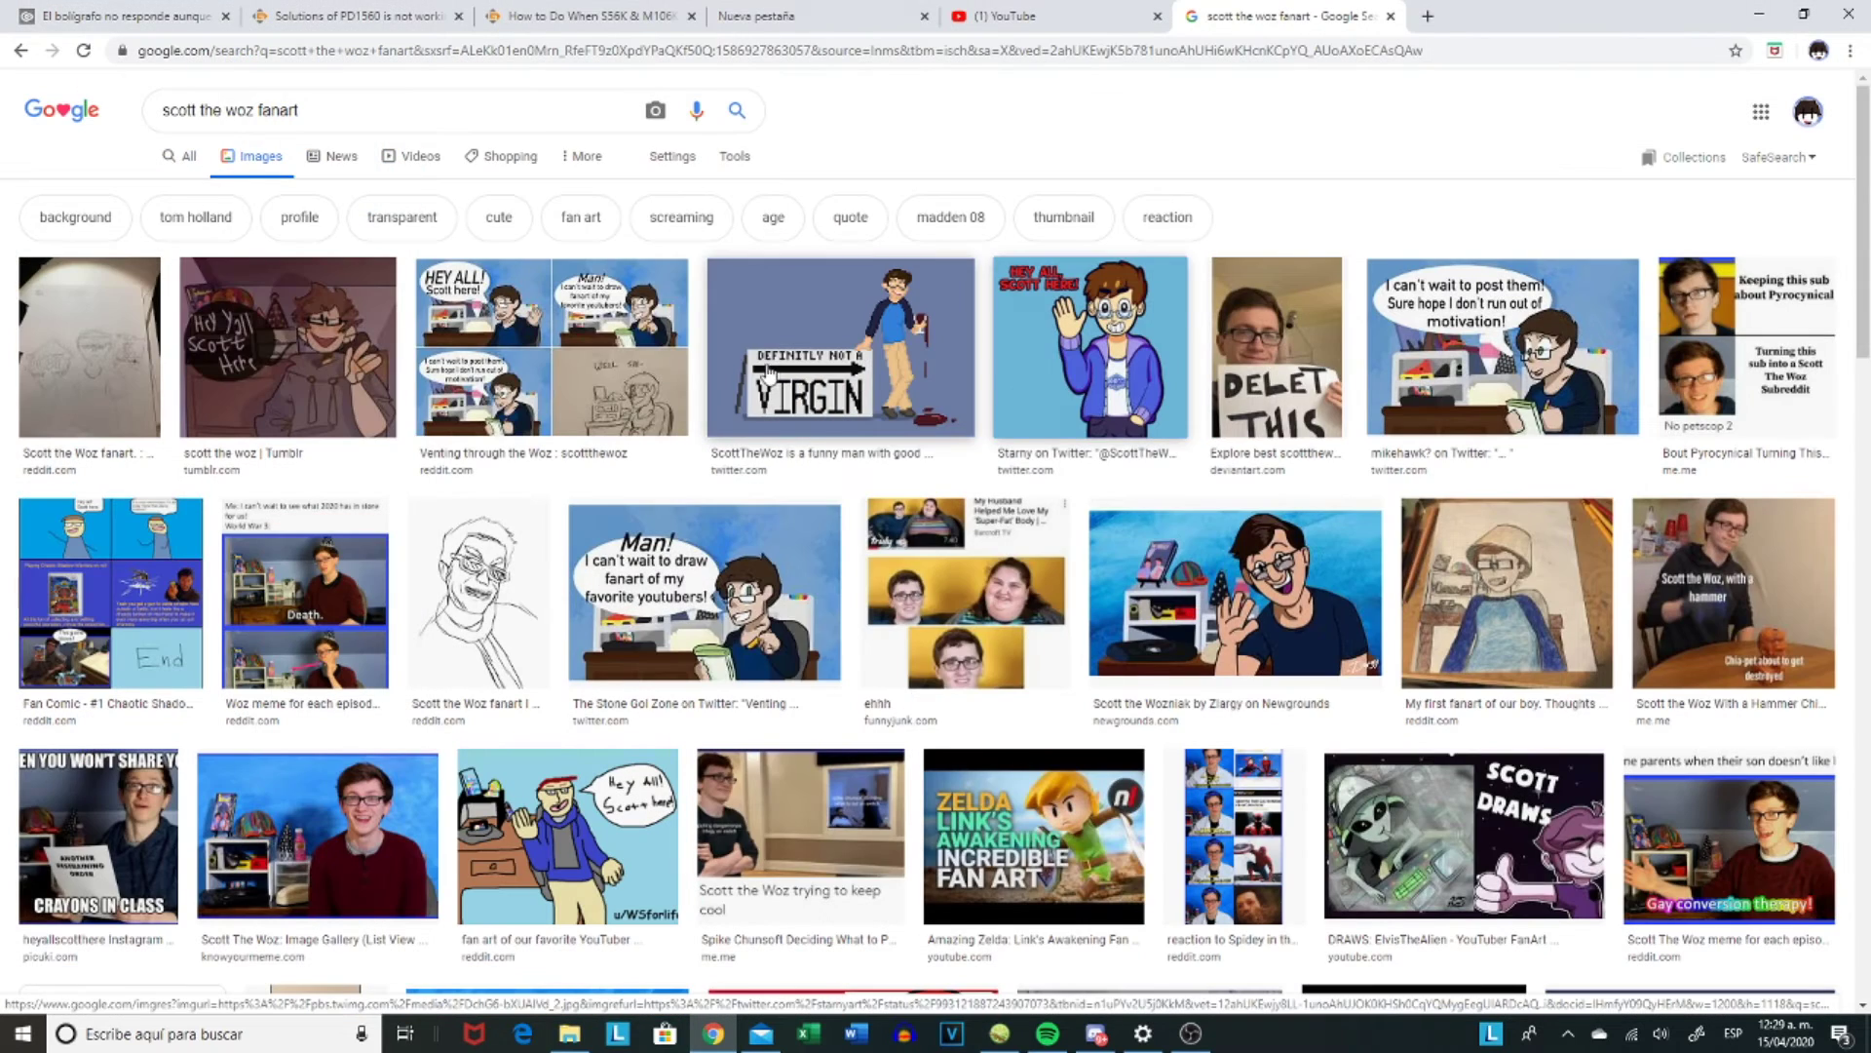
right_click(764, 367)
click(1014, 592)
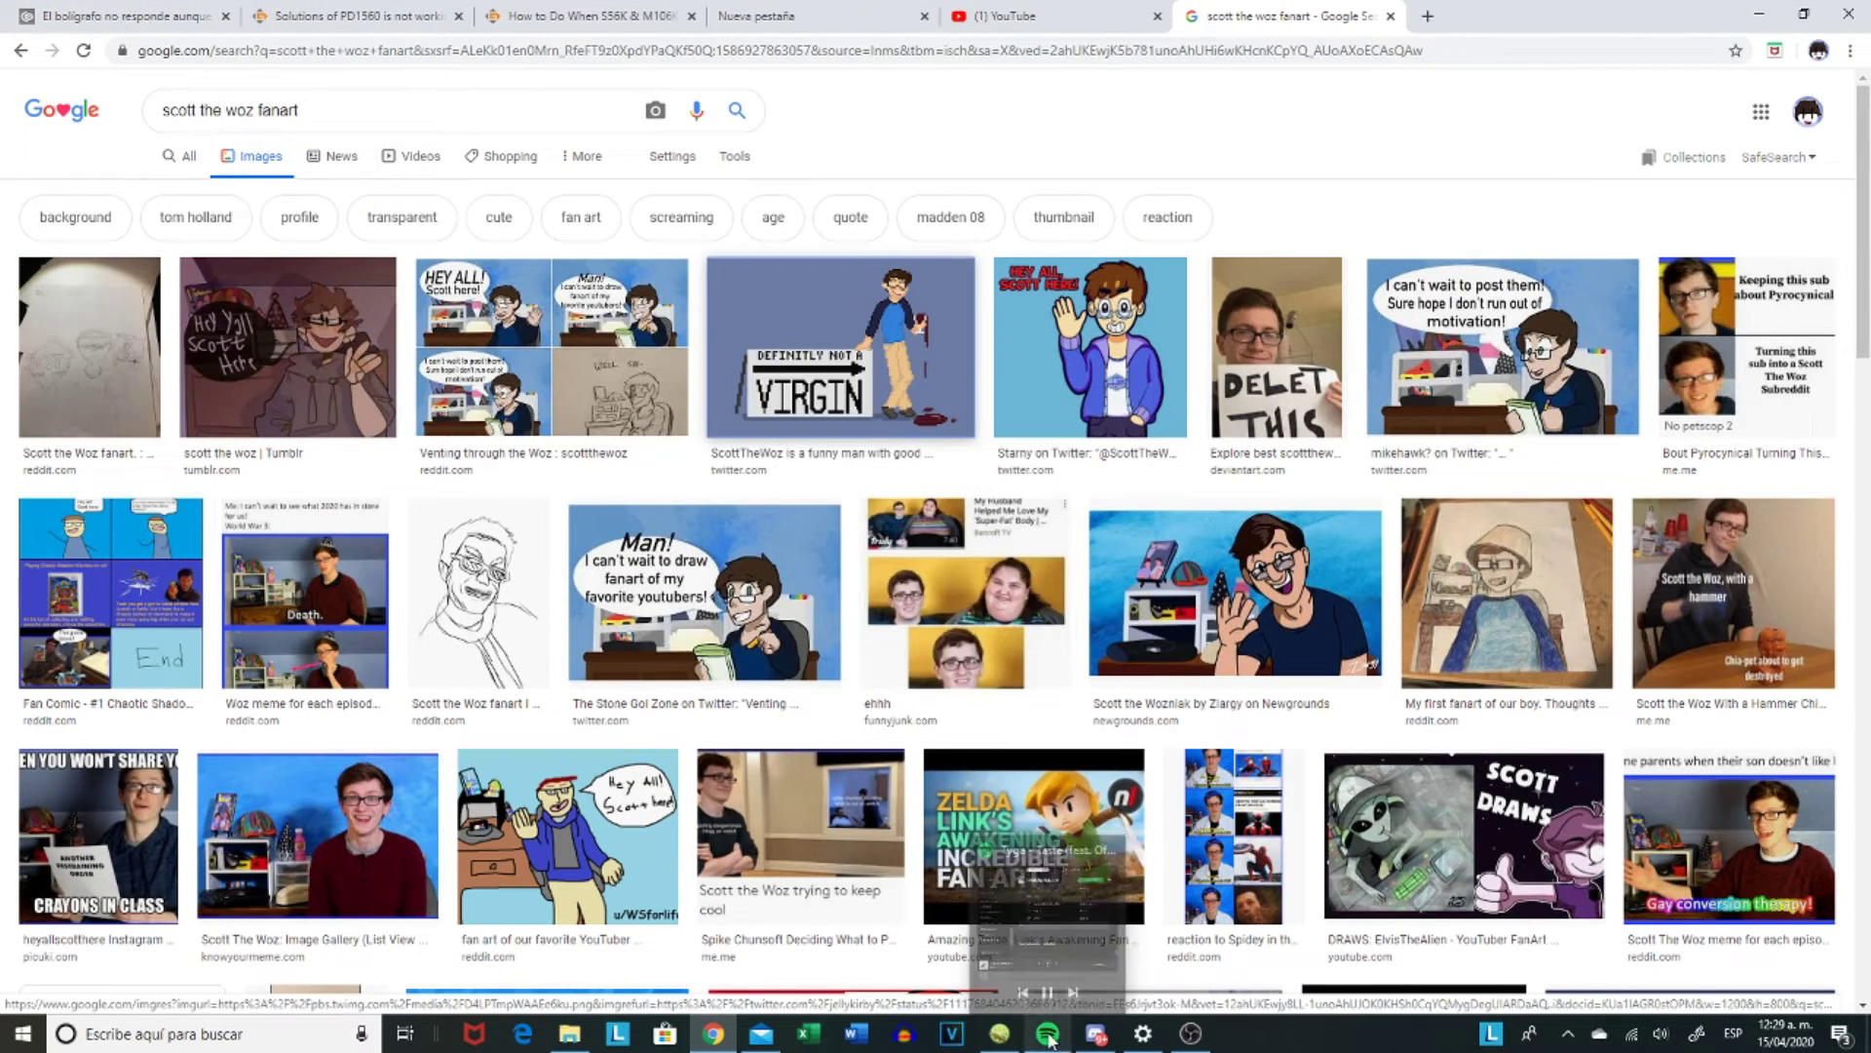
click(999, 1034)
key(ctrl+v)
- Fill the shirt's front panel with bright blue sampled from the pasted reference
key(alt)
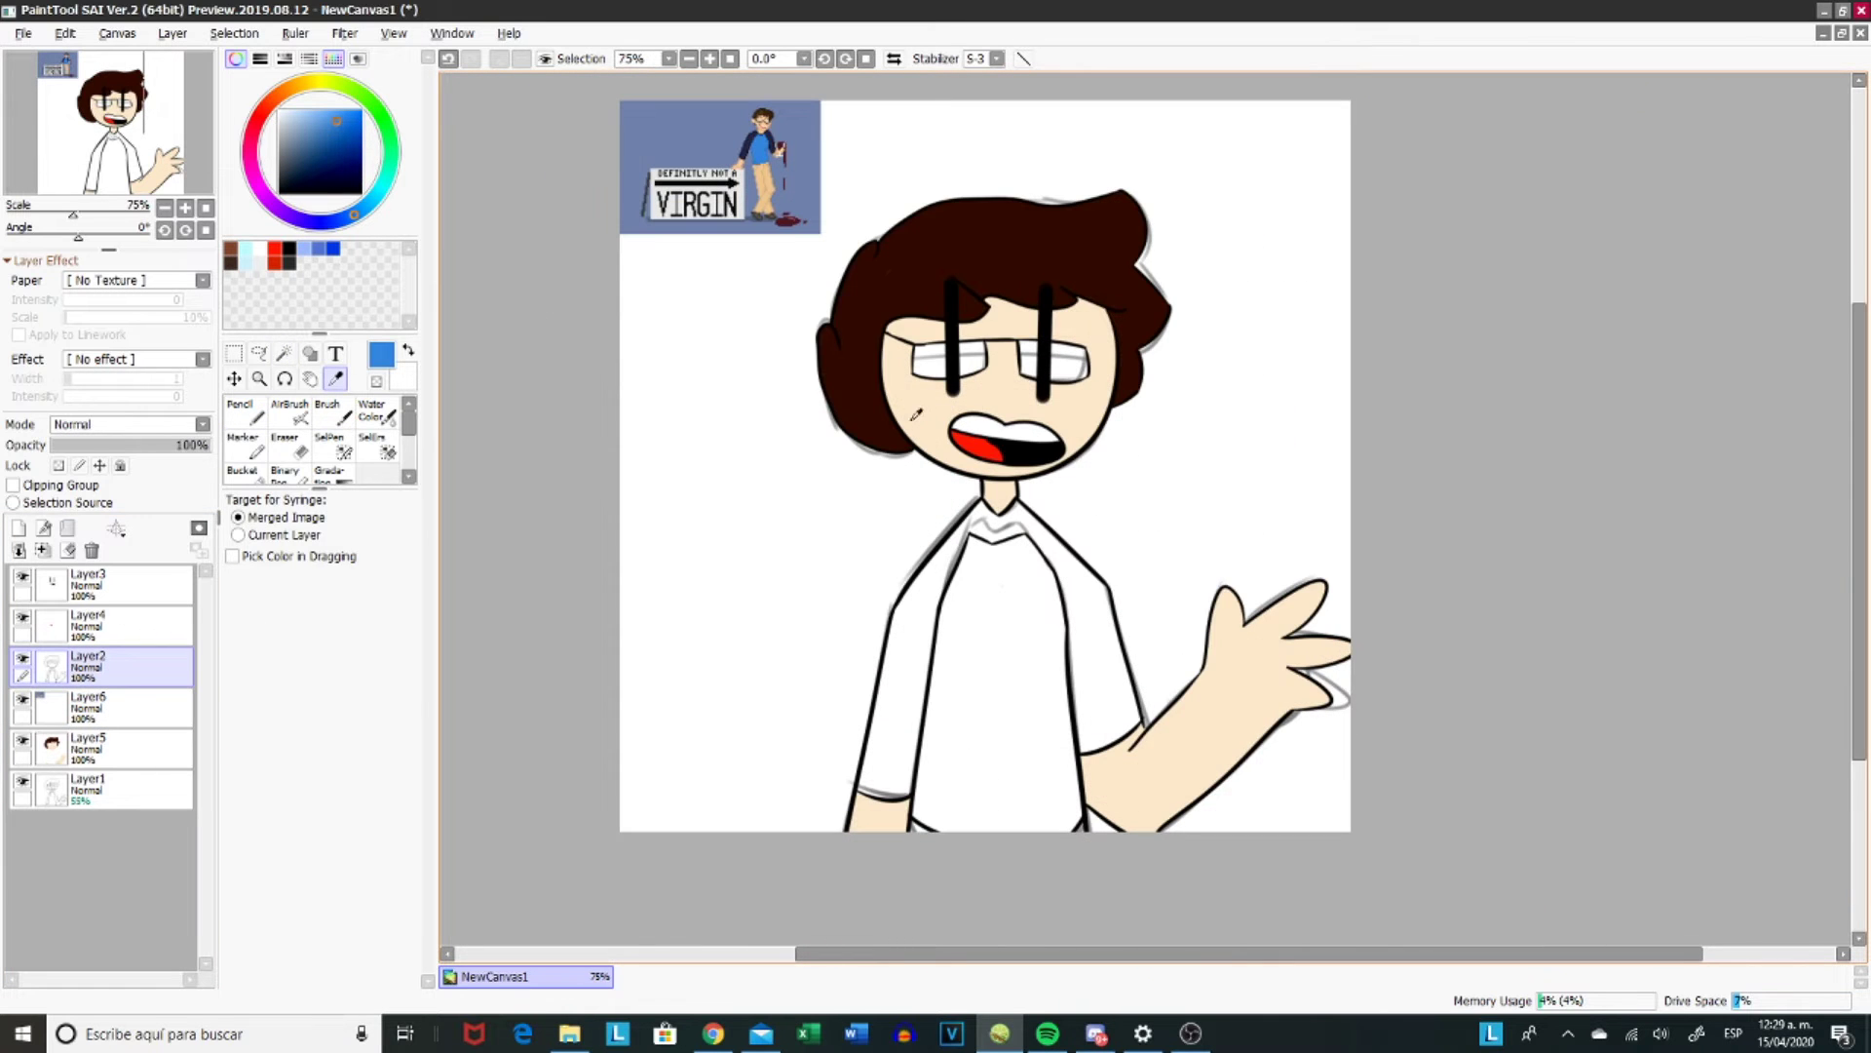
click(242, 470)
click(994, 682)
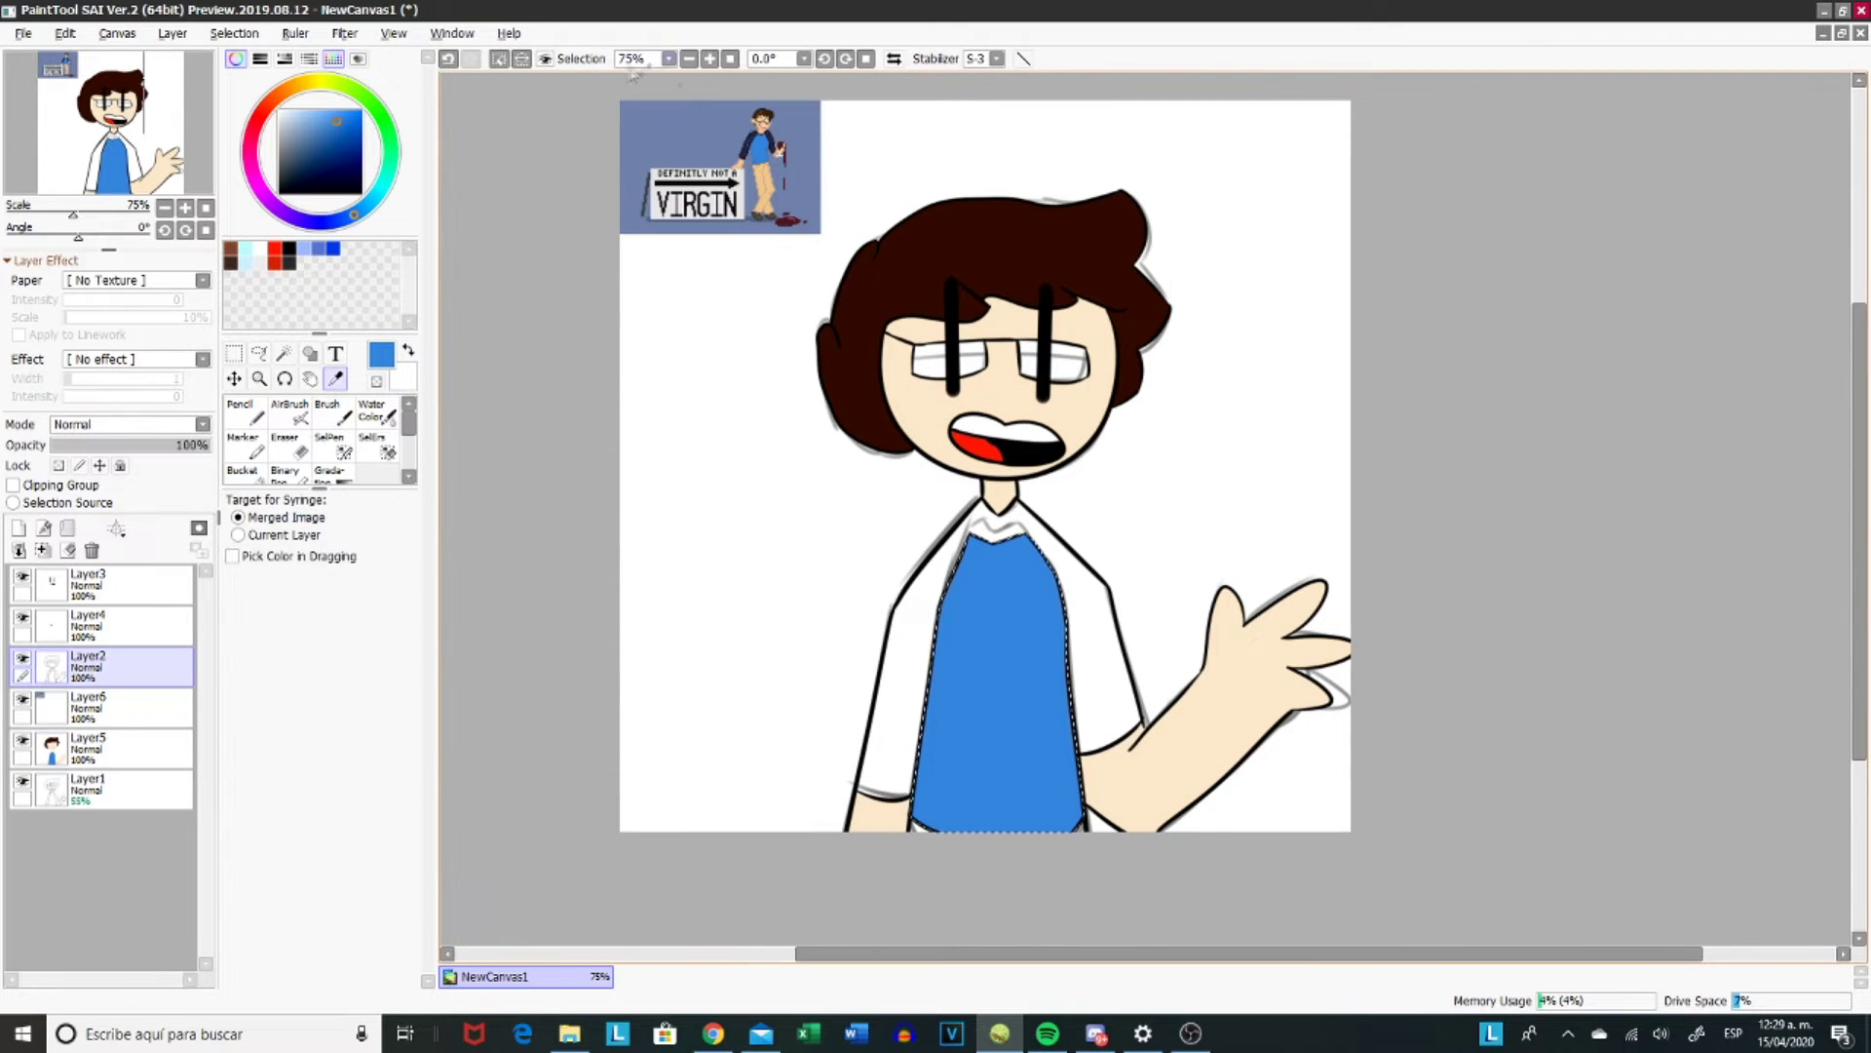
- Fill the shirt's sleeves and collar with dark navy sampled from the reference, and delete the reference layer
alt+click(808, 210)
click(974, 604)
key(ctrl+z)
click(87, 746)
click(917, 643)
click(88, 699)
click(91, 550)
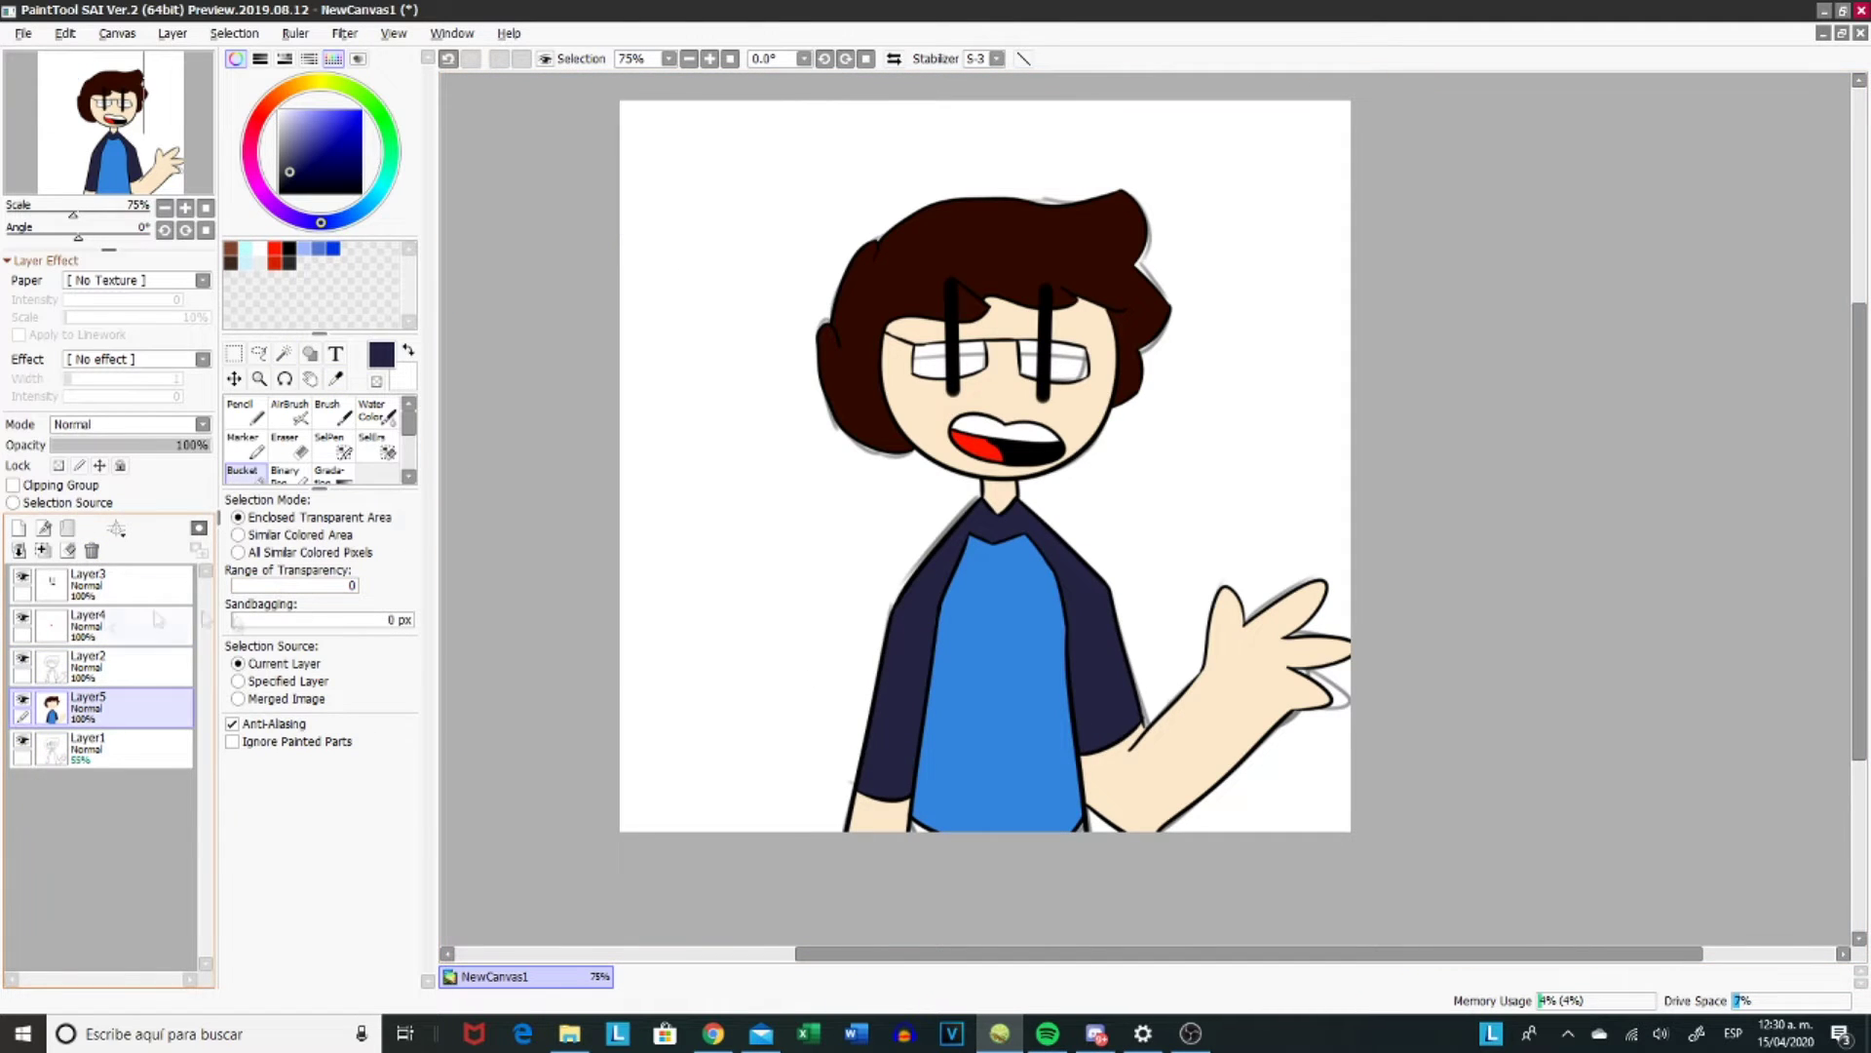
- Colour the small gaps beneath the shirt's hem dark grey with the Pencil
click(241, 409)
click(281, 181)
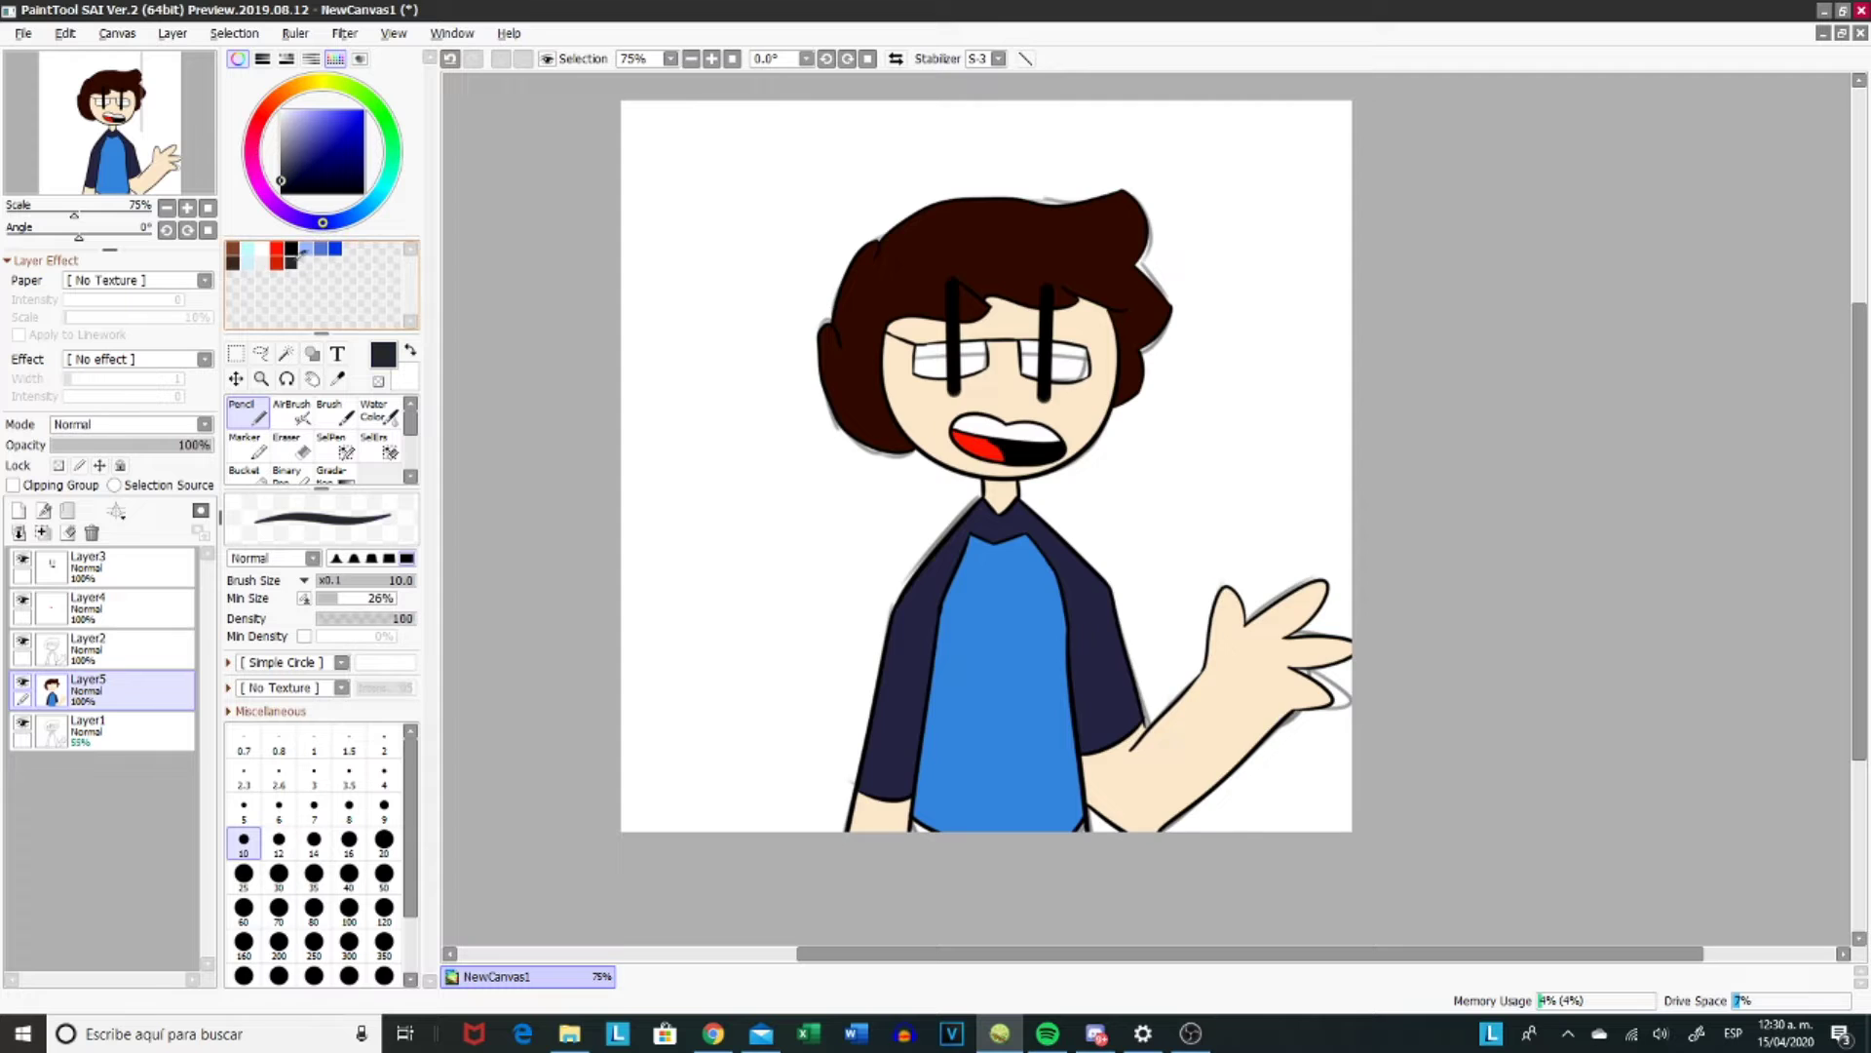
scroll(895, 814, up, 6)
scroll(895, 814, down, 5)
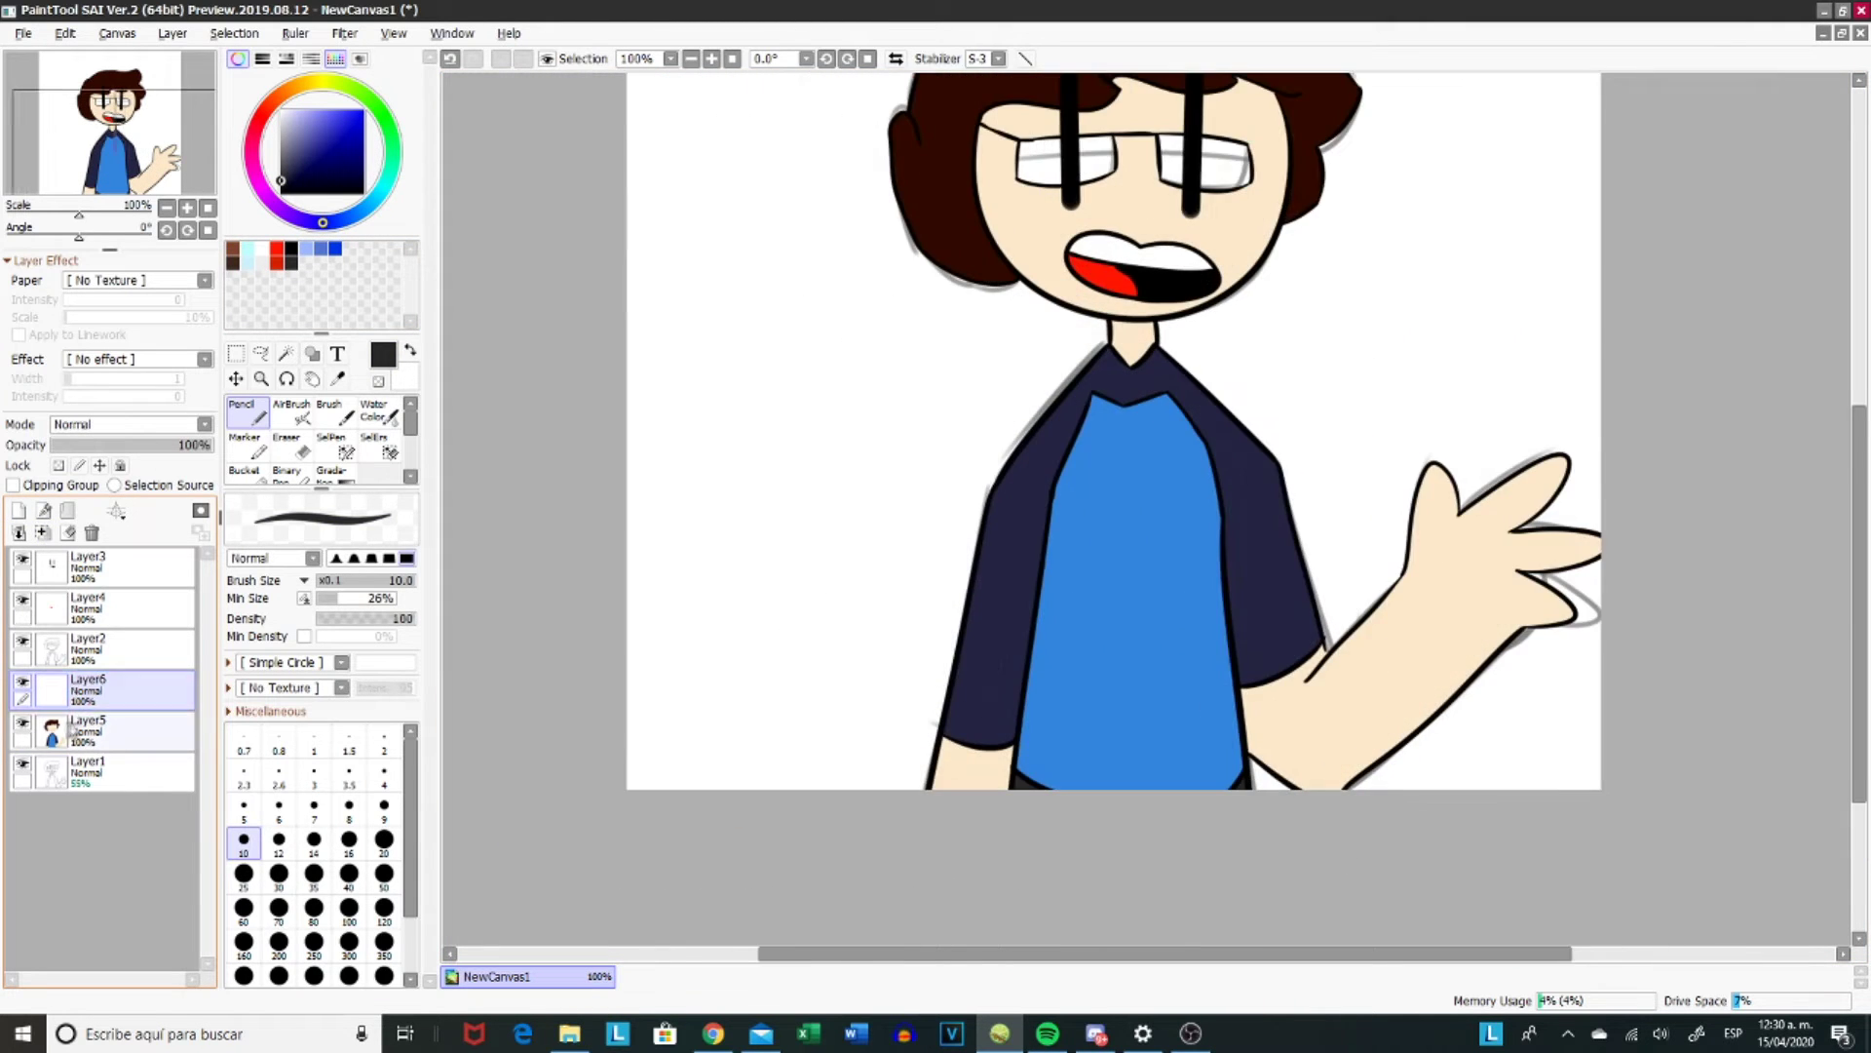
- Set the new empty layer to Shade mode at 28% opacity and choose deep blue as the shadow colour
click(126, 424)
click(73, 532)
click(334, 248)
drag(205, 444, 96, 444)
- Fill both glasses lenses with light blue on the colour layer using the Bucket and clear the selection
click(87, 646)
click(307, 248)
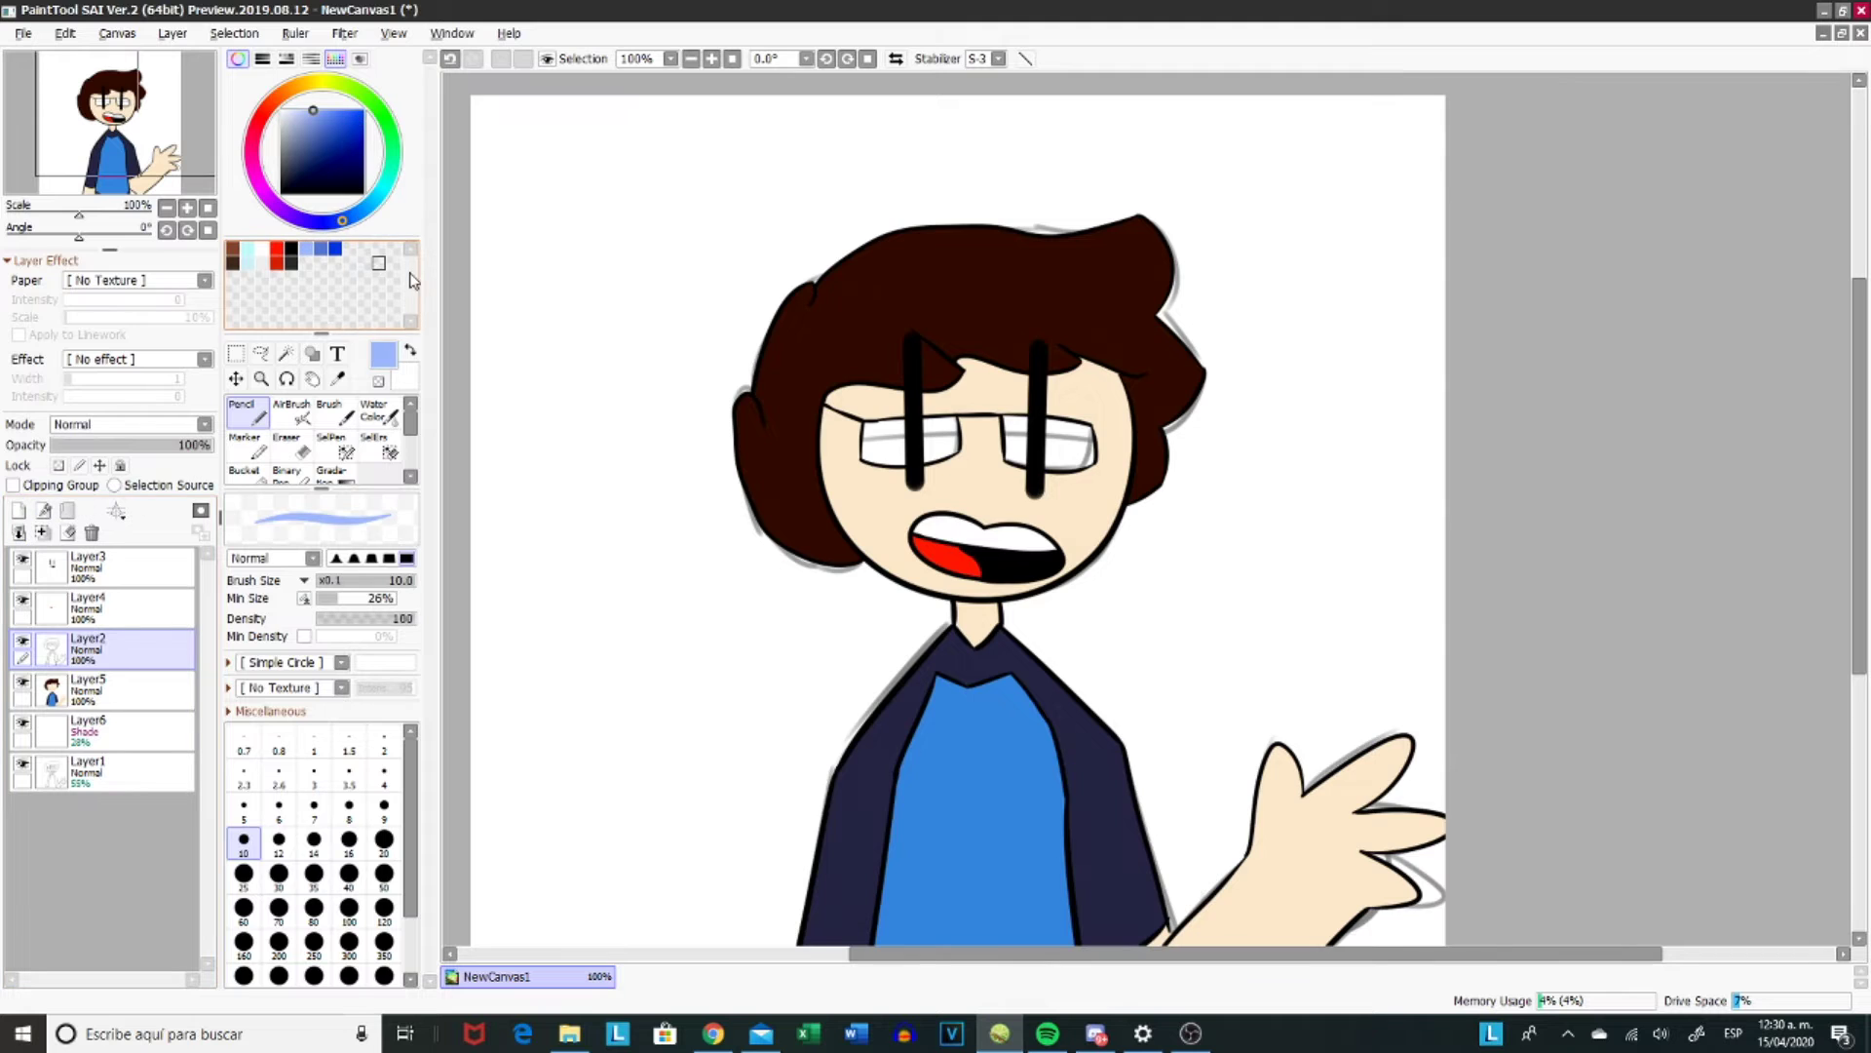
key(ctrl+z)
key(b)
click(146, 687)
click(243, 470)
key(ctrl+d)
drag(98, 568, 94, 643)
key(ctrl+z)
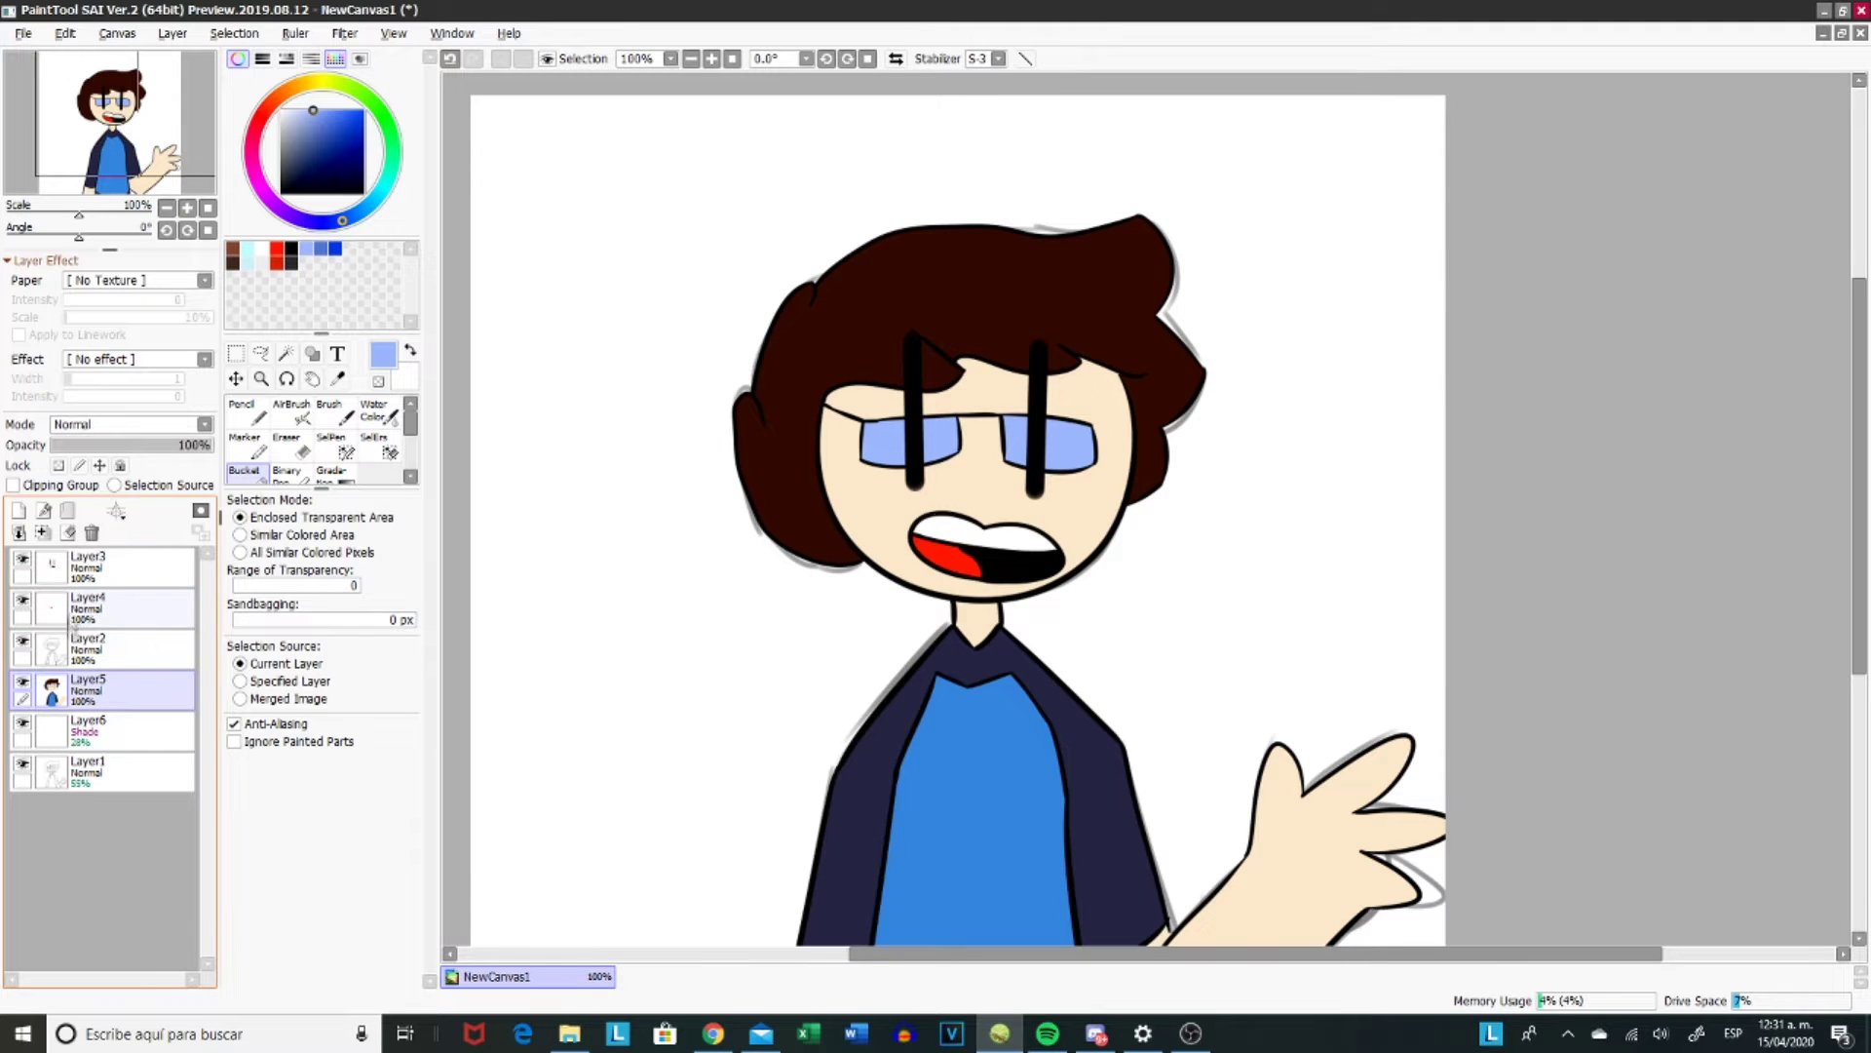
key(Page_Down)
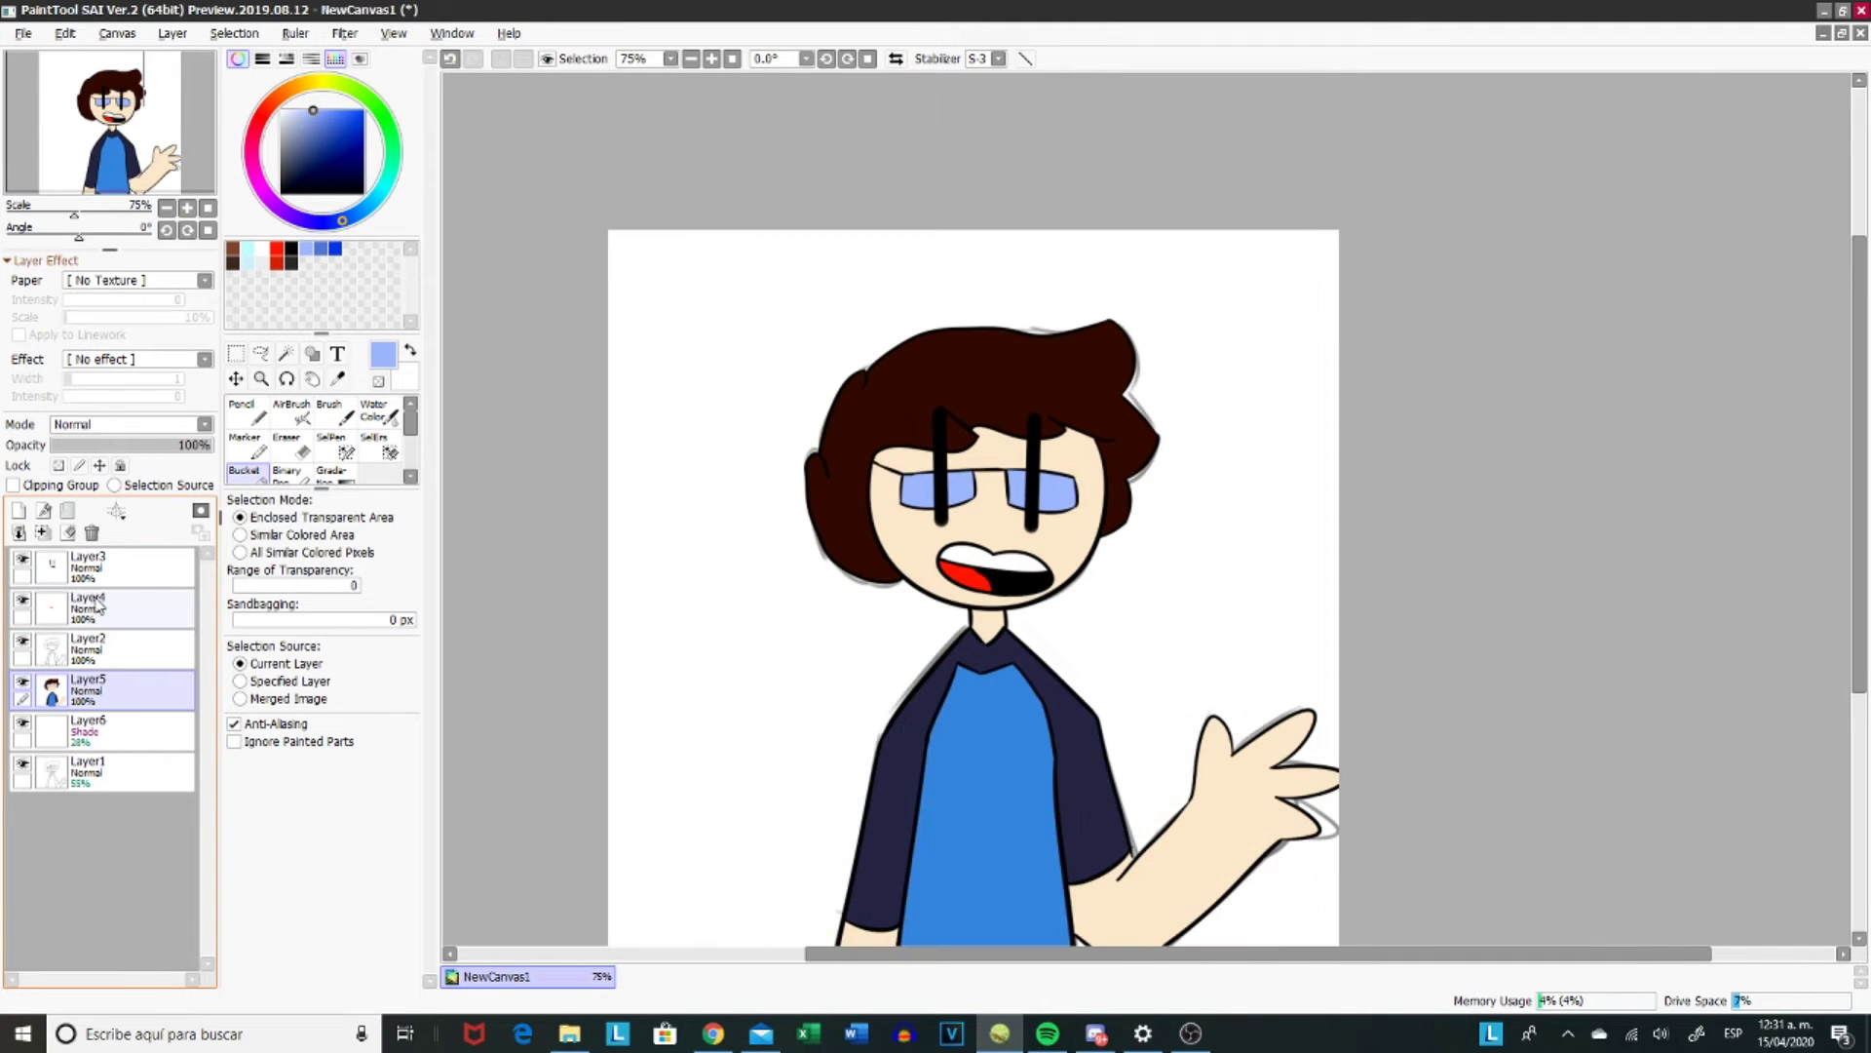
- Place the Shade layer above the colours, draw a curved shadow edge down the hair and fill its outer side with deep blue
click(115, 733)
key(n)
scroll(1051, 469, up, 3)
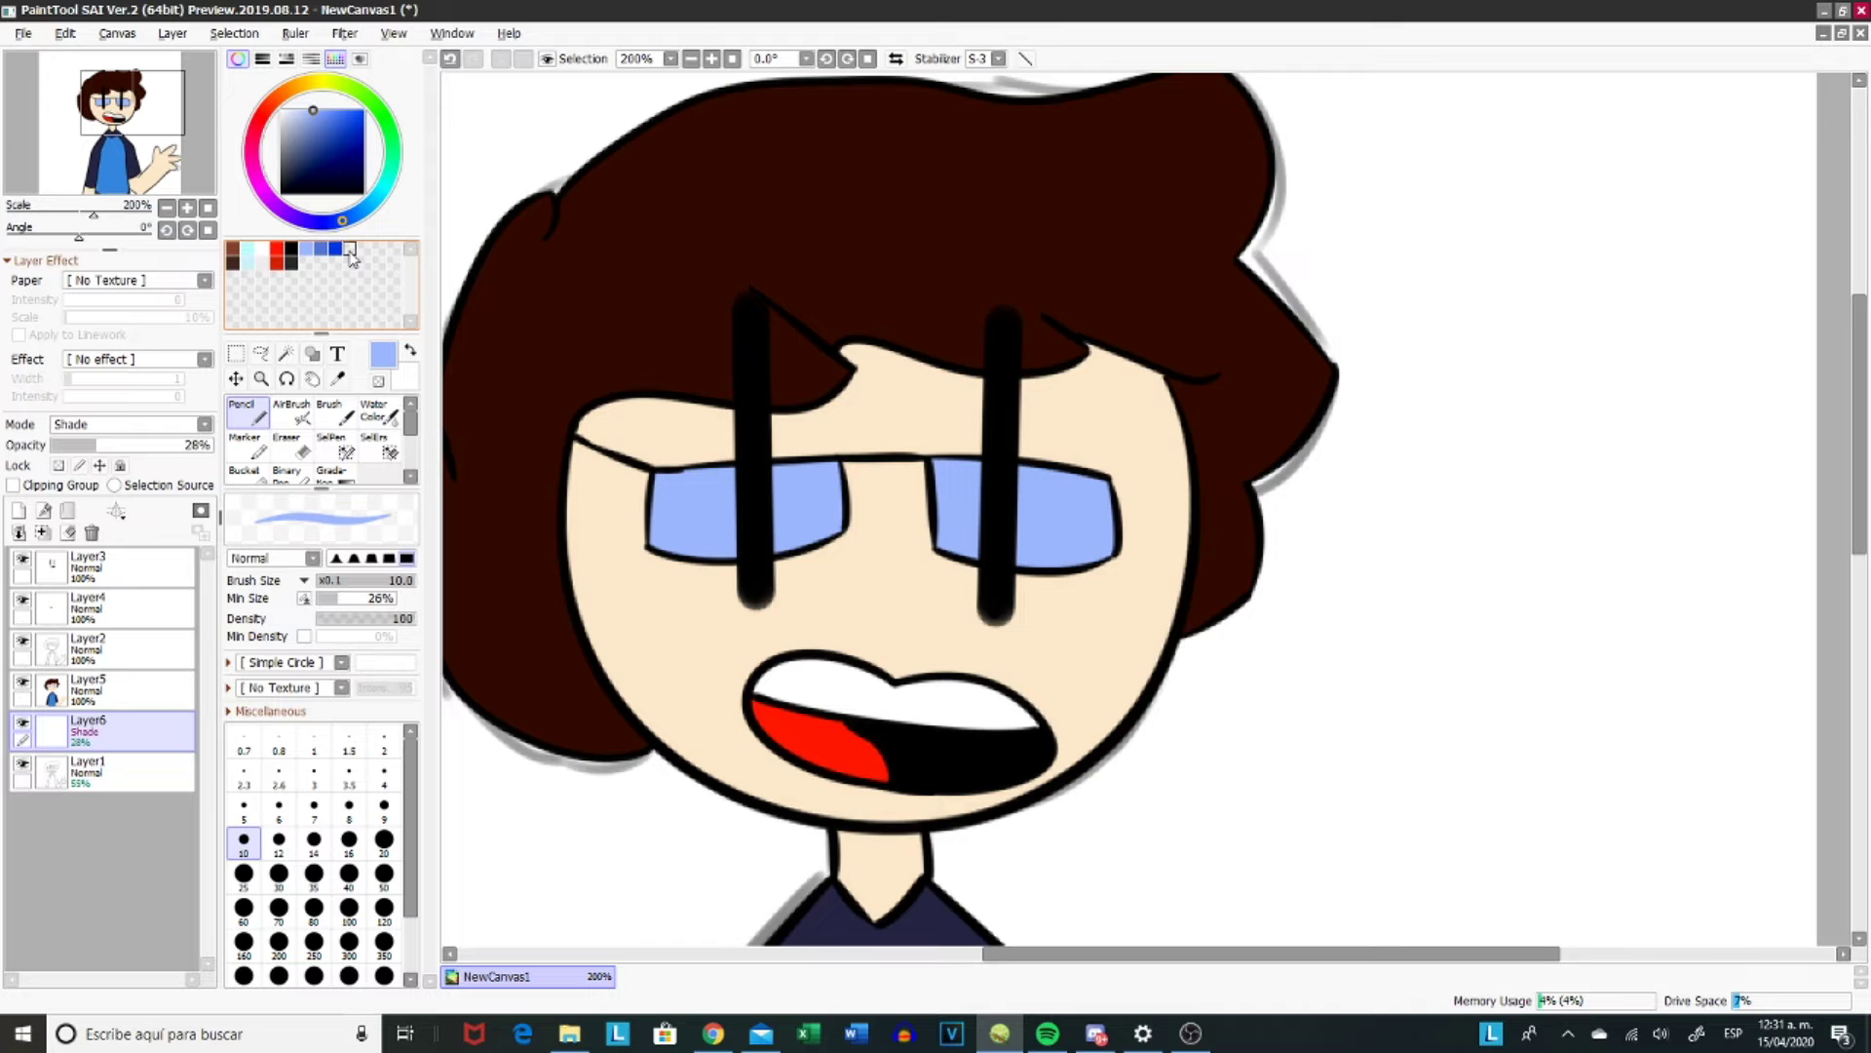
drag(598, 370, 661, 527)
drag(749, 271, 743, 532)
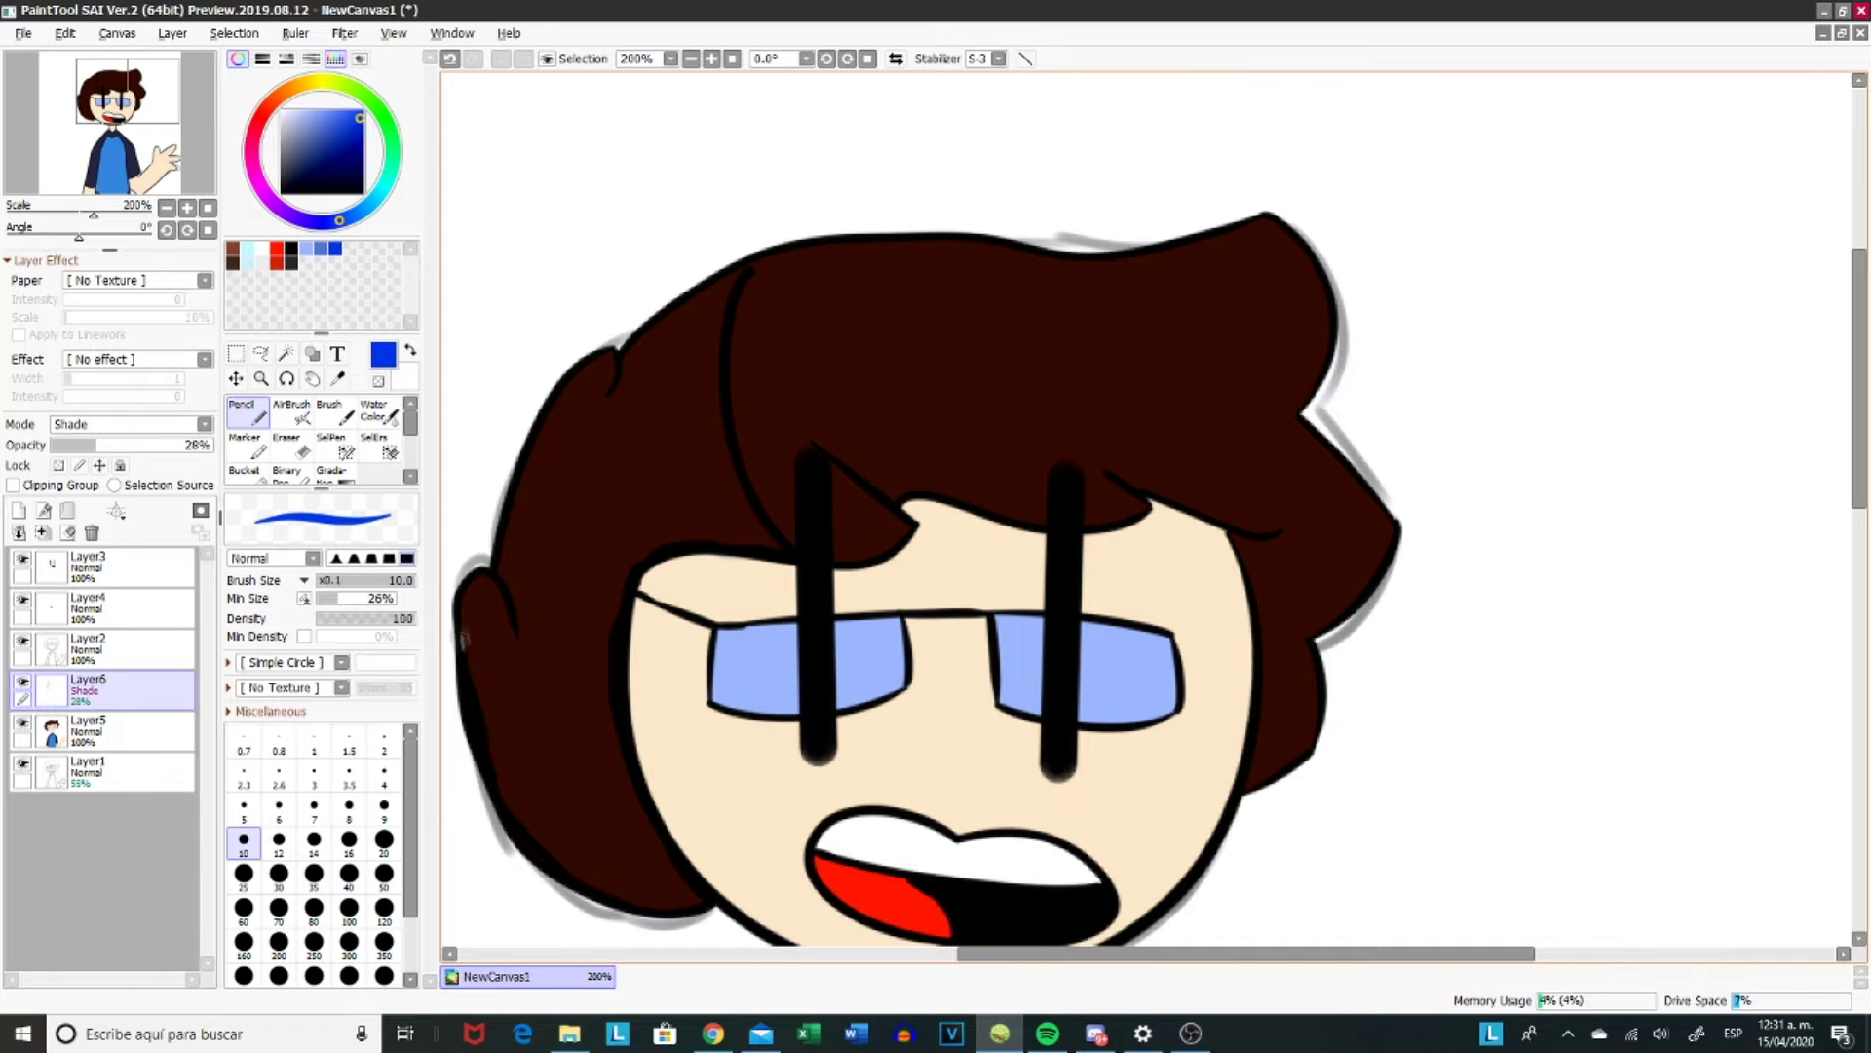
key(g)
click(618, 441)
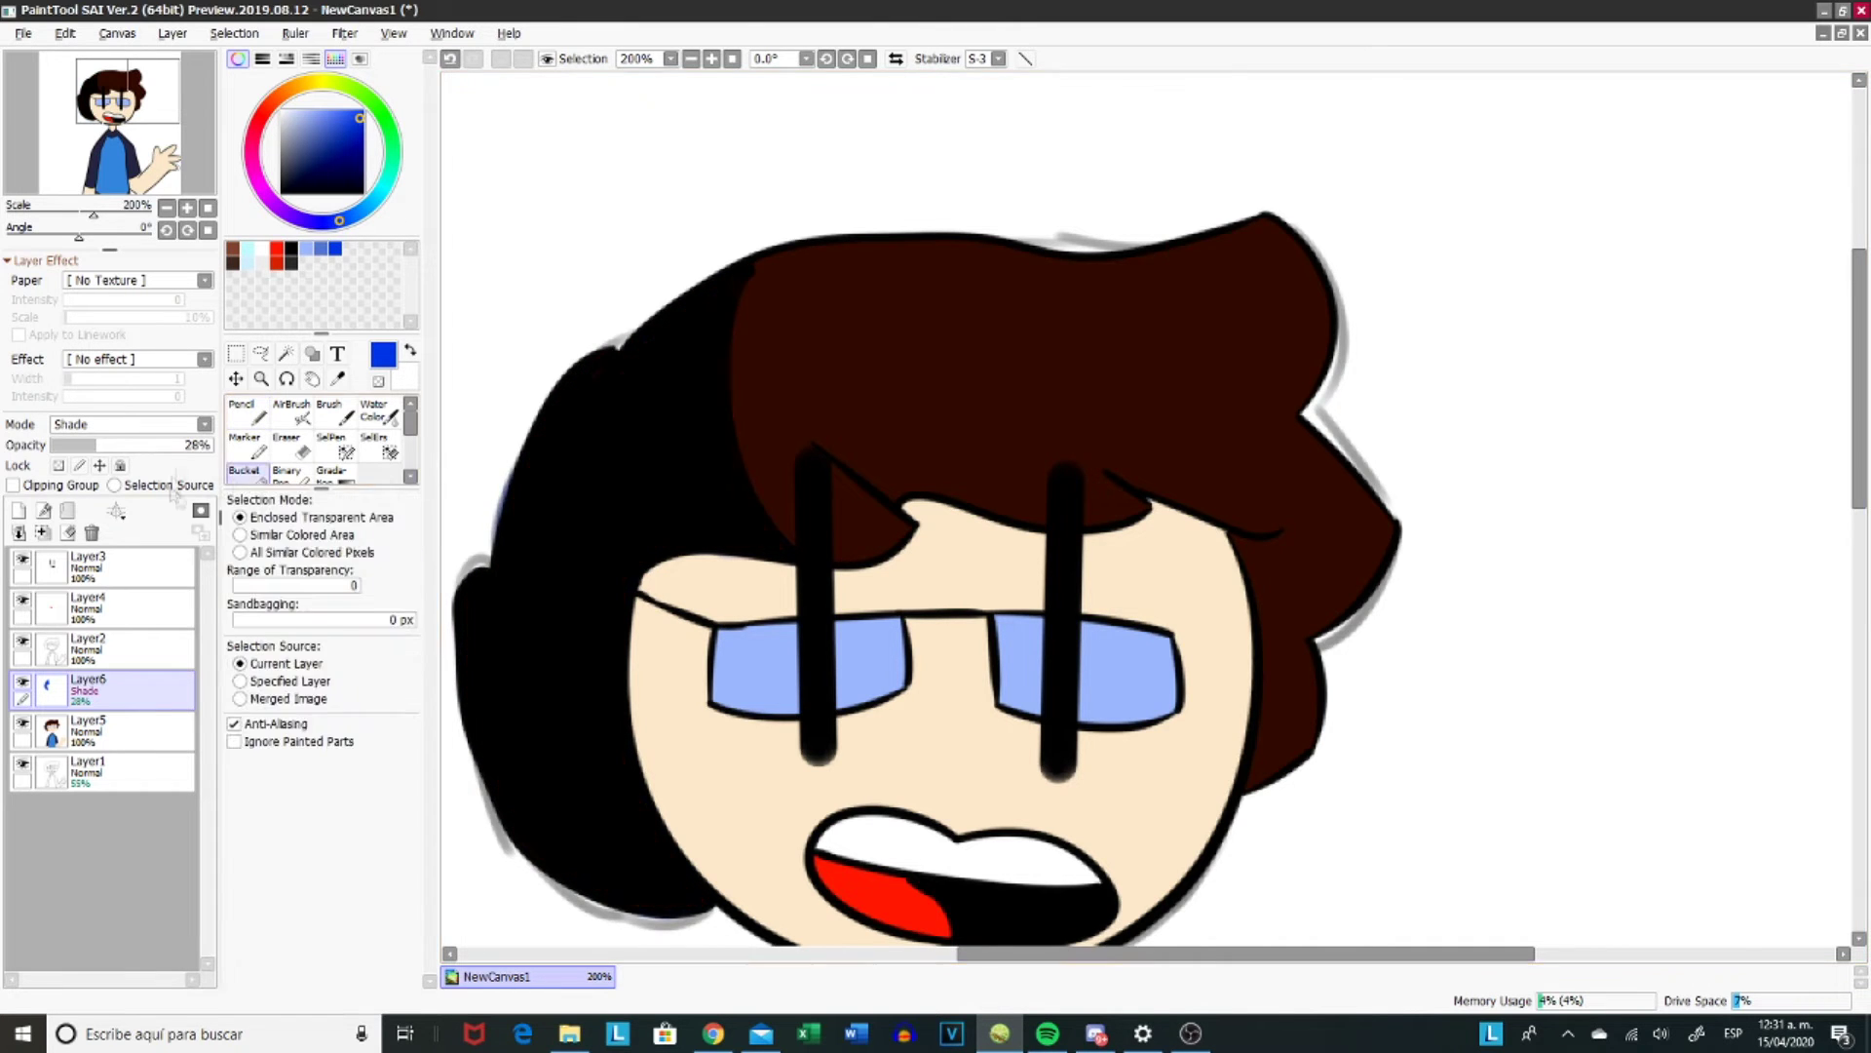
- Shade the strip of face beside the shadowed hair with deep blue and lower the Shade layer's opacity to 10%
key(n)
scroll(974, 585, up, 2)
drag(1169, 339, 1130, 848)
key(g)
click(1063, 585)
scroll(1062, 585, down, 2)
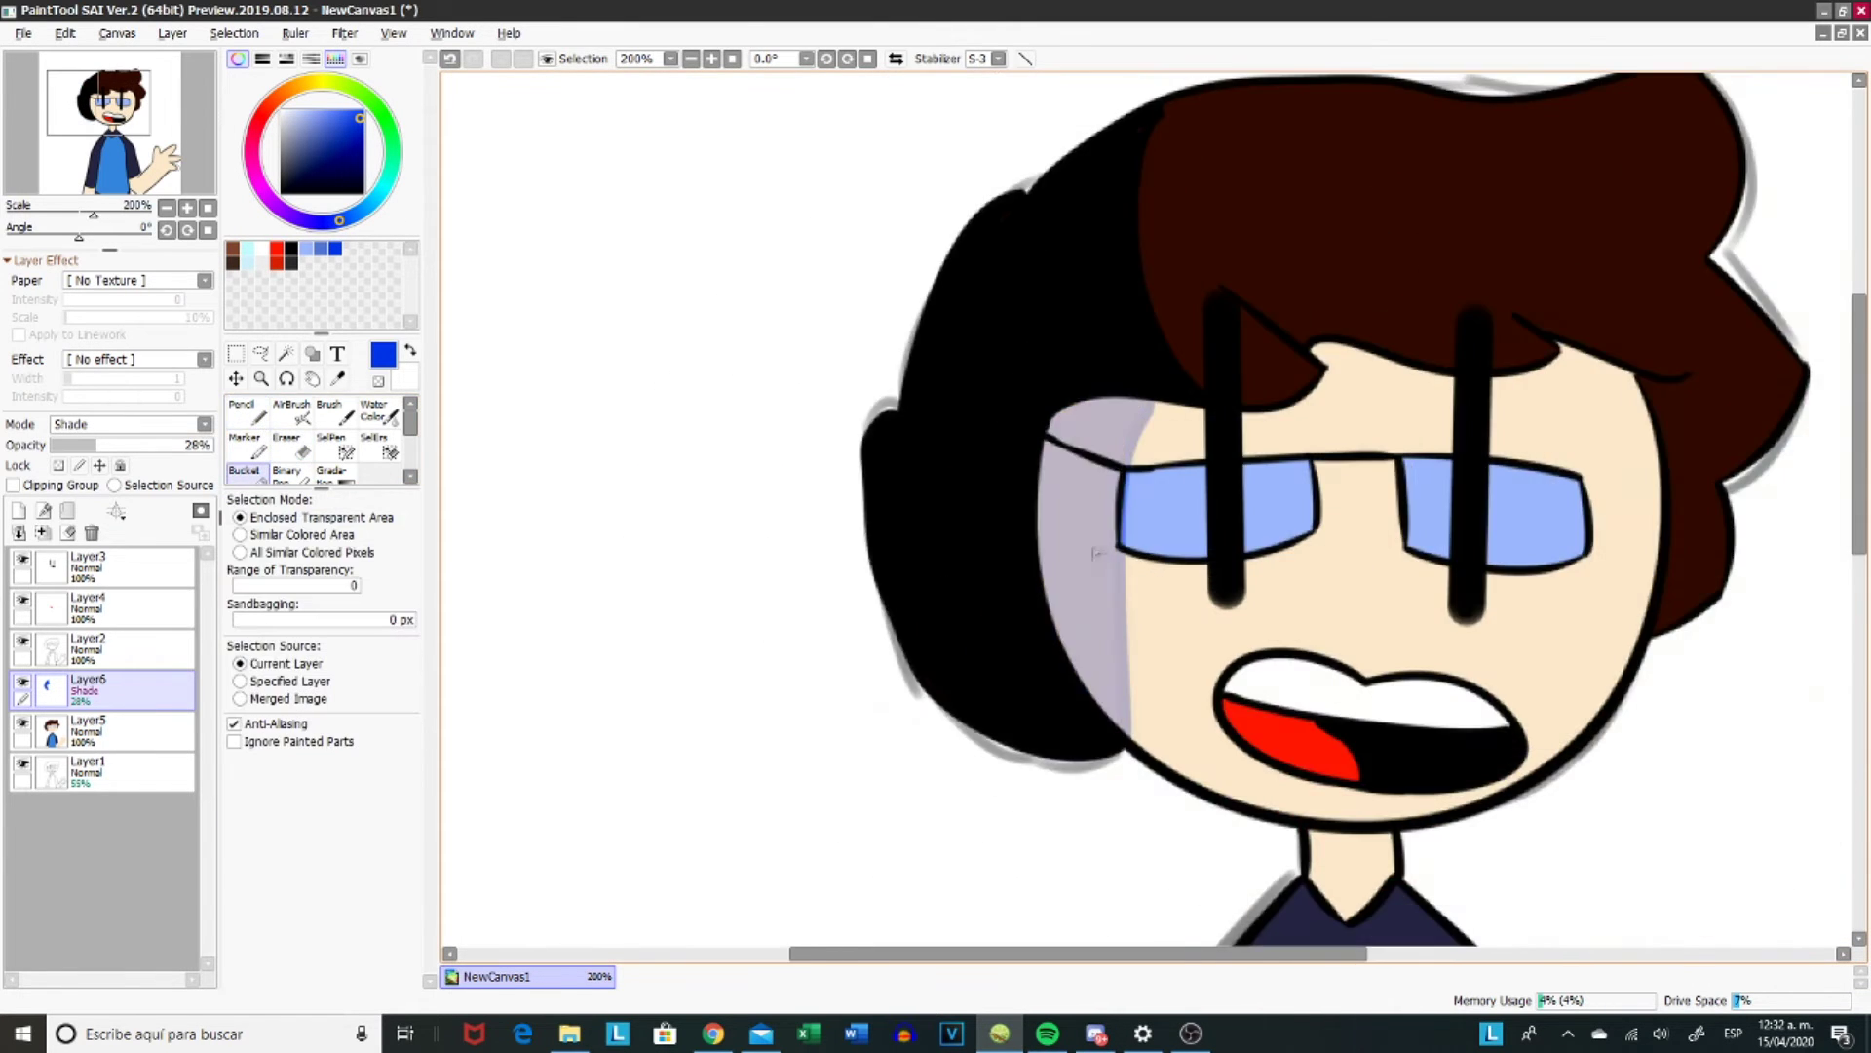
click(66, 445)
scroll(872, 491, down, 2)
- Paint a shadow on the neck beneath the chin and trim its edges with the Eraser at size 5
key(n)
scroll(872, 491, up, 5)
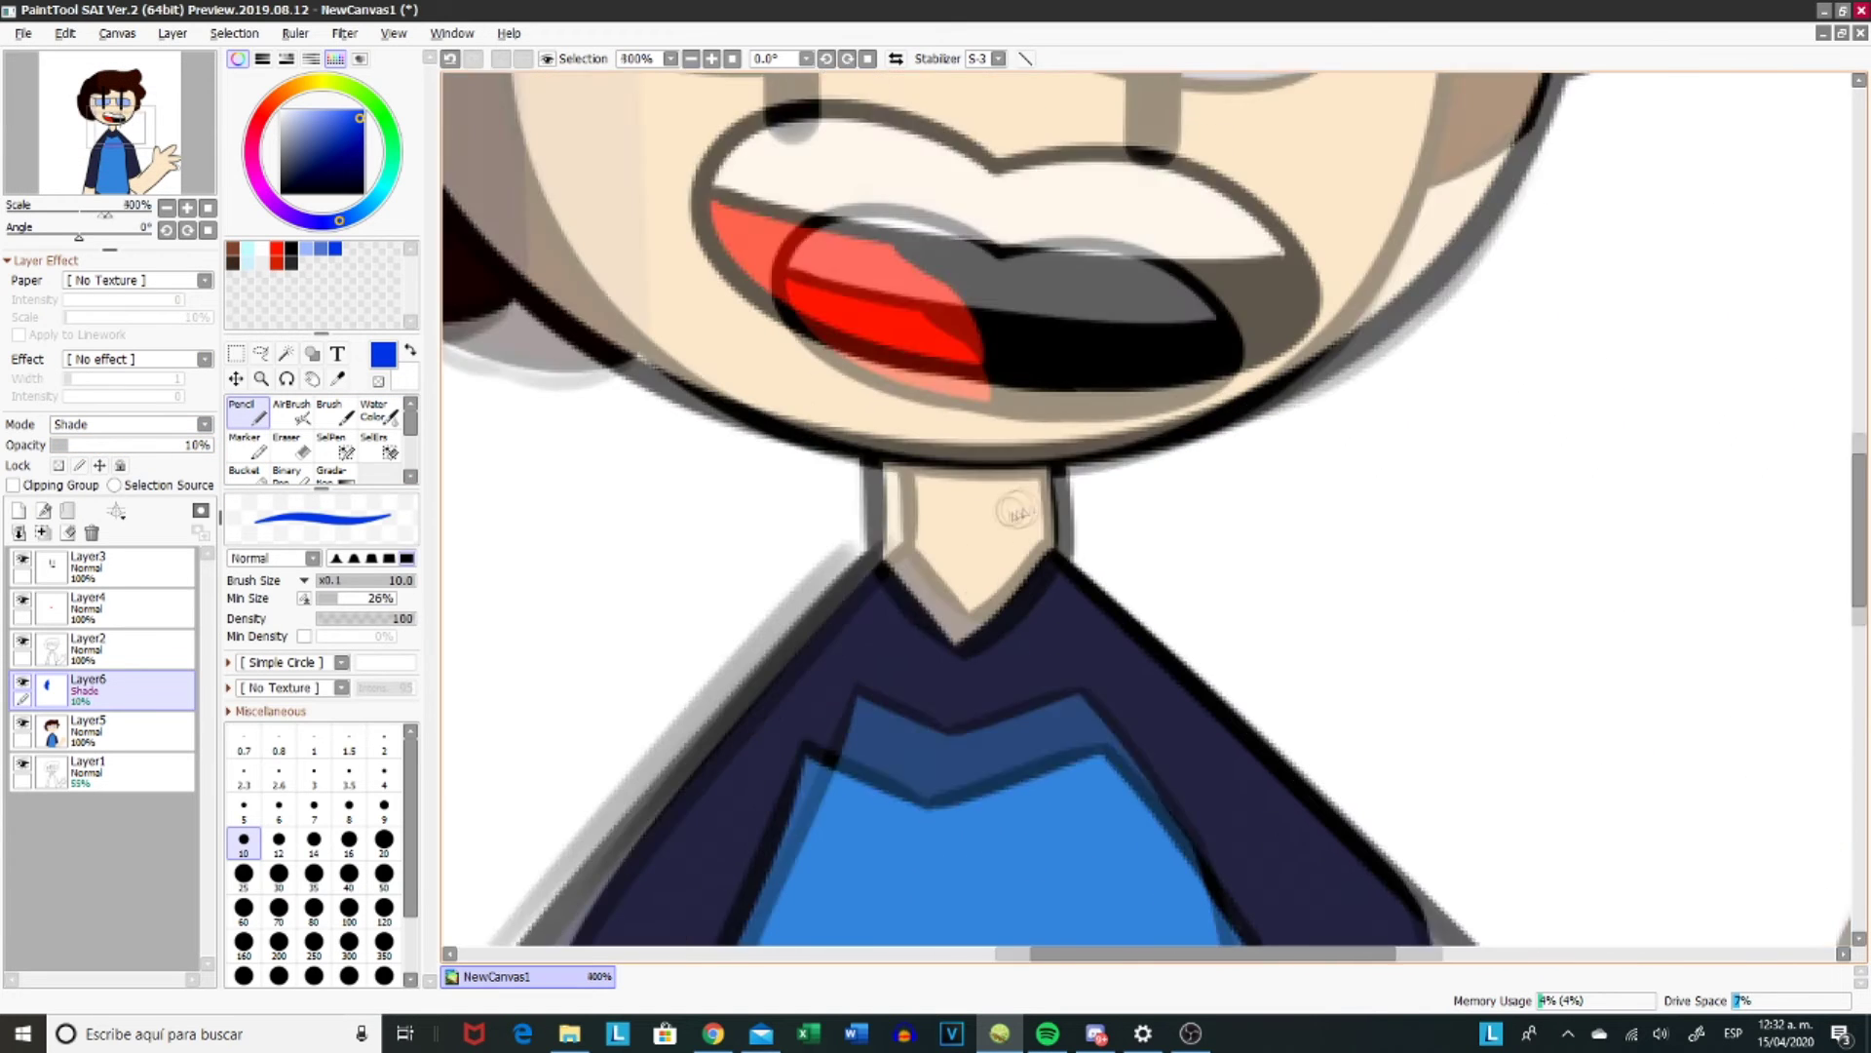
drag(857, 458, 950, 565)
drag(1053, 468, 953, 532)
key(e)
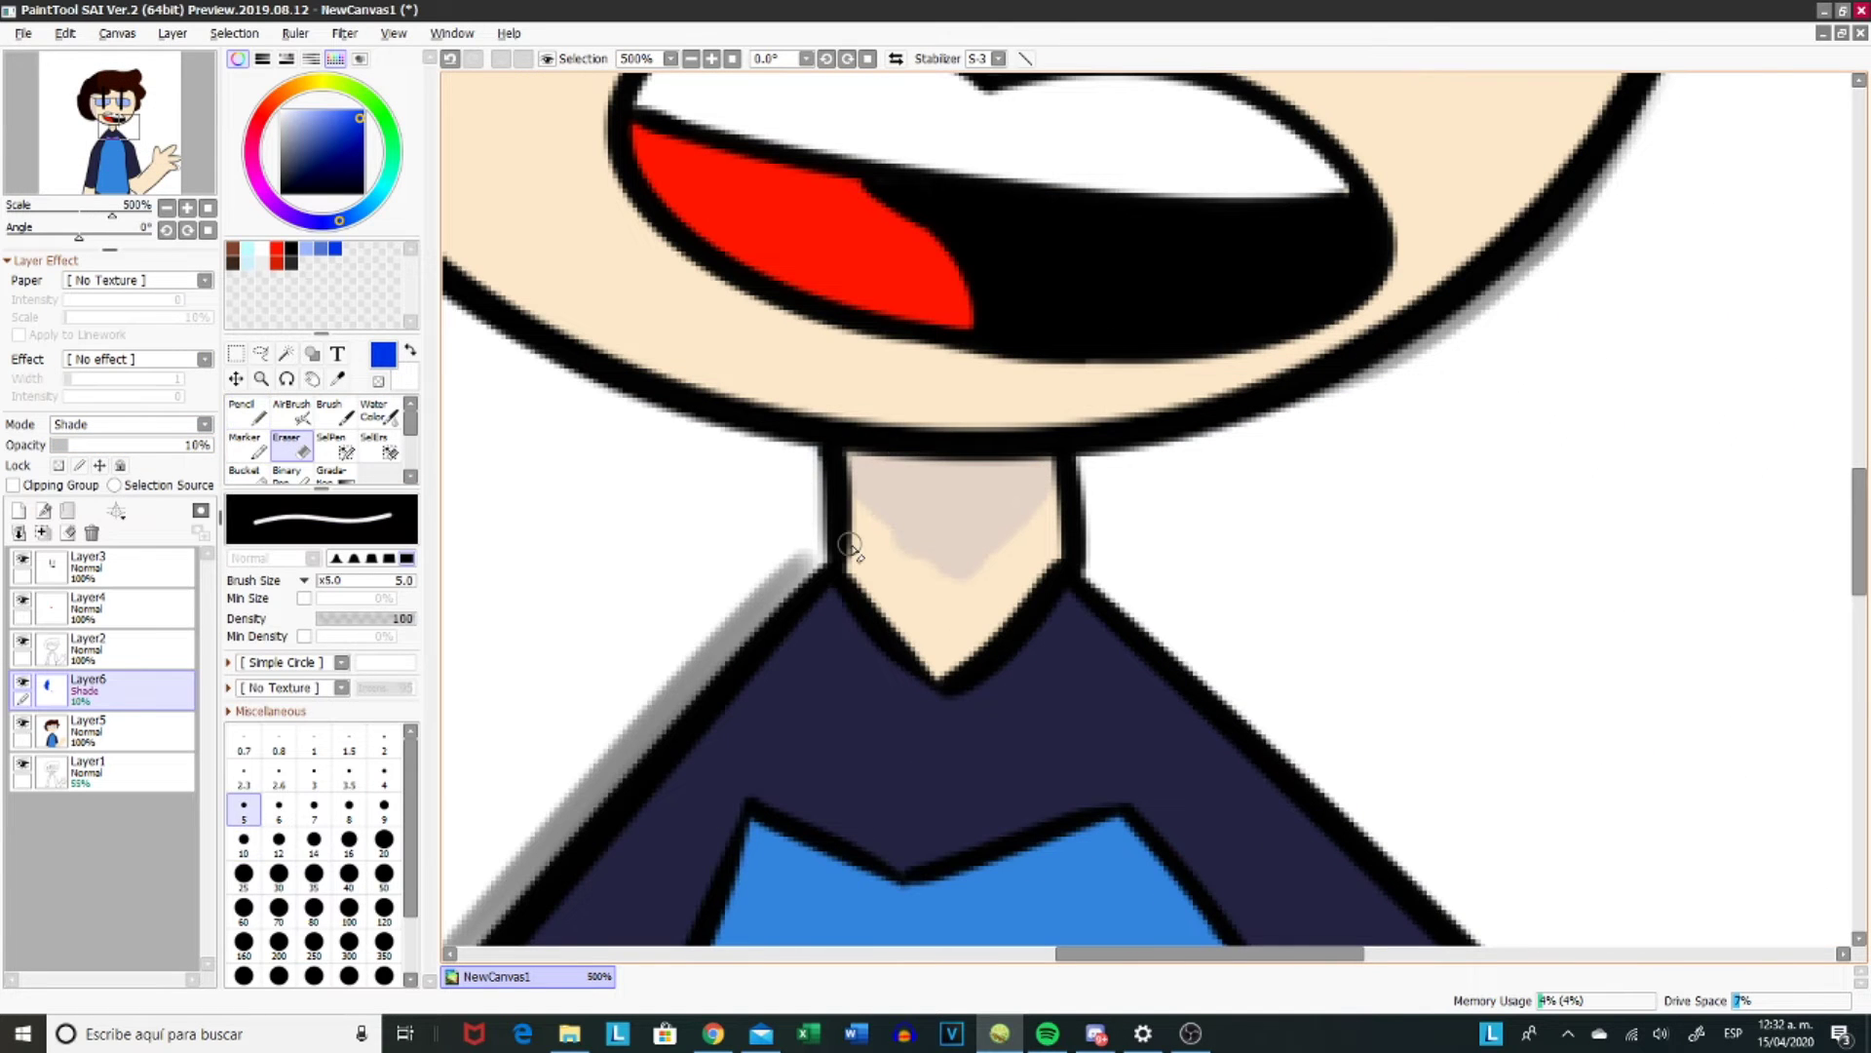
scroll(941, 614, down, 4)
- Draw a diagonal shadow edge down the shirt and shade the torso, sleeve and forearm on the side away from the waving hand
key(n)
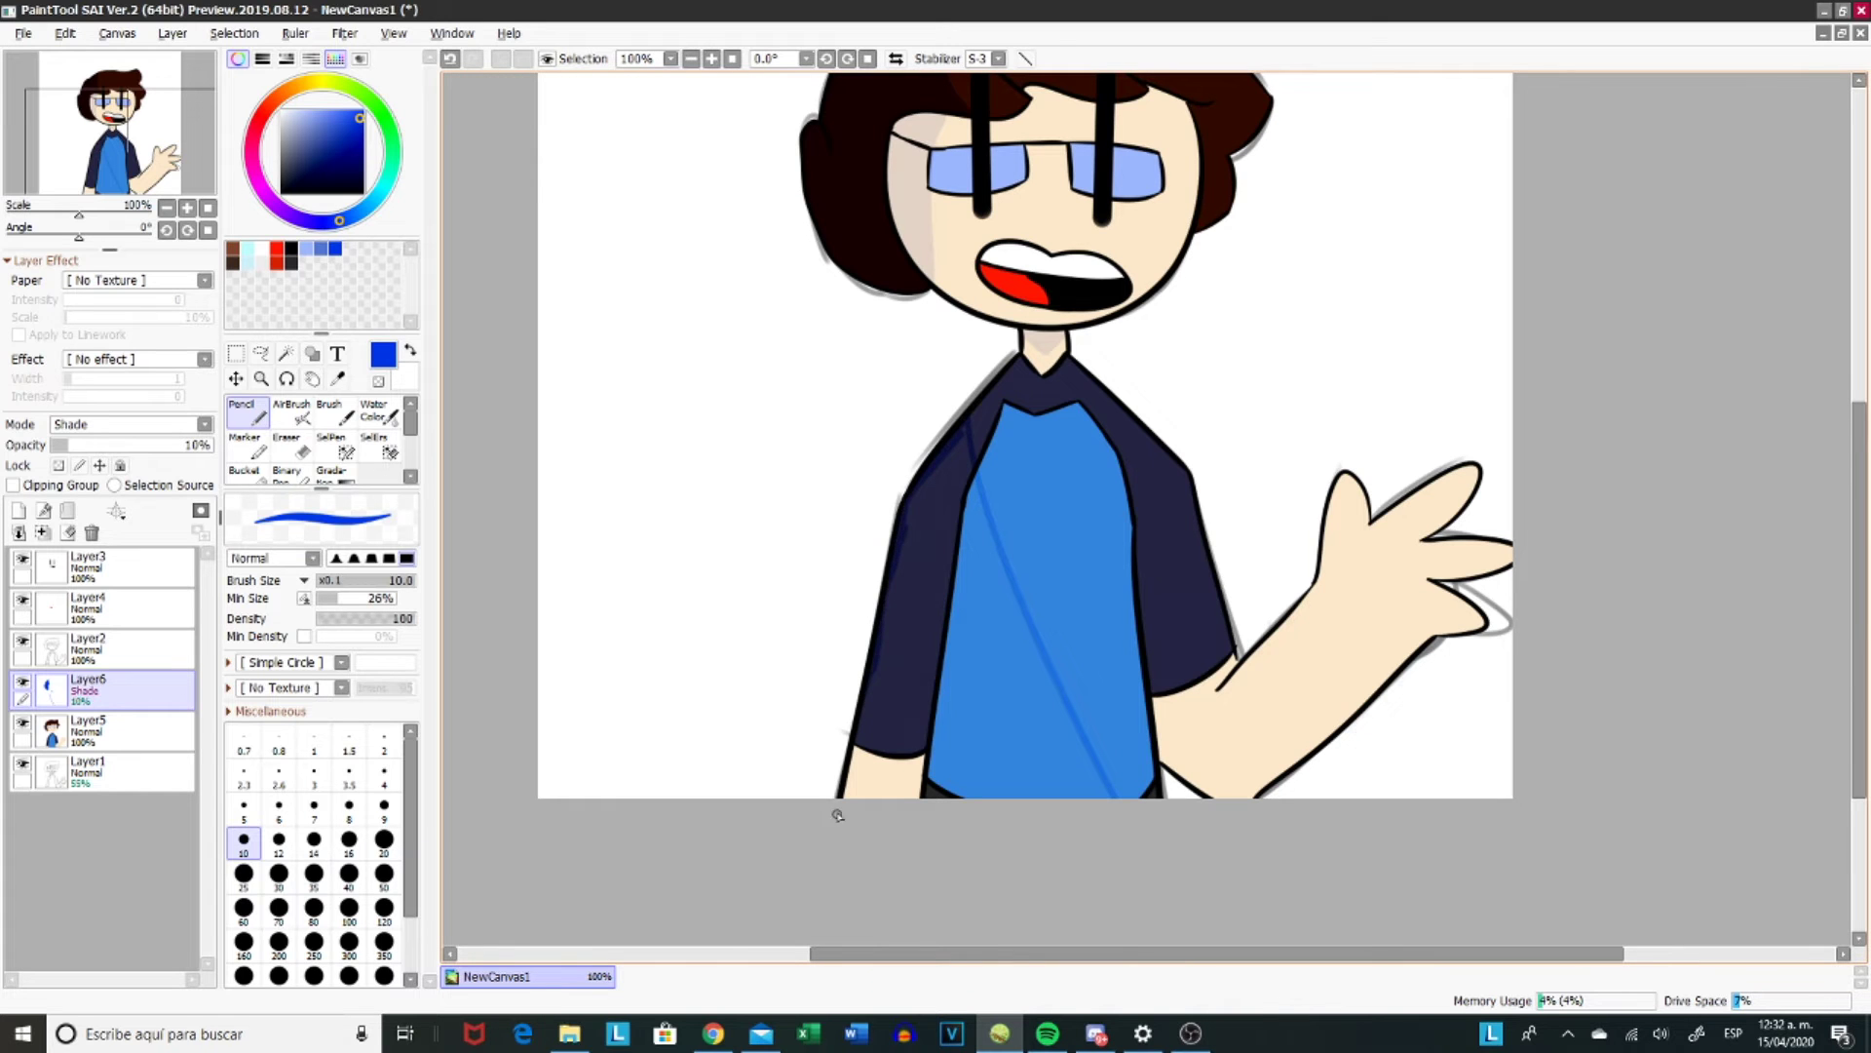
scroll(871, 669, up, 1)
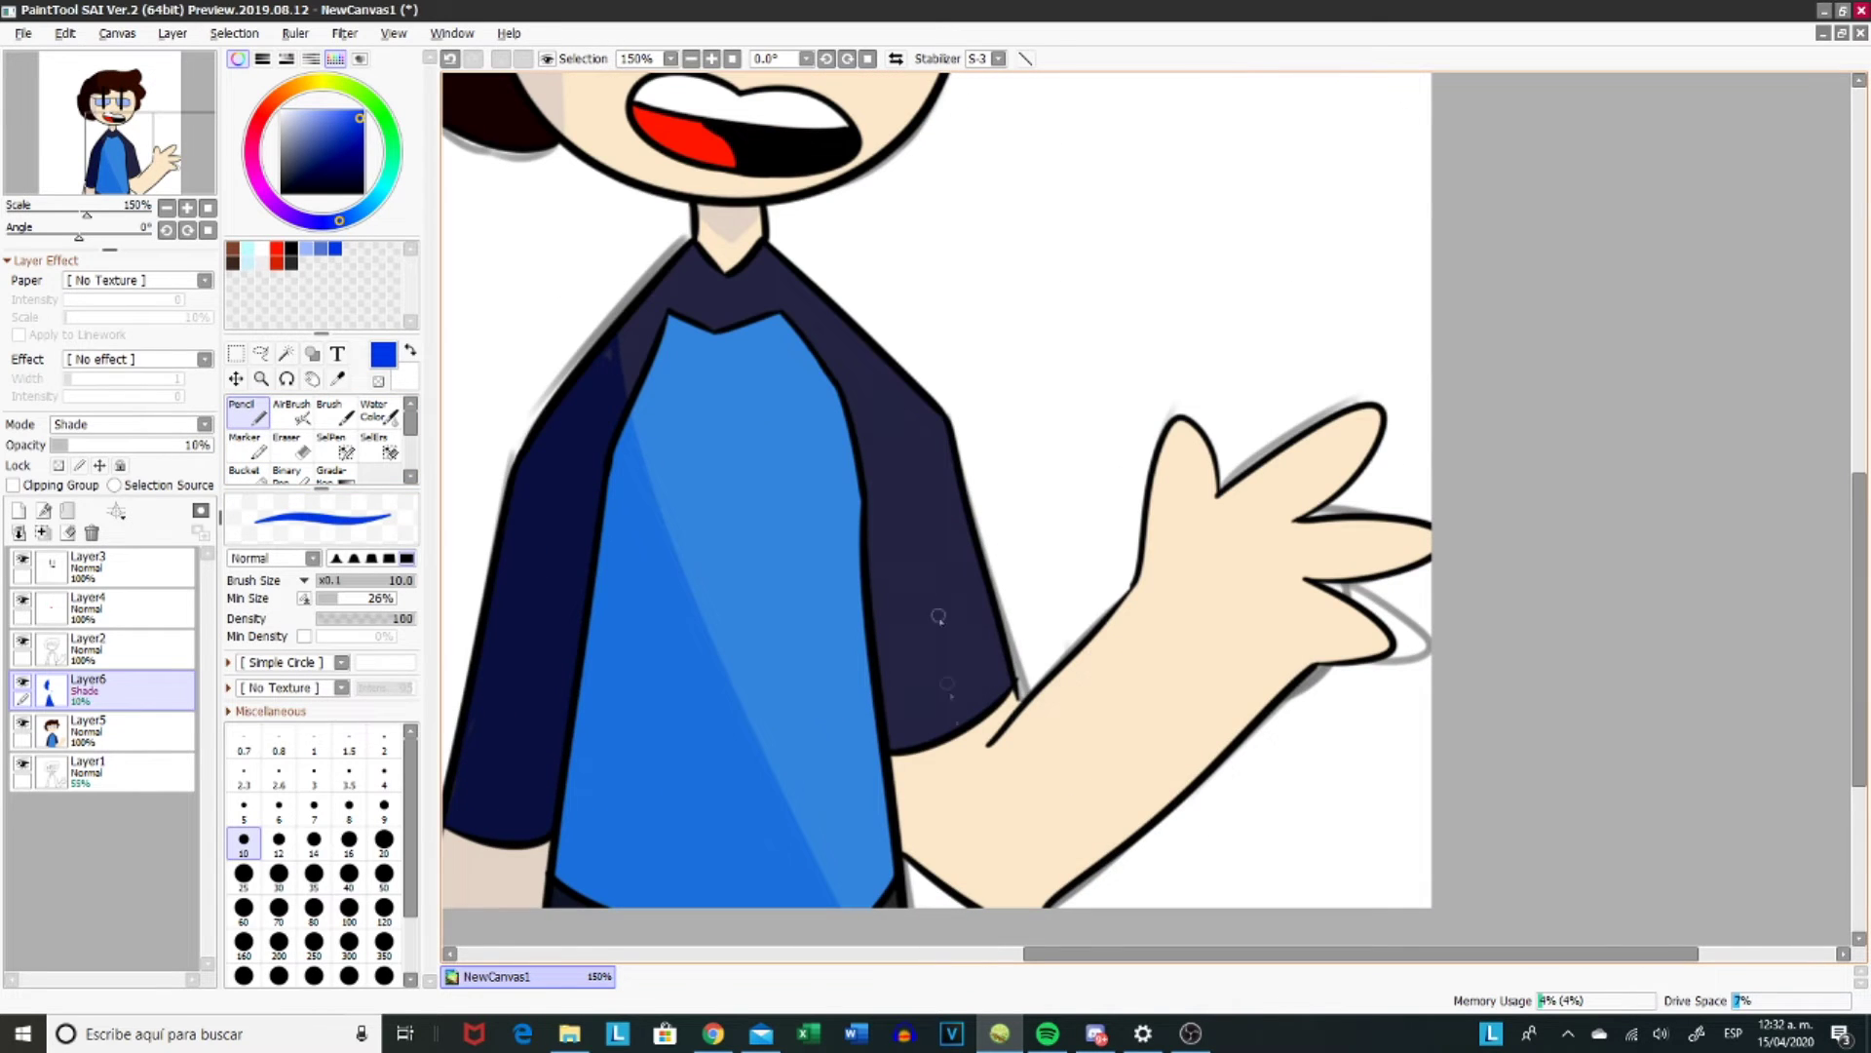
- Merge the line art and shading into the Layer5 colours and shift the whole drawing left to free space beside the waving hand
scroll(988, 646, down, 2)
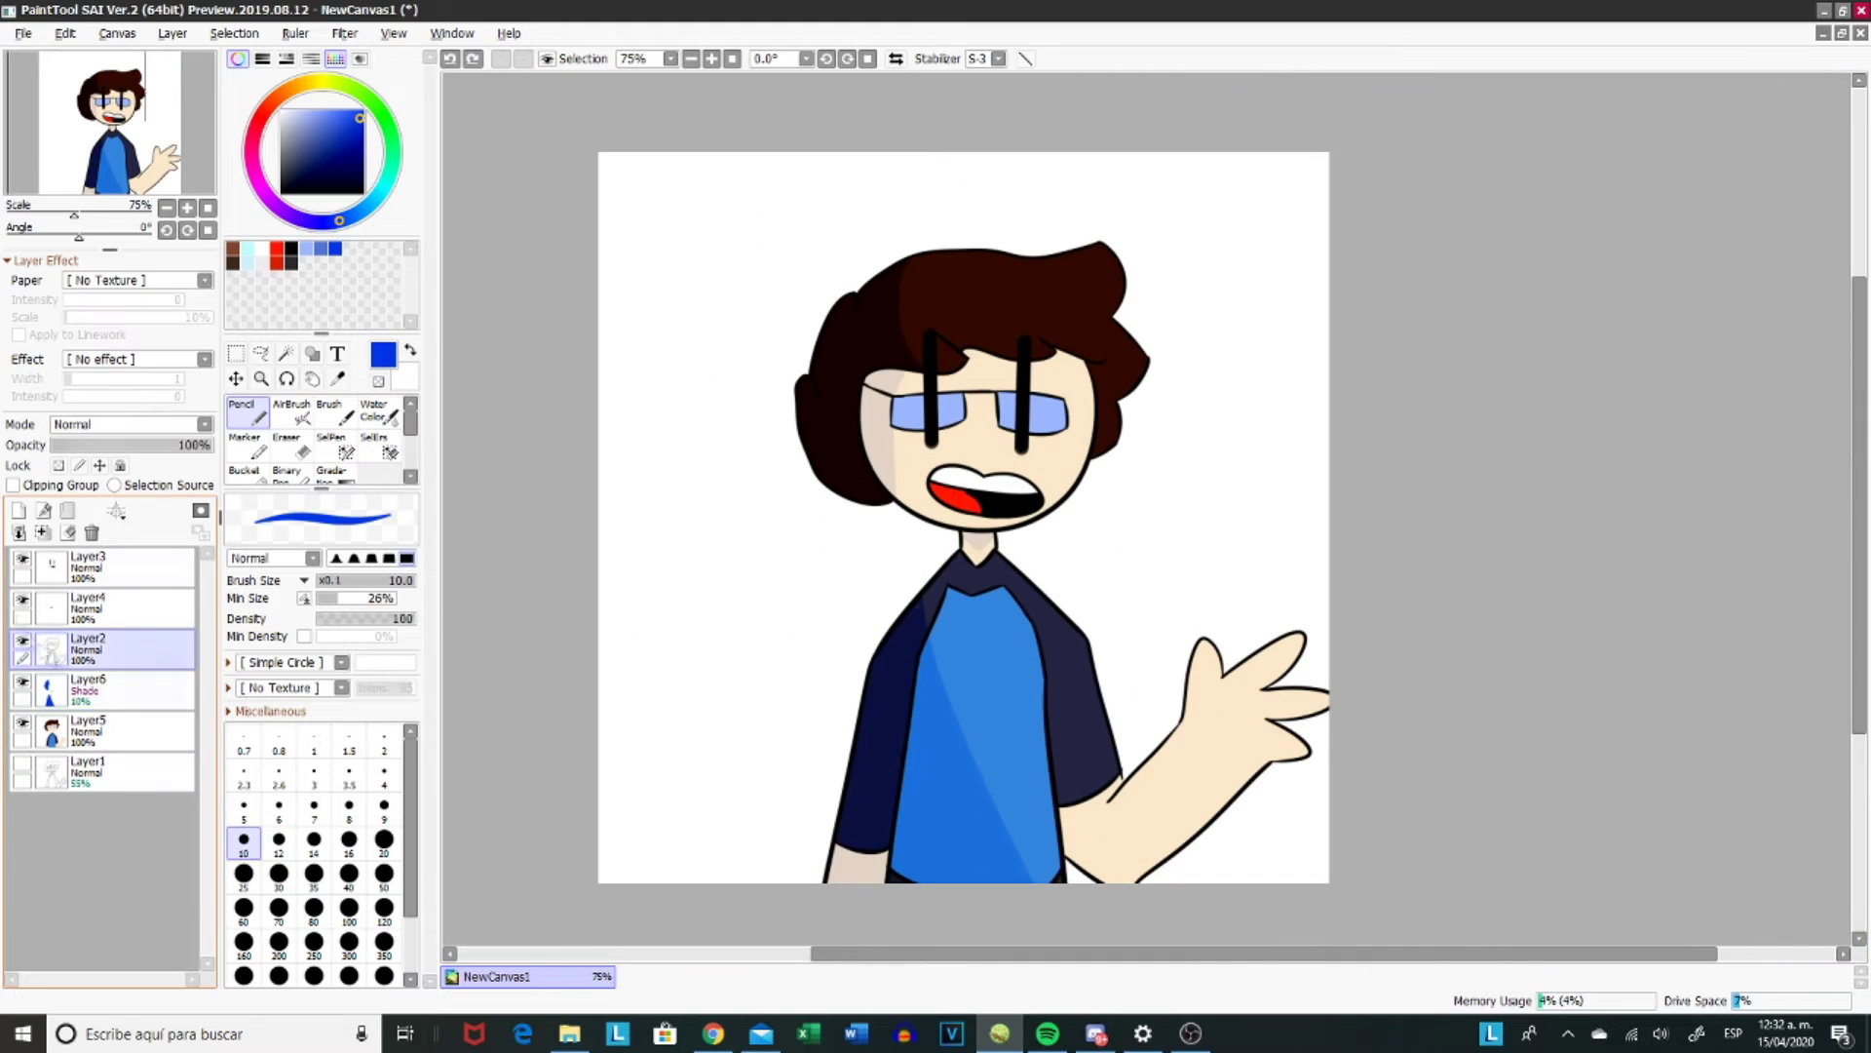
drag(98, 731, 98, 610)
click(108, 566)
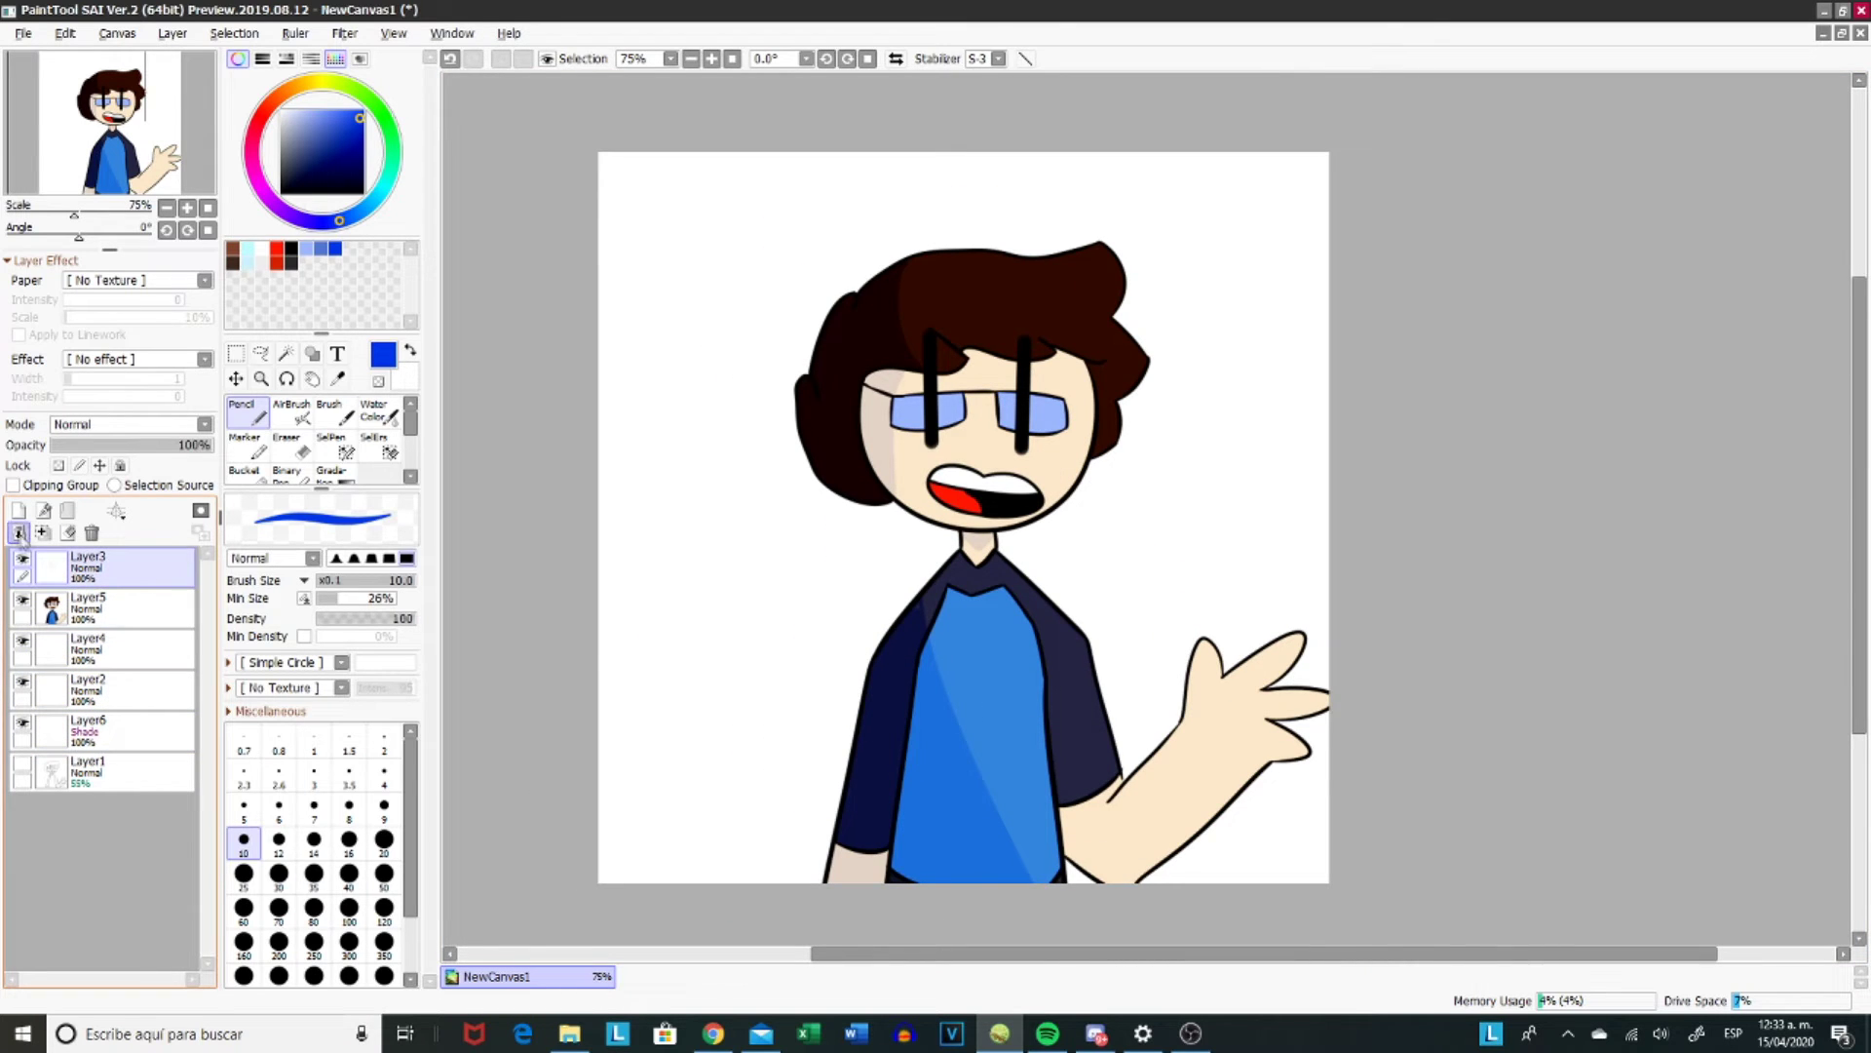
click(234, 33)
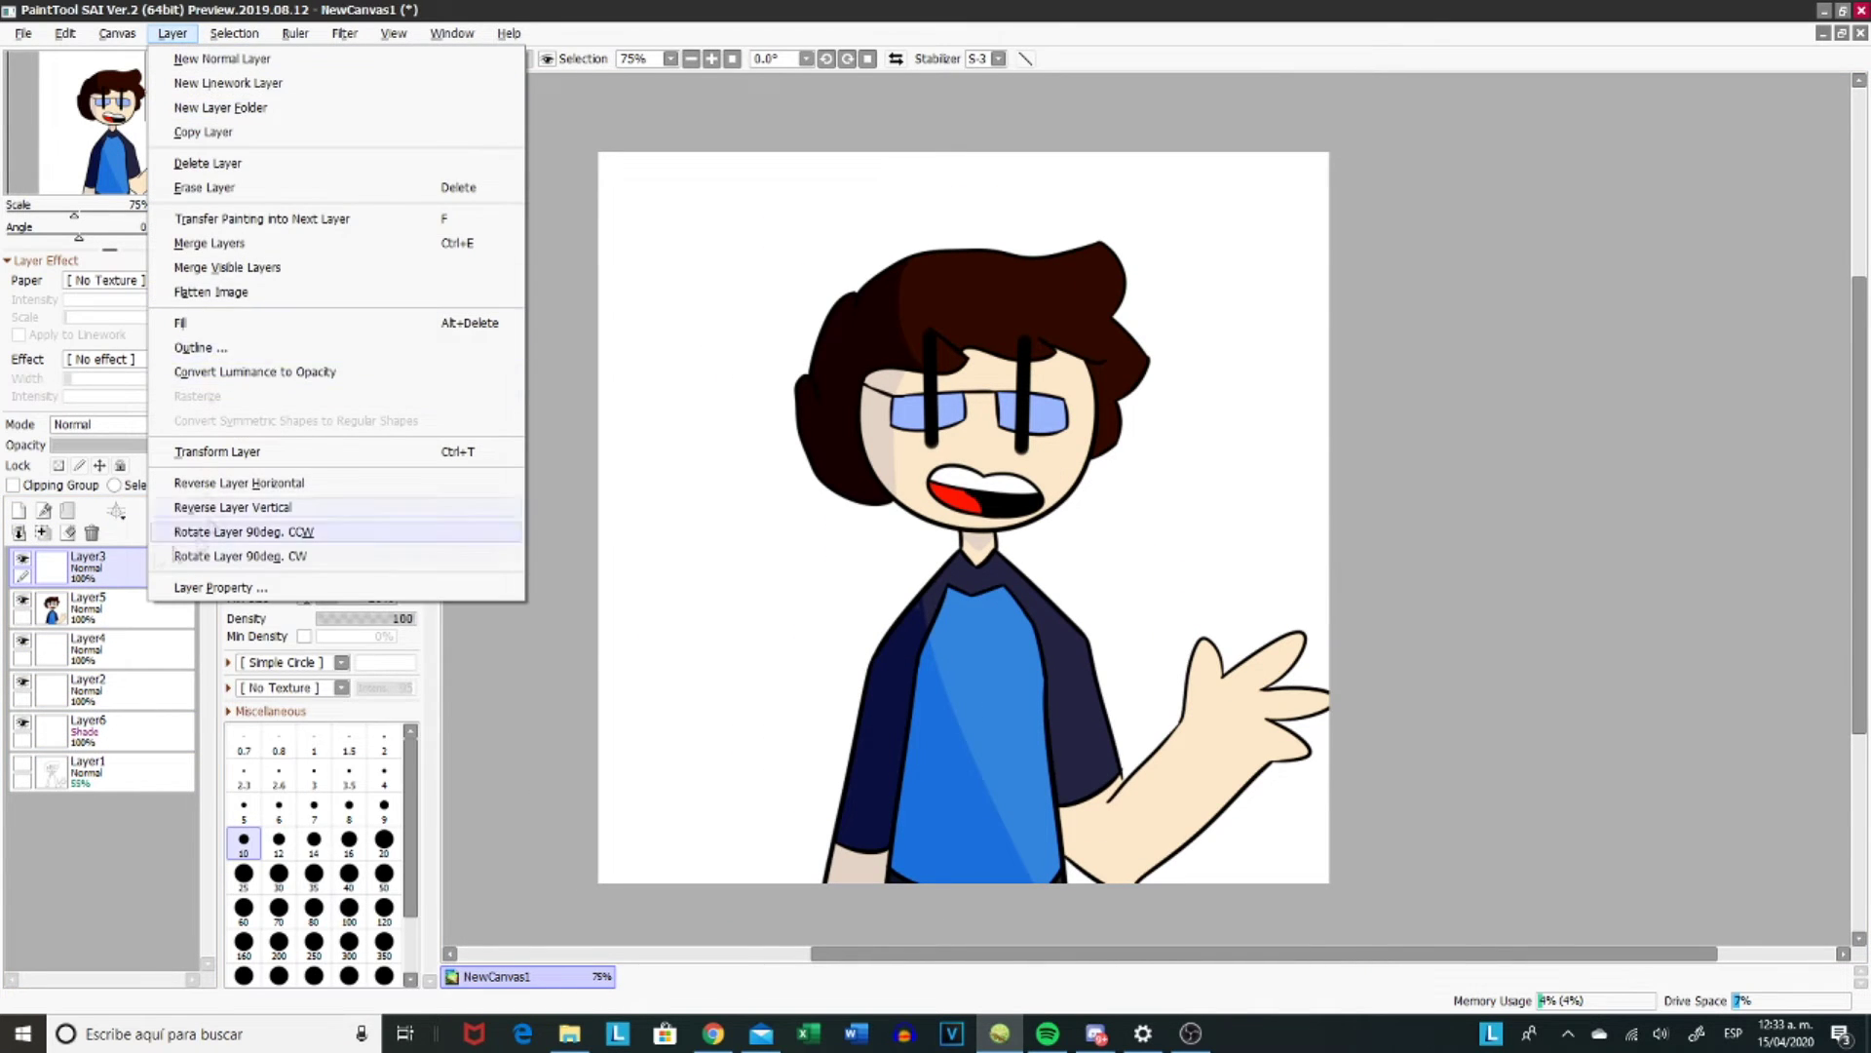
click(458, 360)
key(ctrl+z)
- Close the cut-off fingertip with a black size 10 curve on Layer3 and fill its gap with sampled skin colour on a new layer underneath
click(107, 565)
scroll(1258, 682, up, 5)
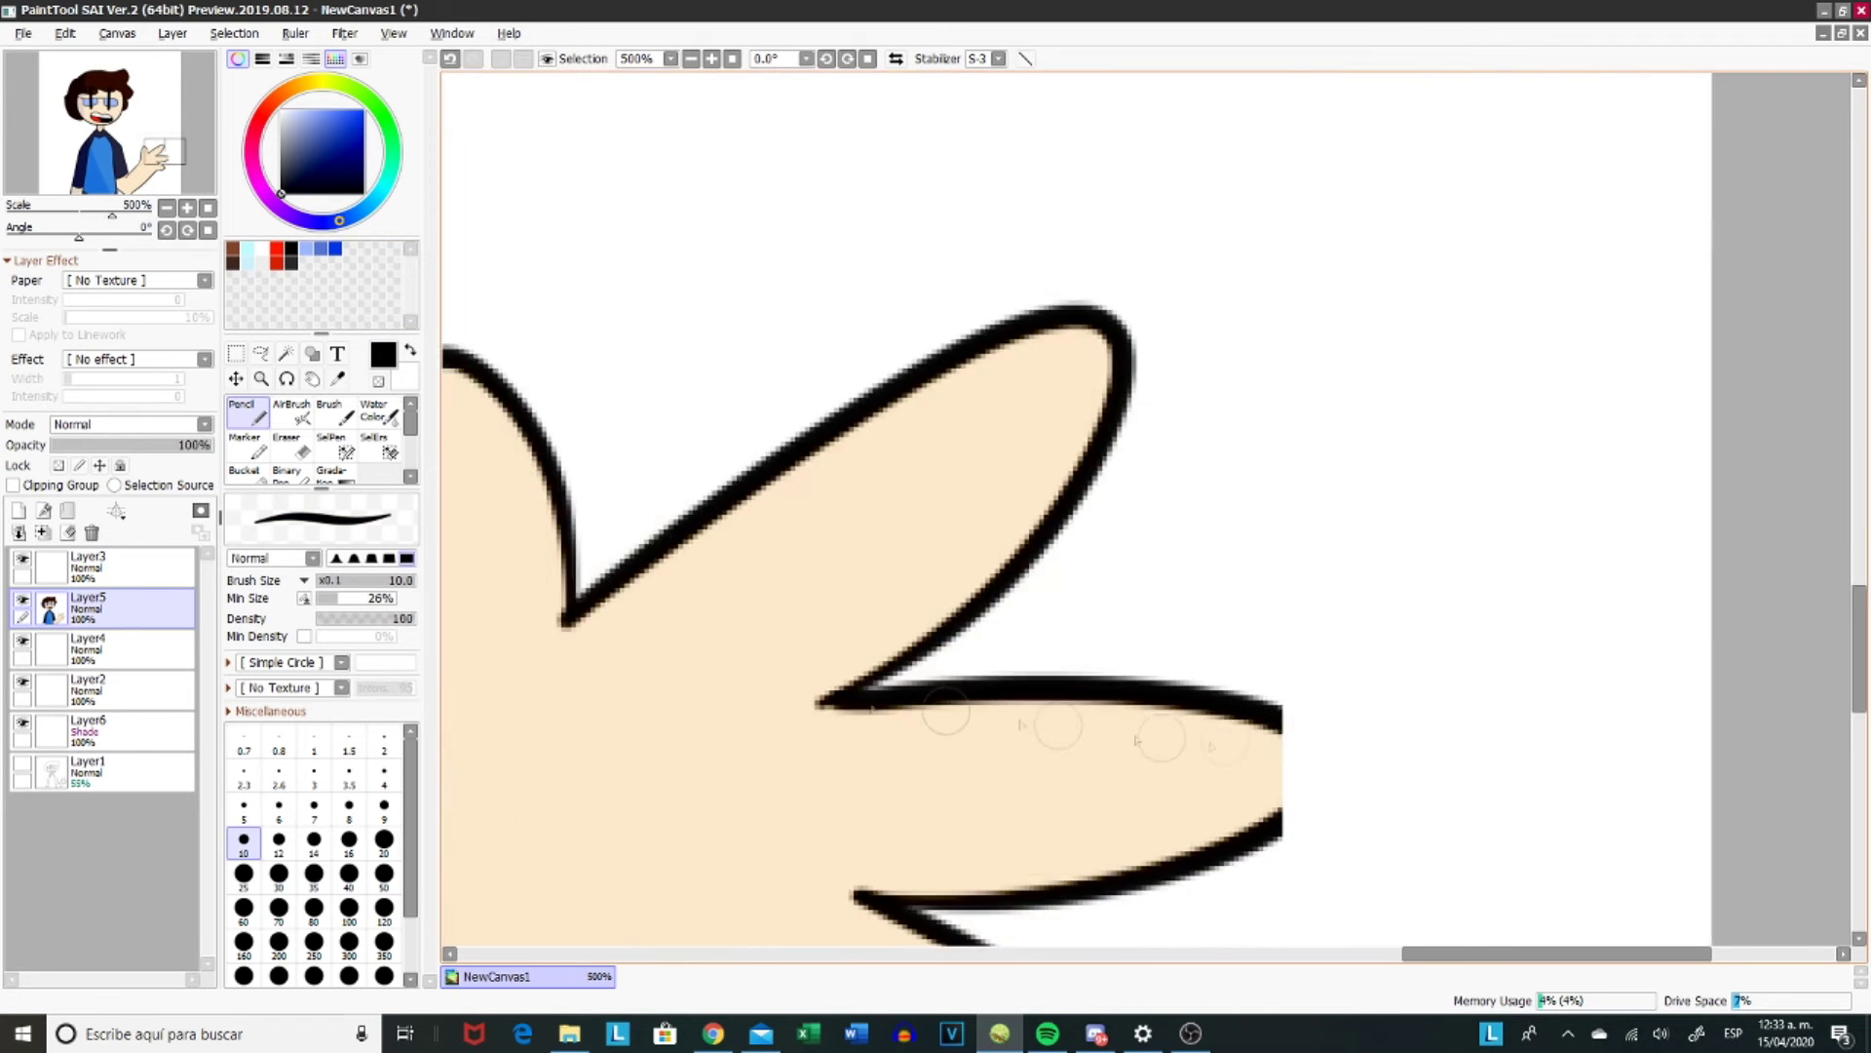
mouse_move(1131, 463)
mouse_down()
mouse_move(1142, 588)
mouse_move(1116, 629)
mouse_up()
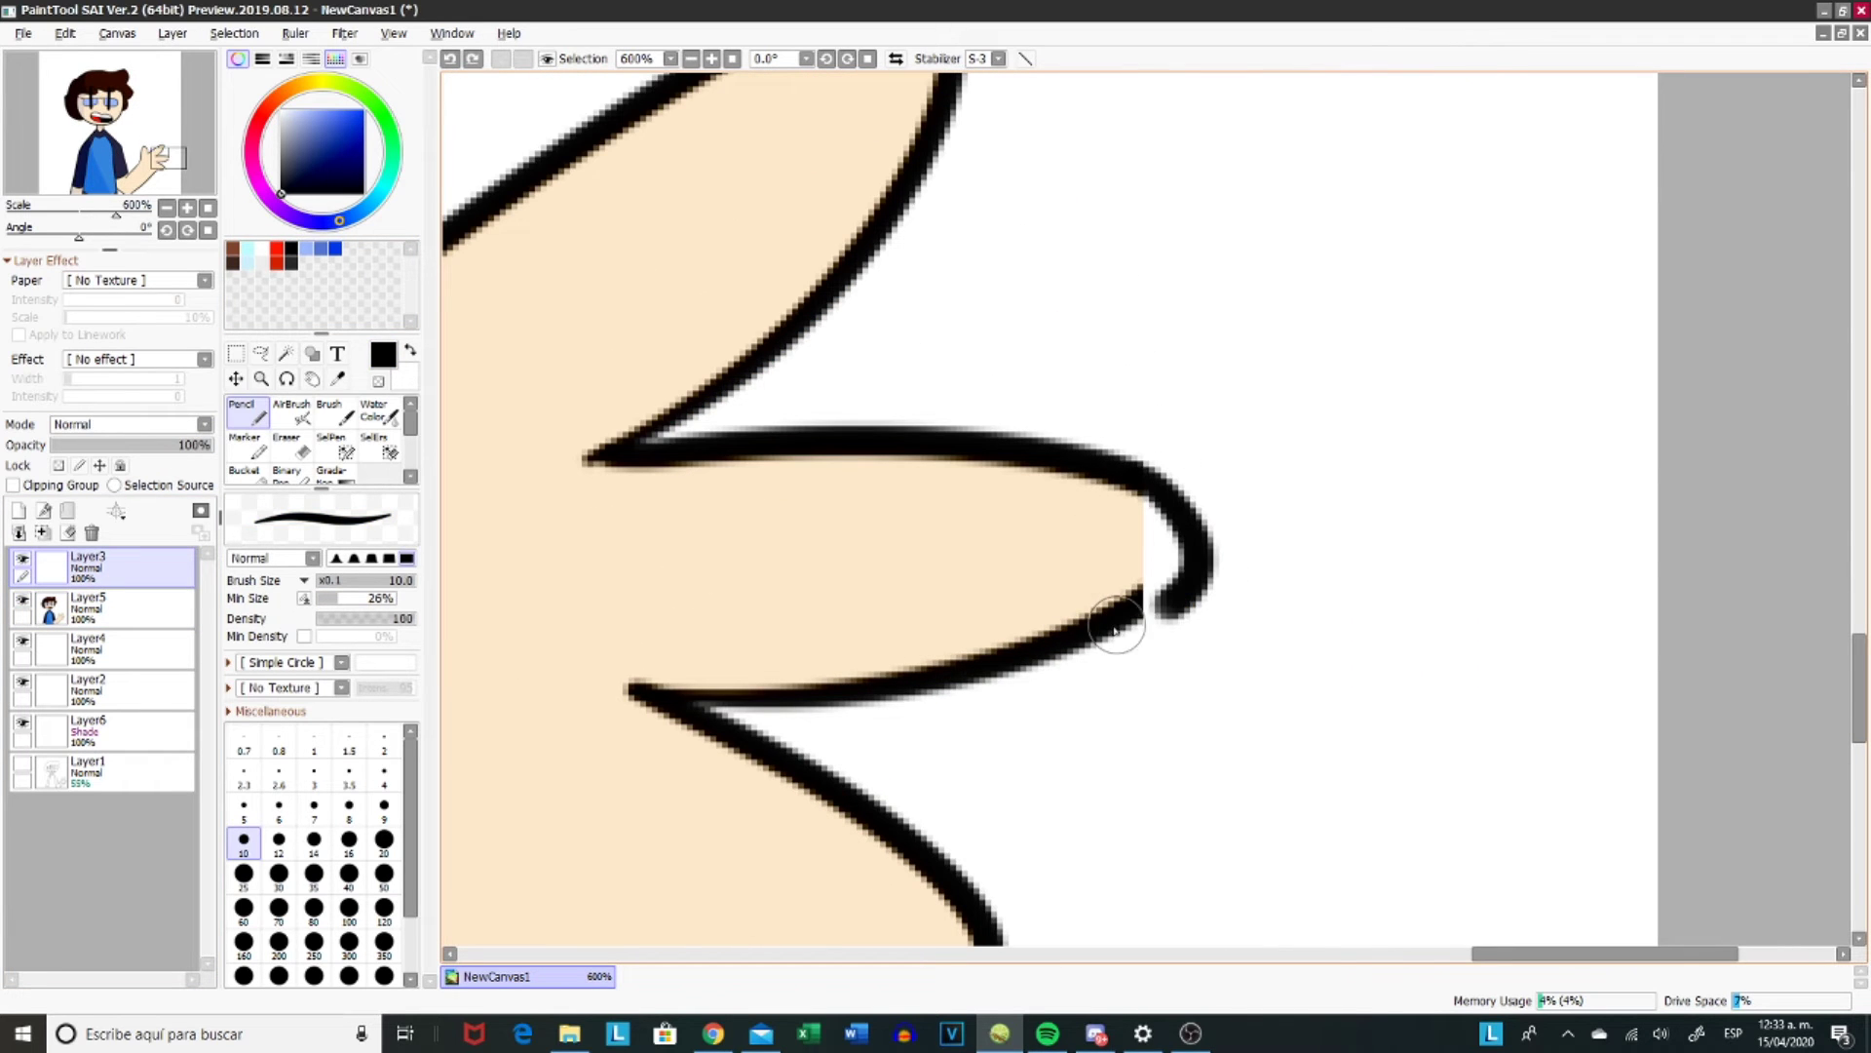
alt+click(689, 536)
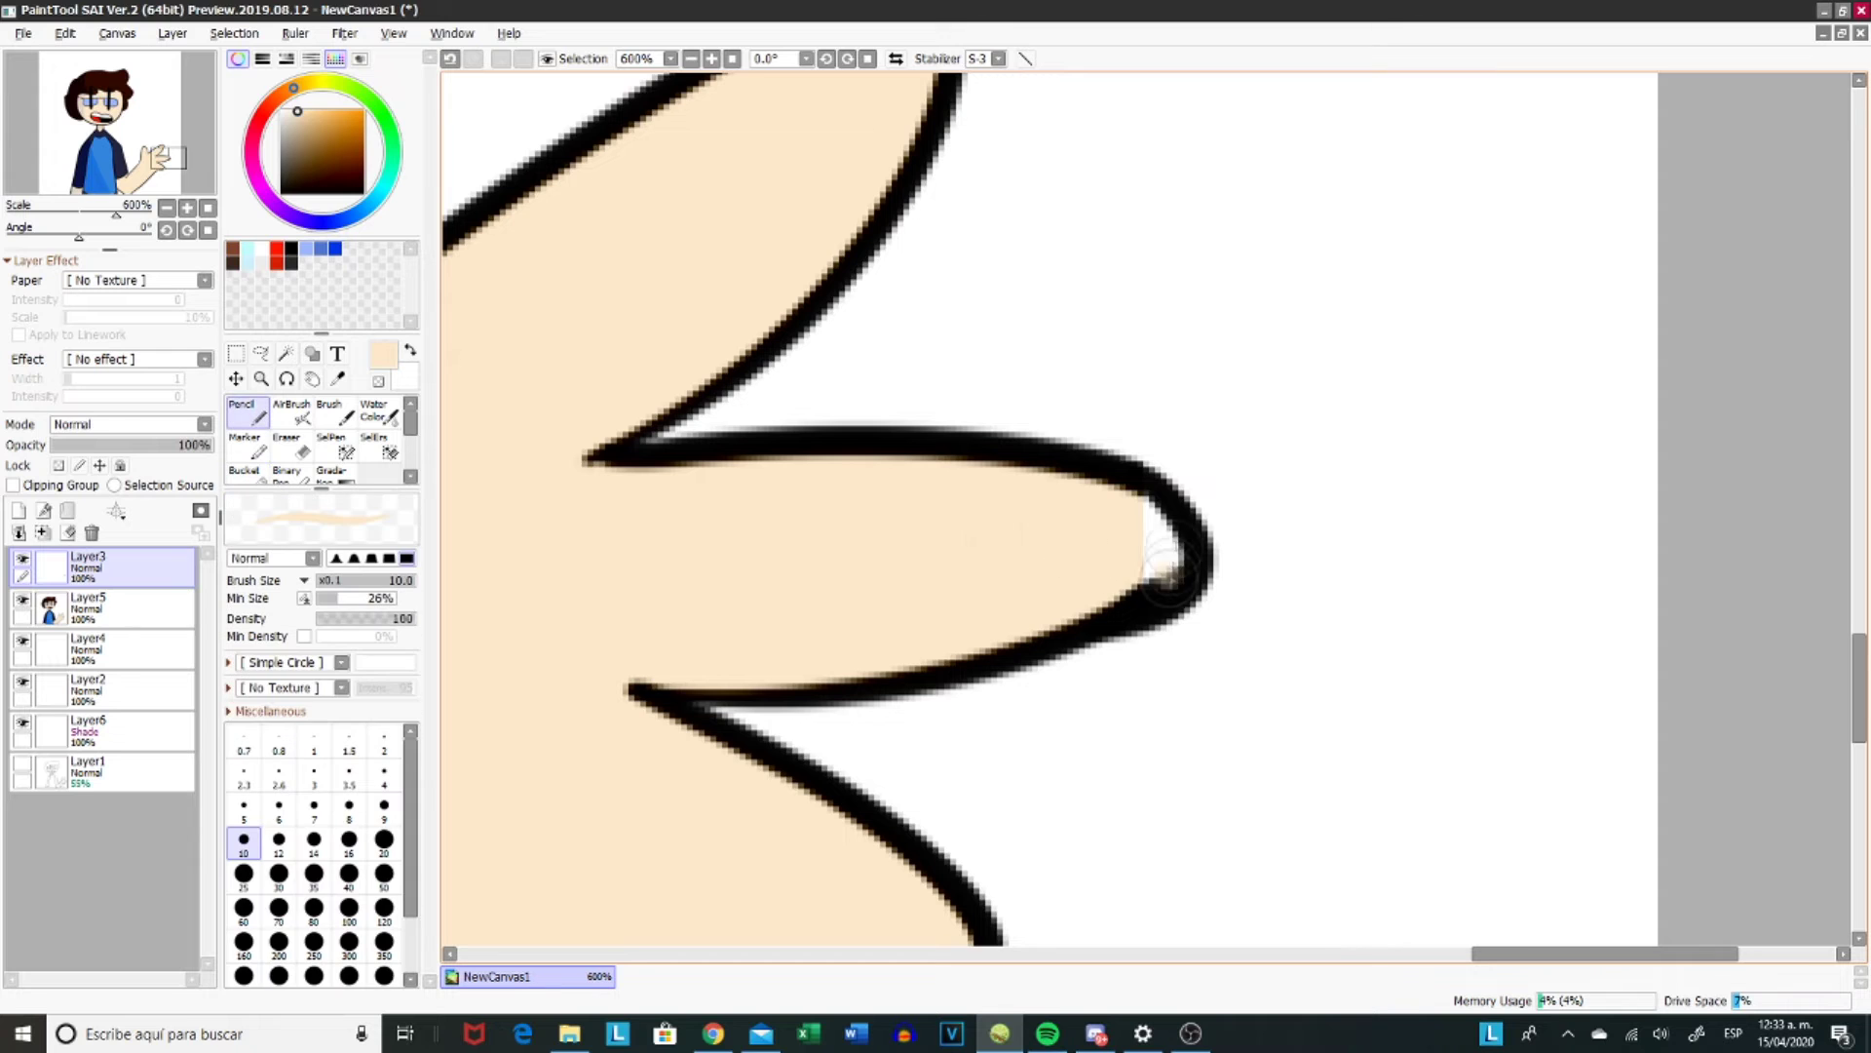
key(ctrl+shift+n)
drag(1145, 524, 1161, 529)
key(ctrl+z)
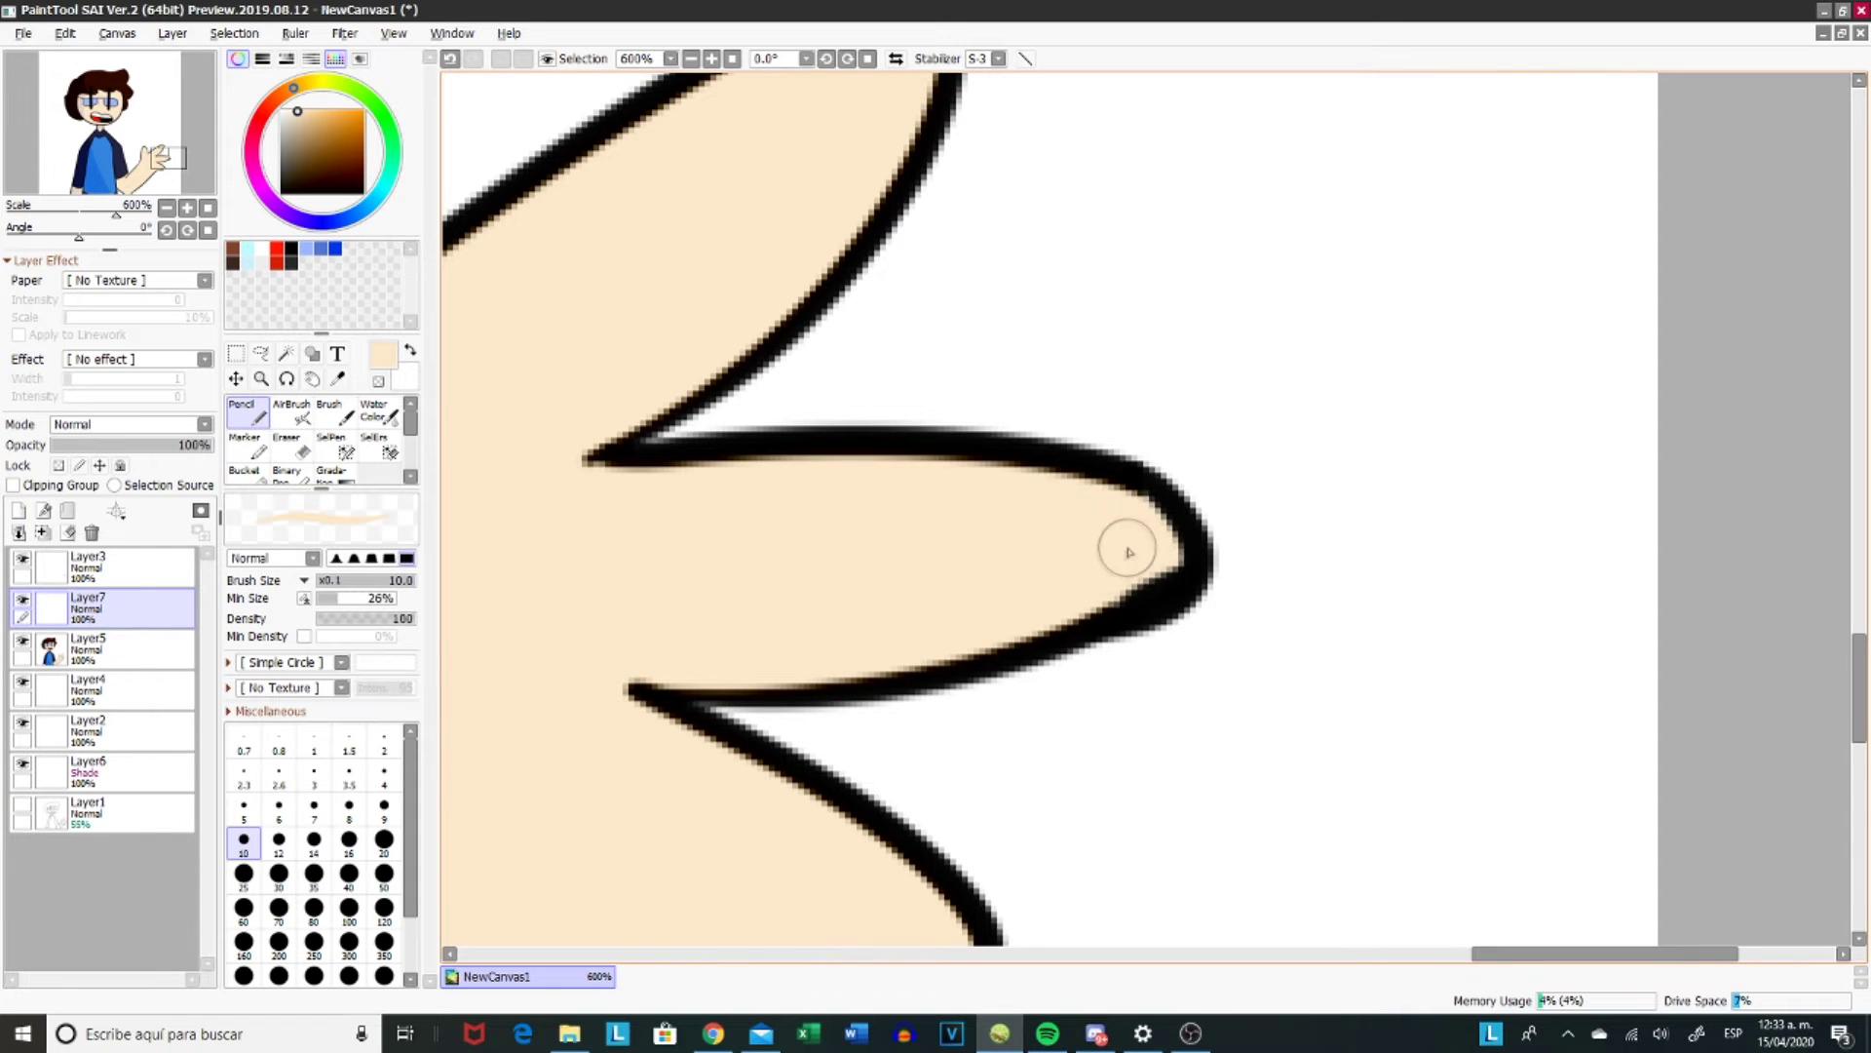
- Trim the inner edge of the new fingertip outline on Layer3 with the Eraser at size 5
scroll(1123, 560, down, 5)
click(87, 565)
click(286, 447)
scroll(1111, 468, up, 6)
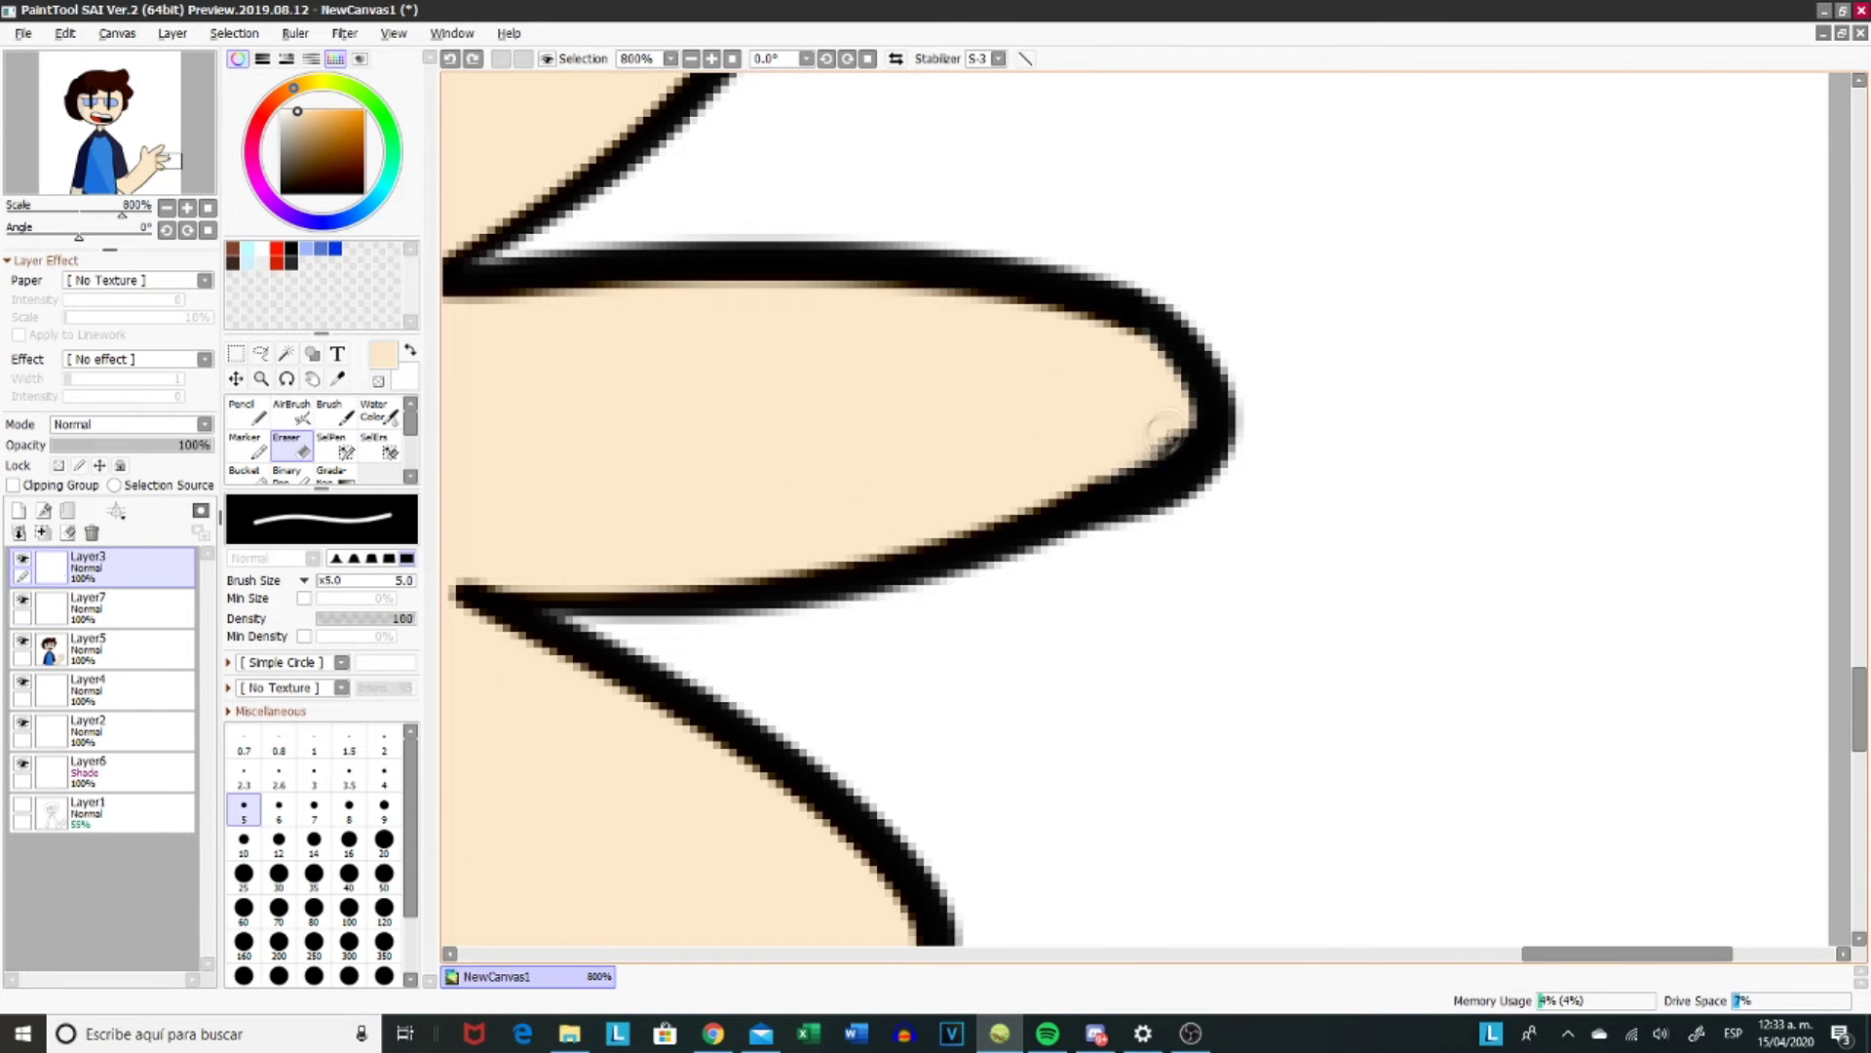
scroll(1097, 575, down, 6)
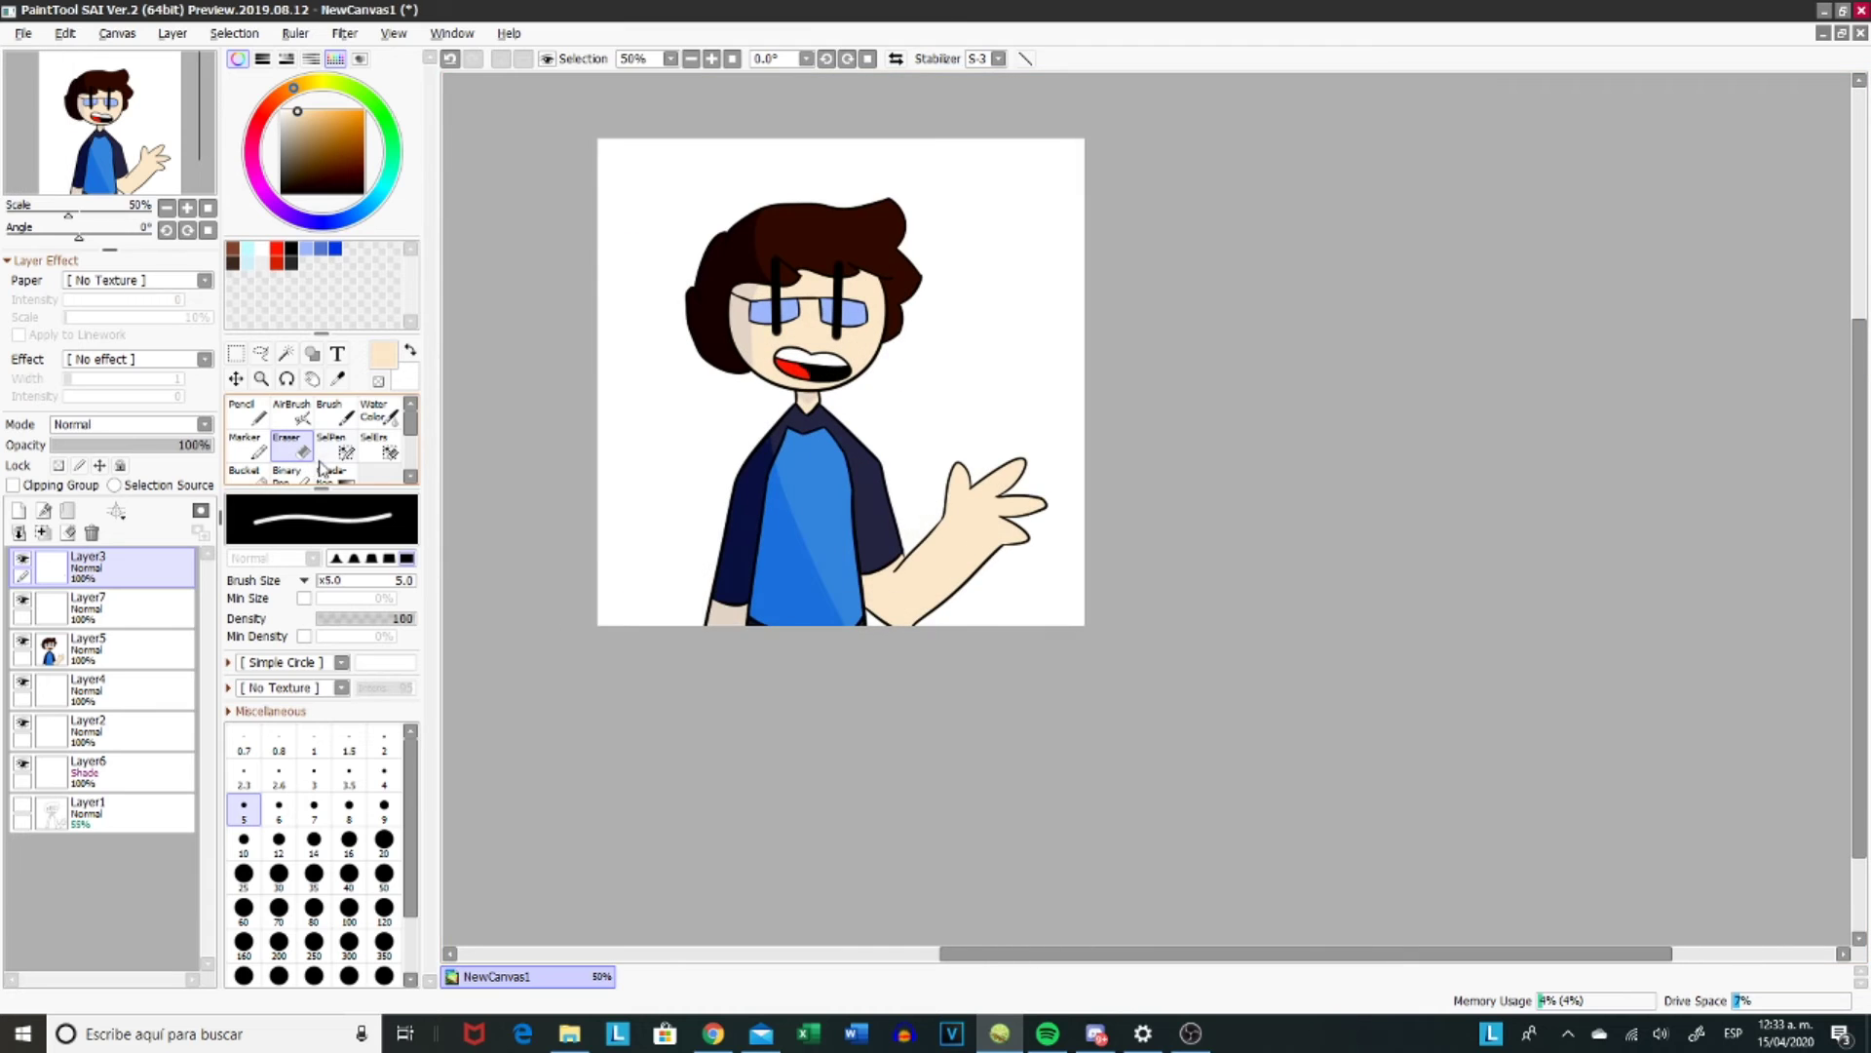
- Transfer the fingertip outline and its skin fill from Layer3 and Layer7 into Layer5
click(58, 604)
click(88, 649)
click(172, 33)
mouse_move(117, 33)
mouse_move(184, 259)
click(410, 327)
- Save the drawing in the thumbnails folder as scott the woz fanart in .png format
key(ctrl+s)
text(scott the woz fanart)
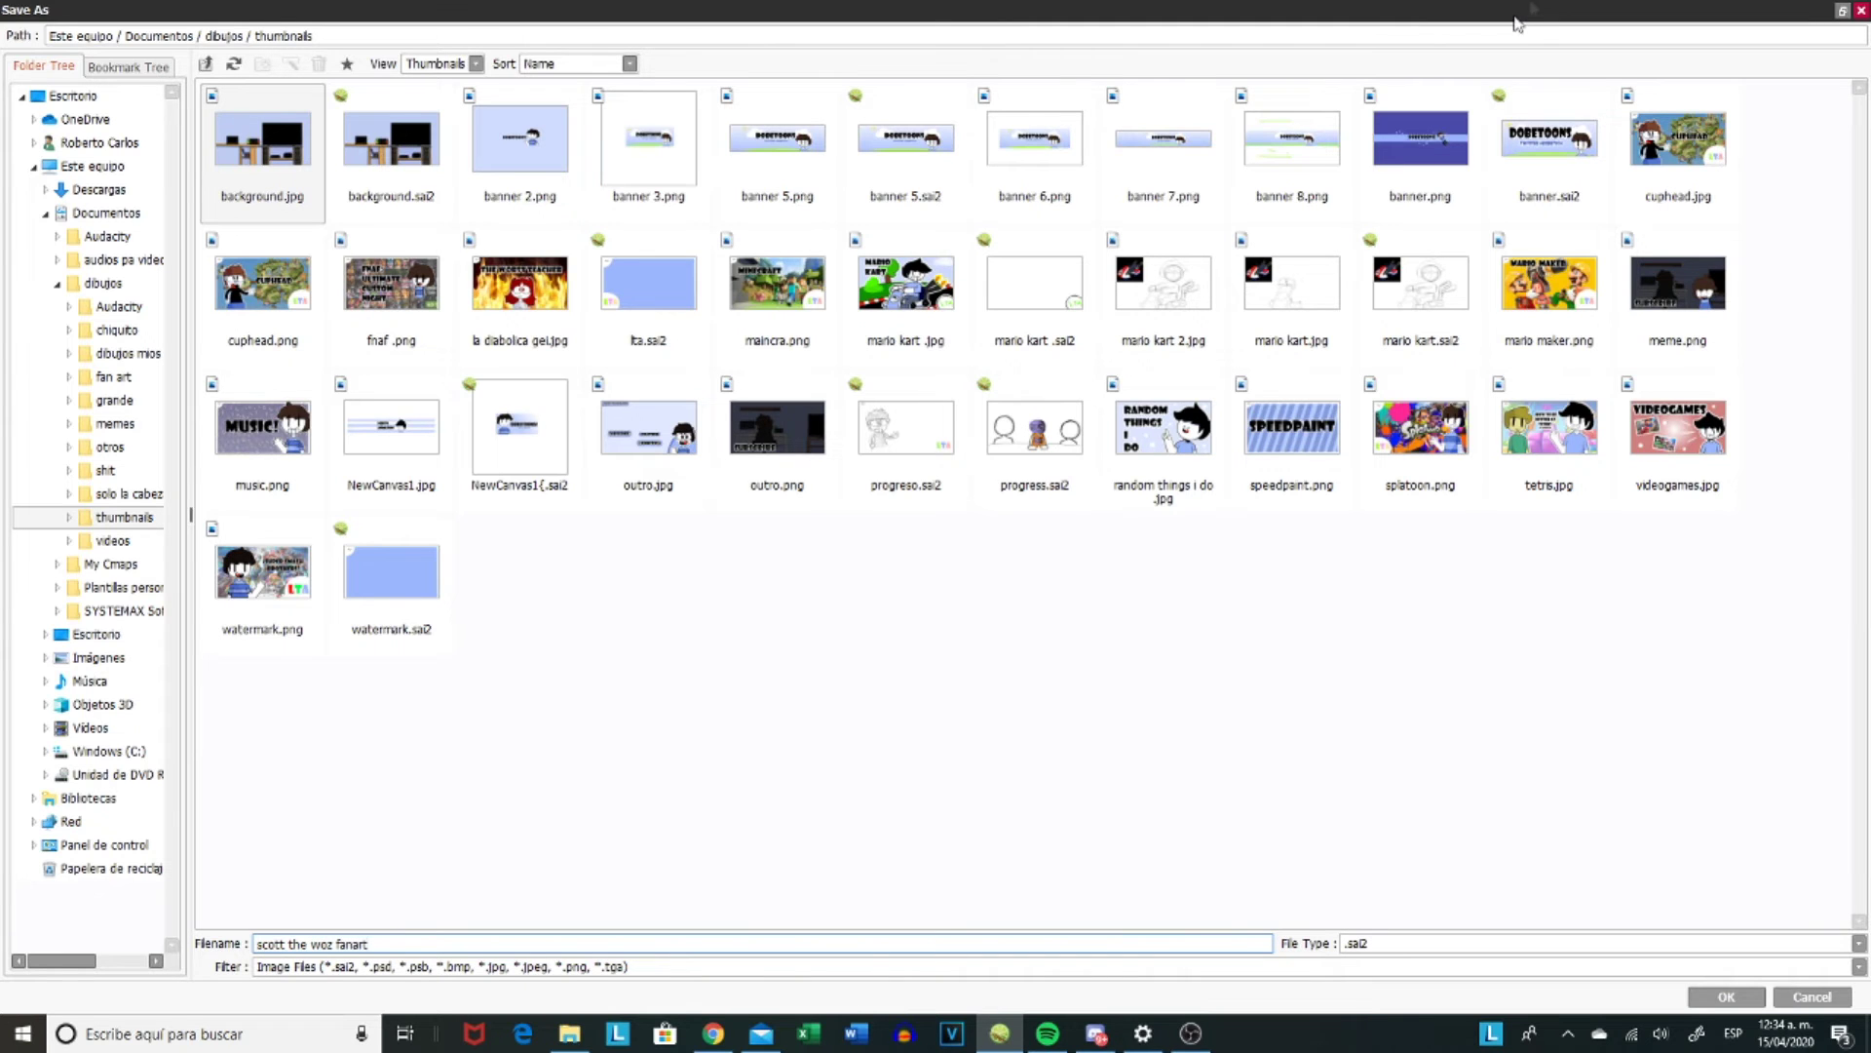
click(1413, 942)
click(1420, 982)
key(Return)
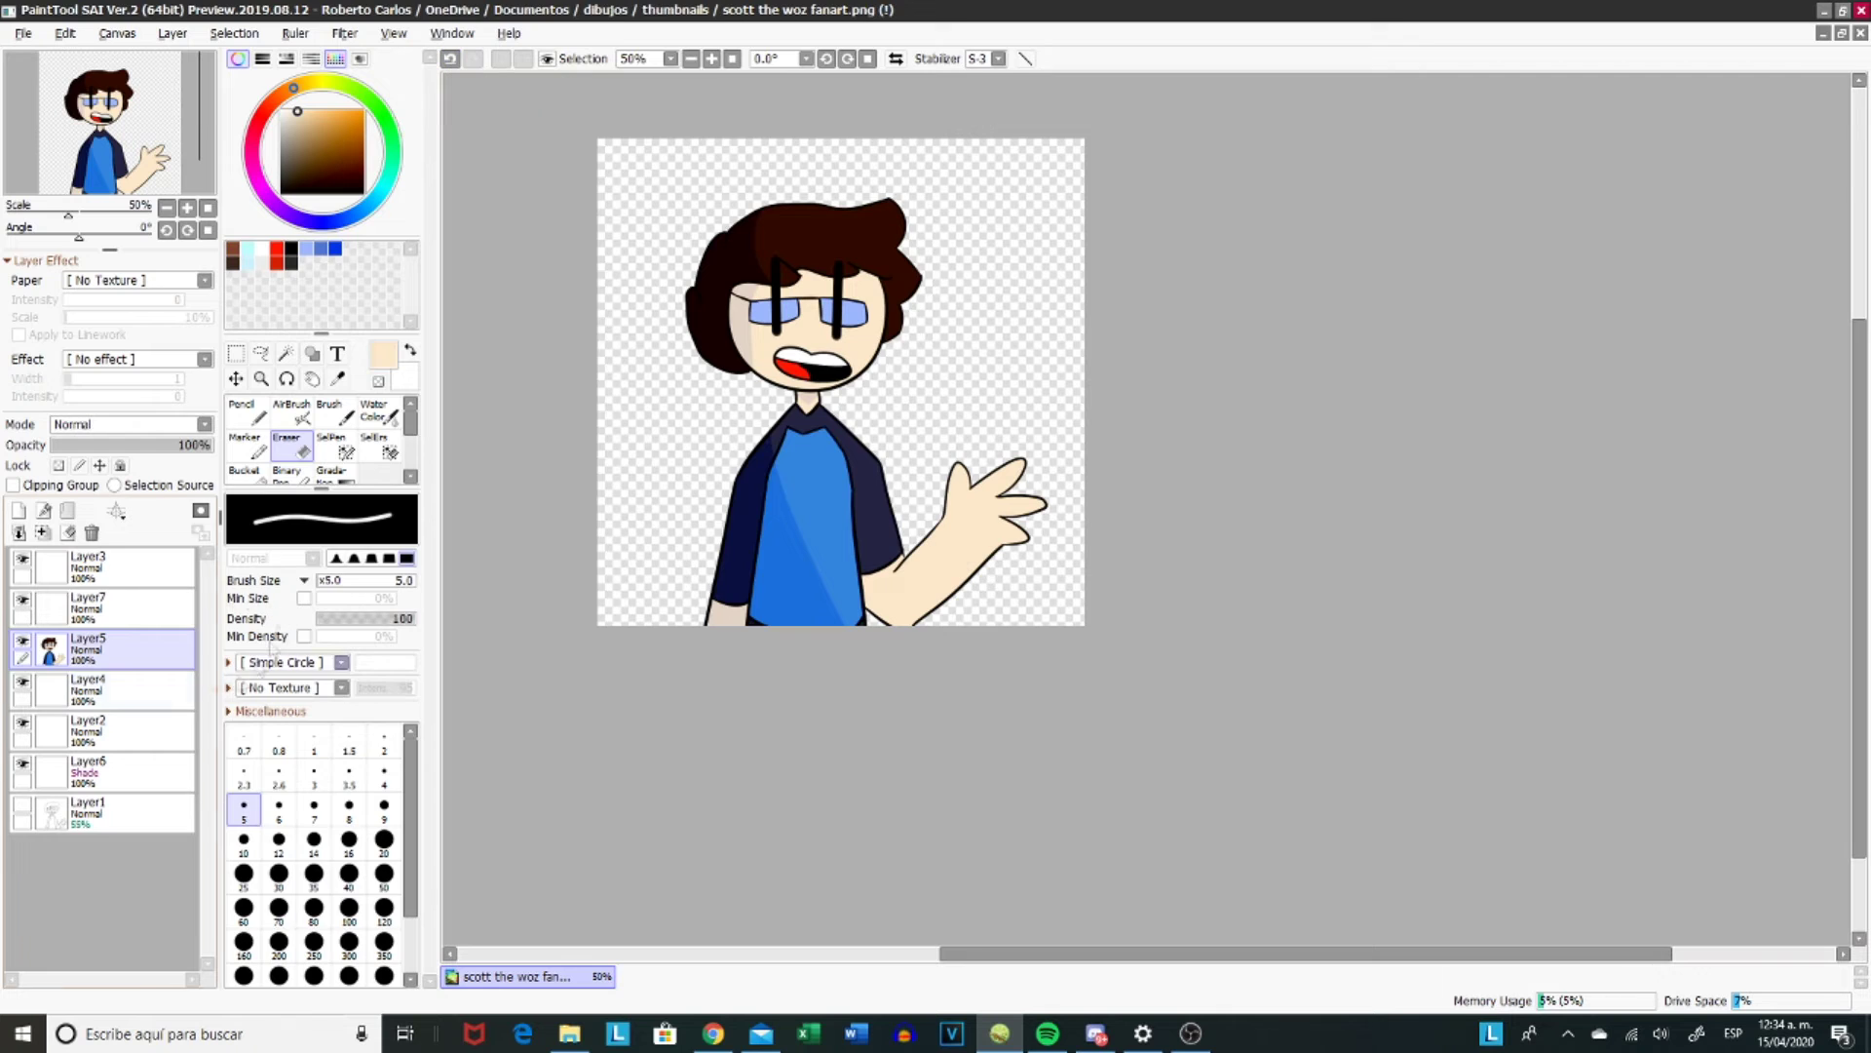
- Fill the background on Layer4, beneath the character, with the light periwinkle blue swatch using the Bucket
click(97, 689)
click(243, 470)
click(306, 248)
click(643, 195)
click(689, 417)
key(ctrl+z)
- Paint large rounded shapes in the shirt's blue on a new layer above the background and add a white outside outline around the character
key(alt)
alt+click(818, 492)
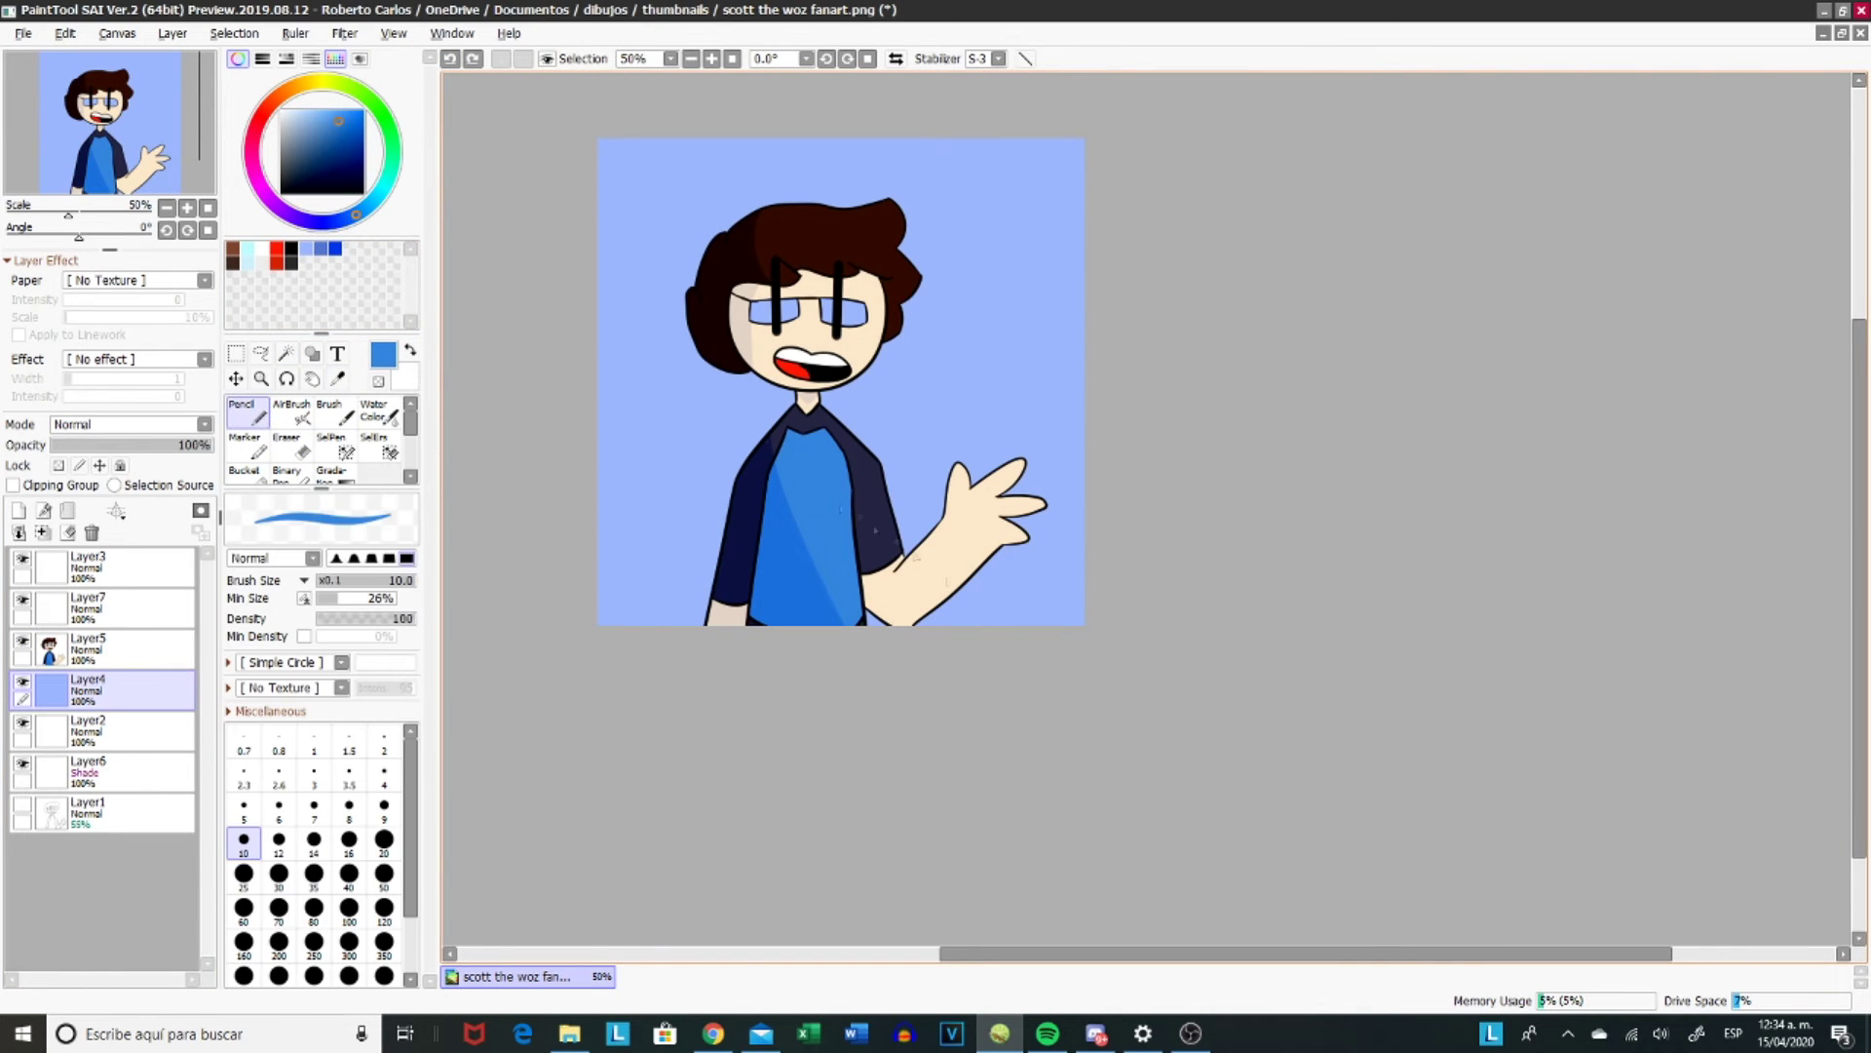
click(244, 470)
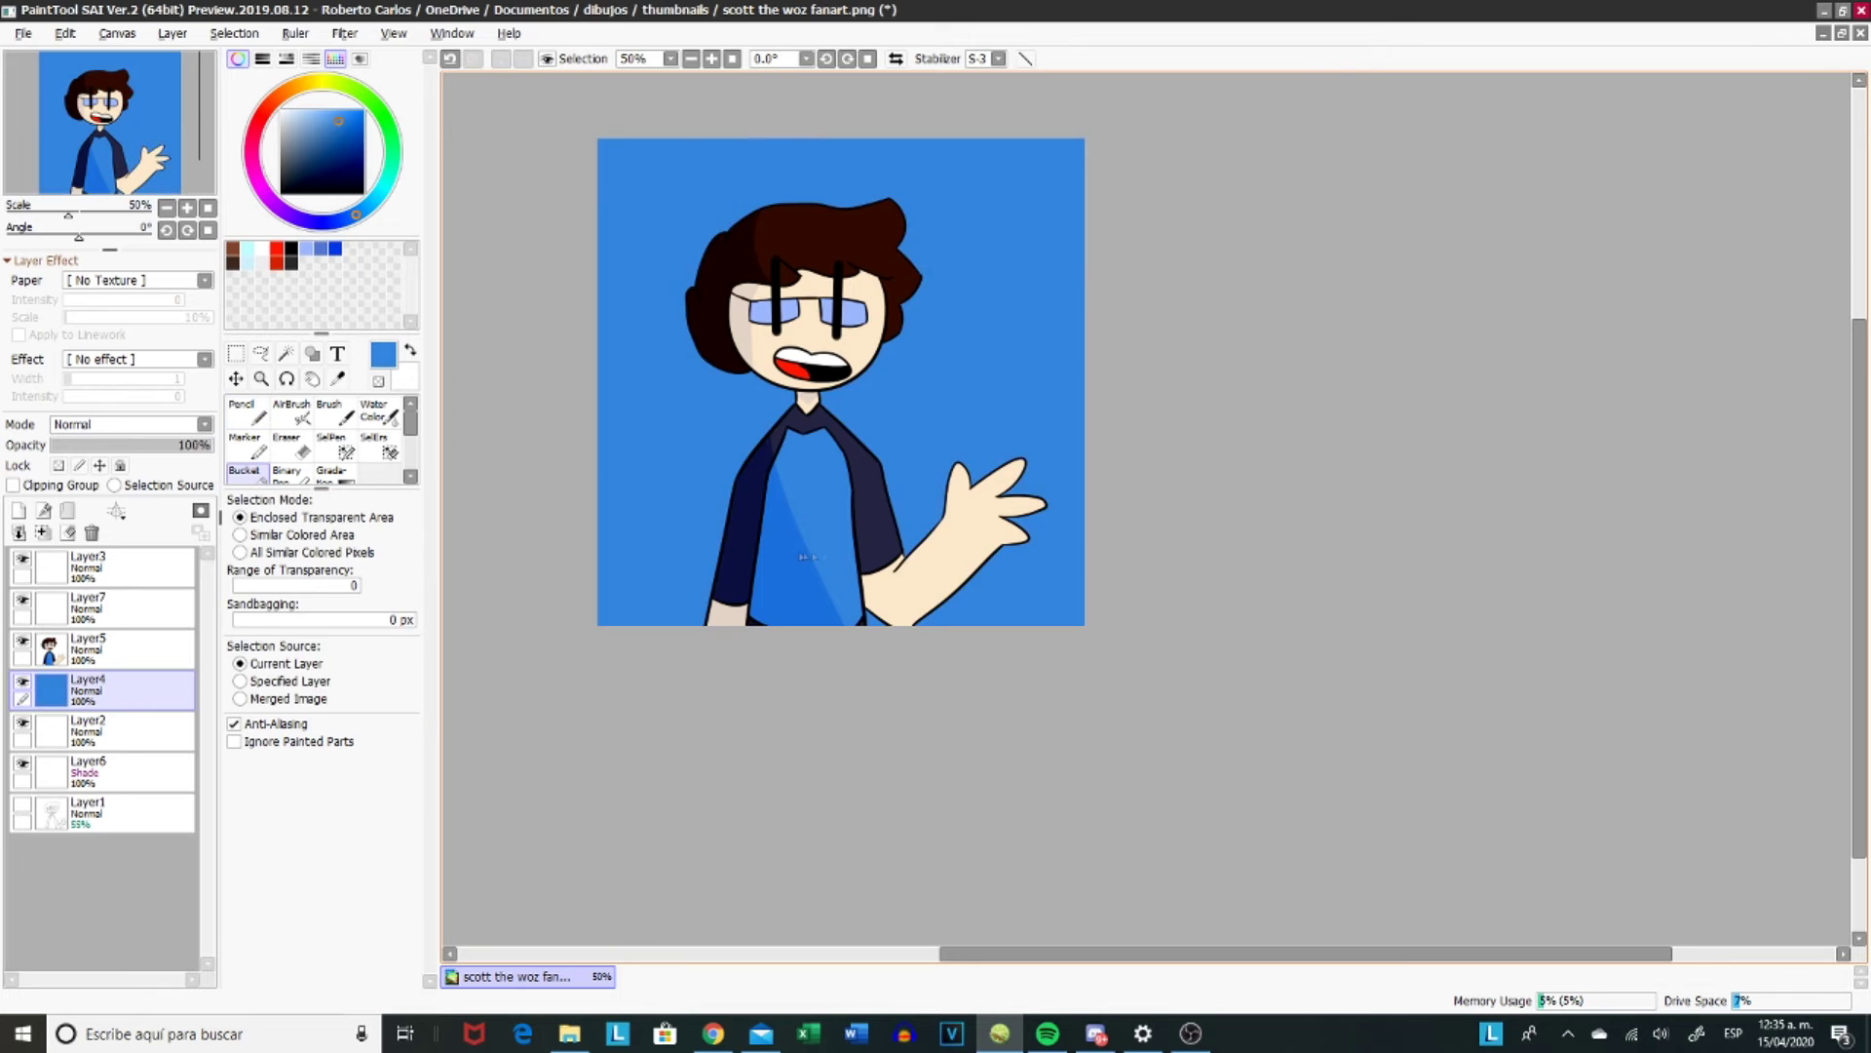
key(ctrl+z)
click(19, 510)
key(n)
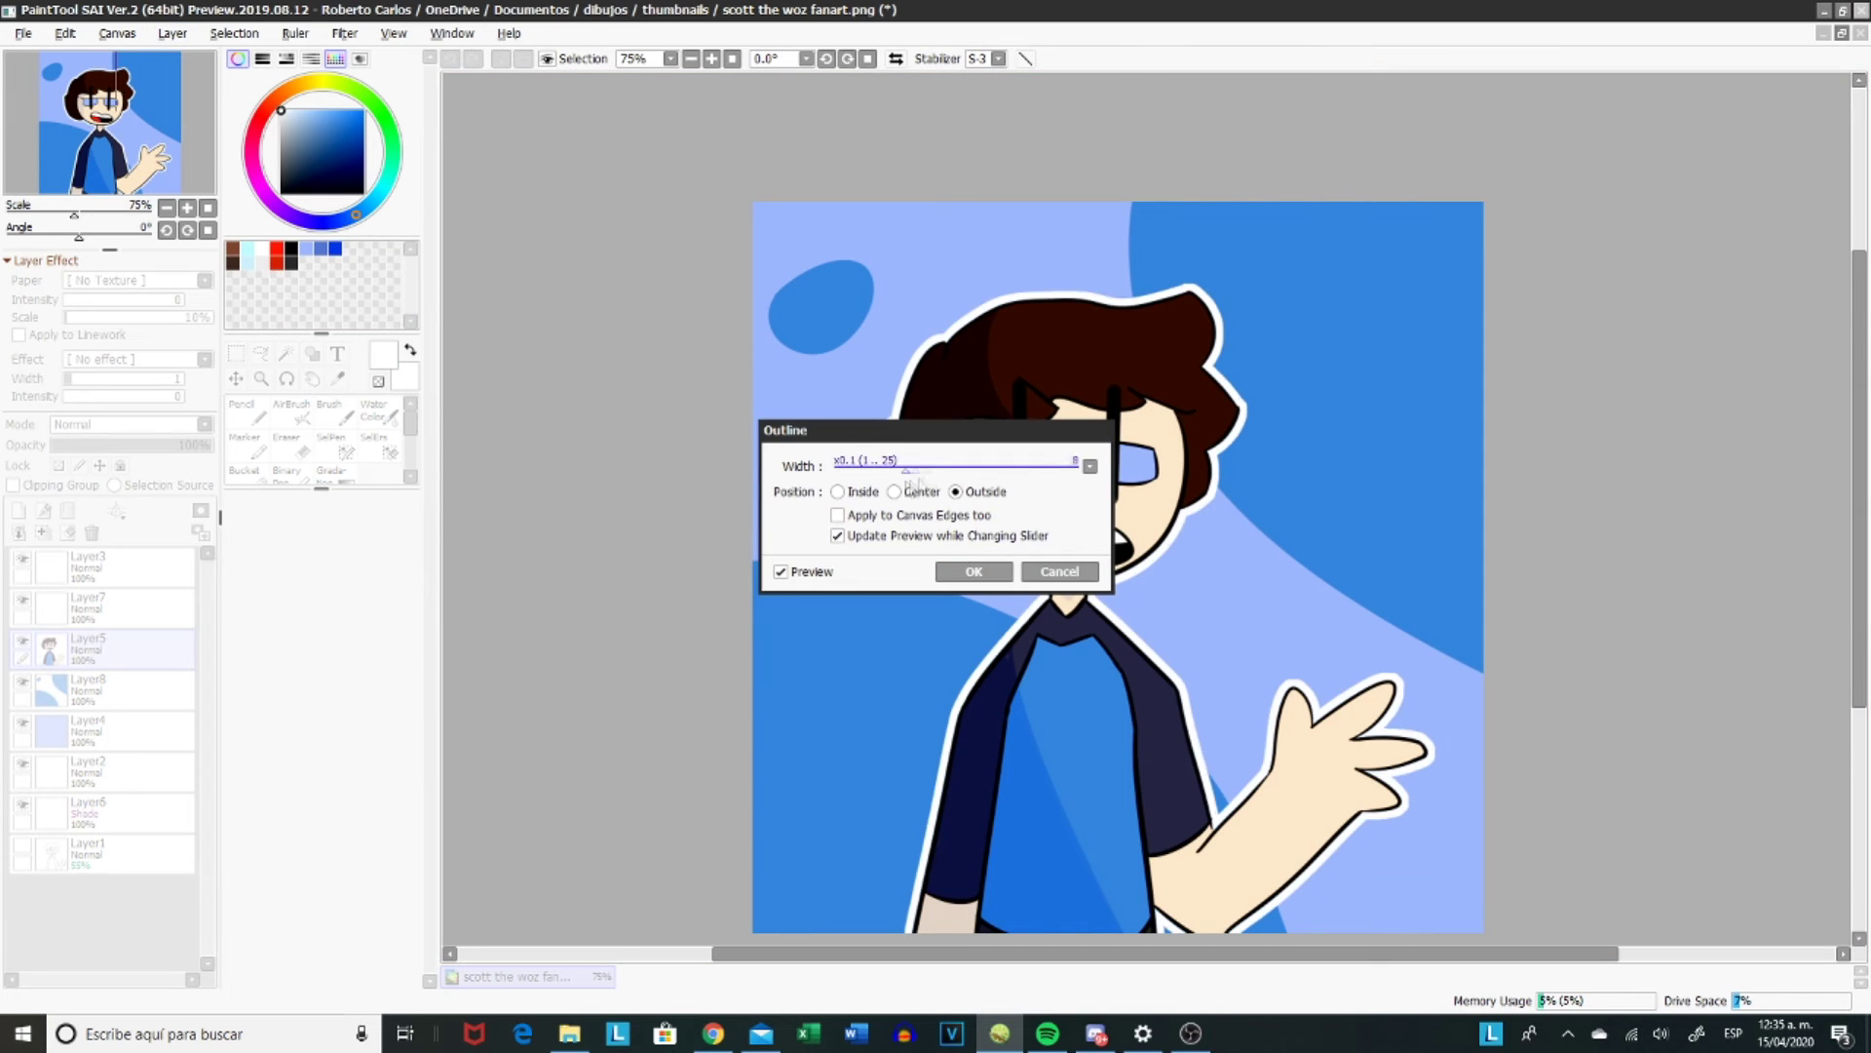
drag(945, 385, 971, 505)
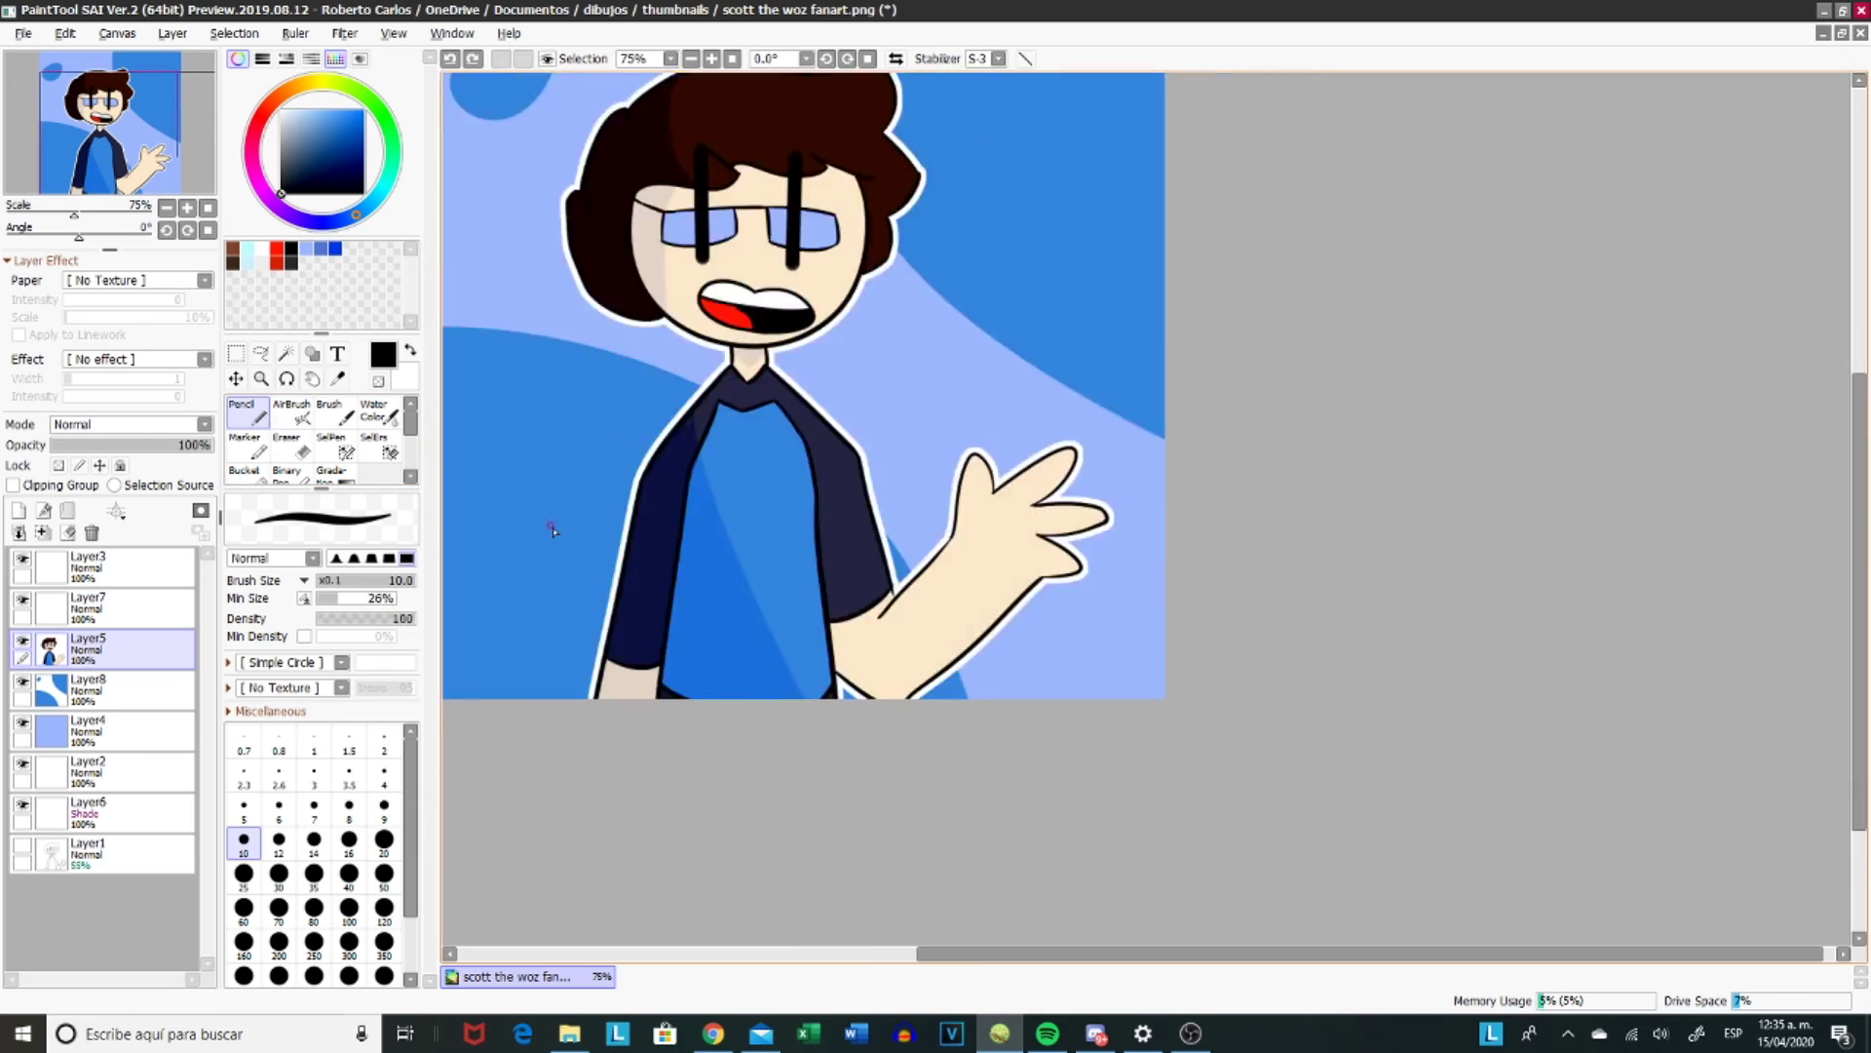
- Handwrite the signature Dobetoons in black in the canvas's lower-right corner and save a copy as 1.png
drag(1057, 636, 1111, 612)
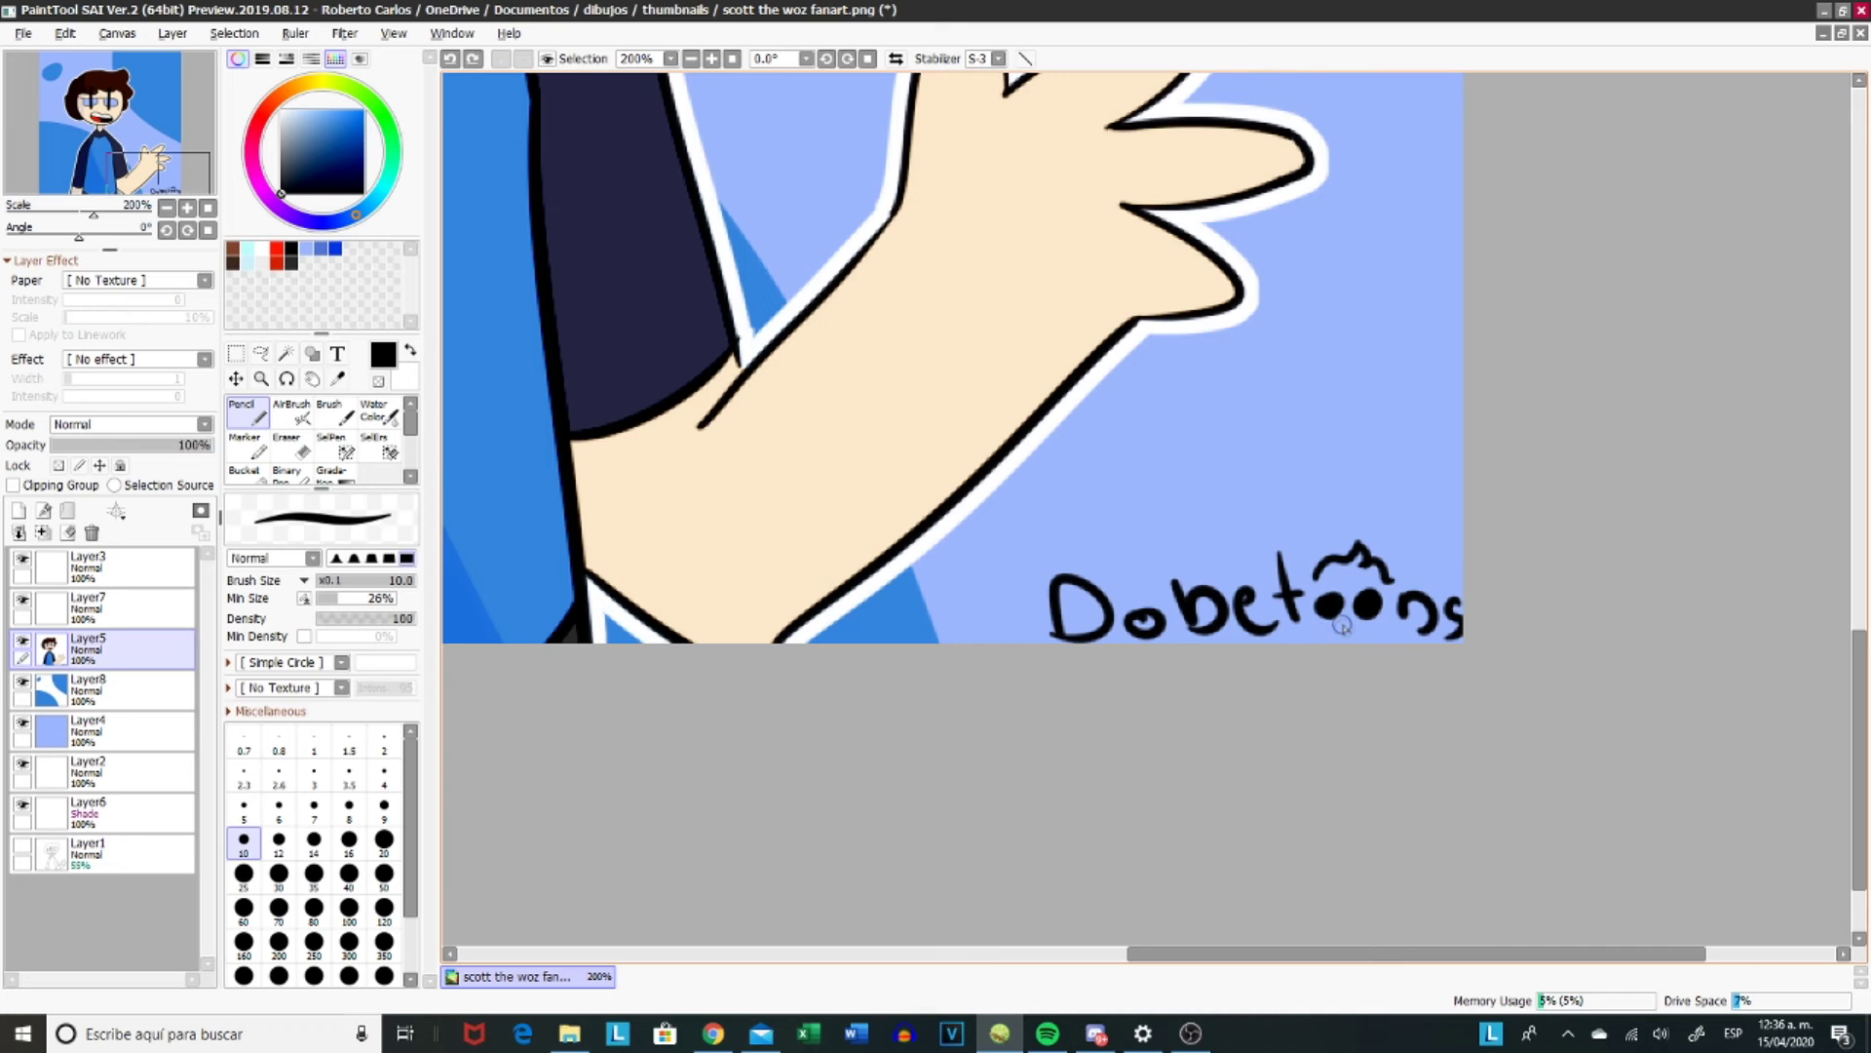
key(ctrl+shift+s)
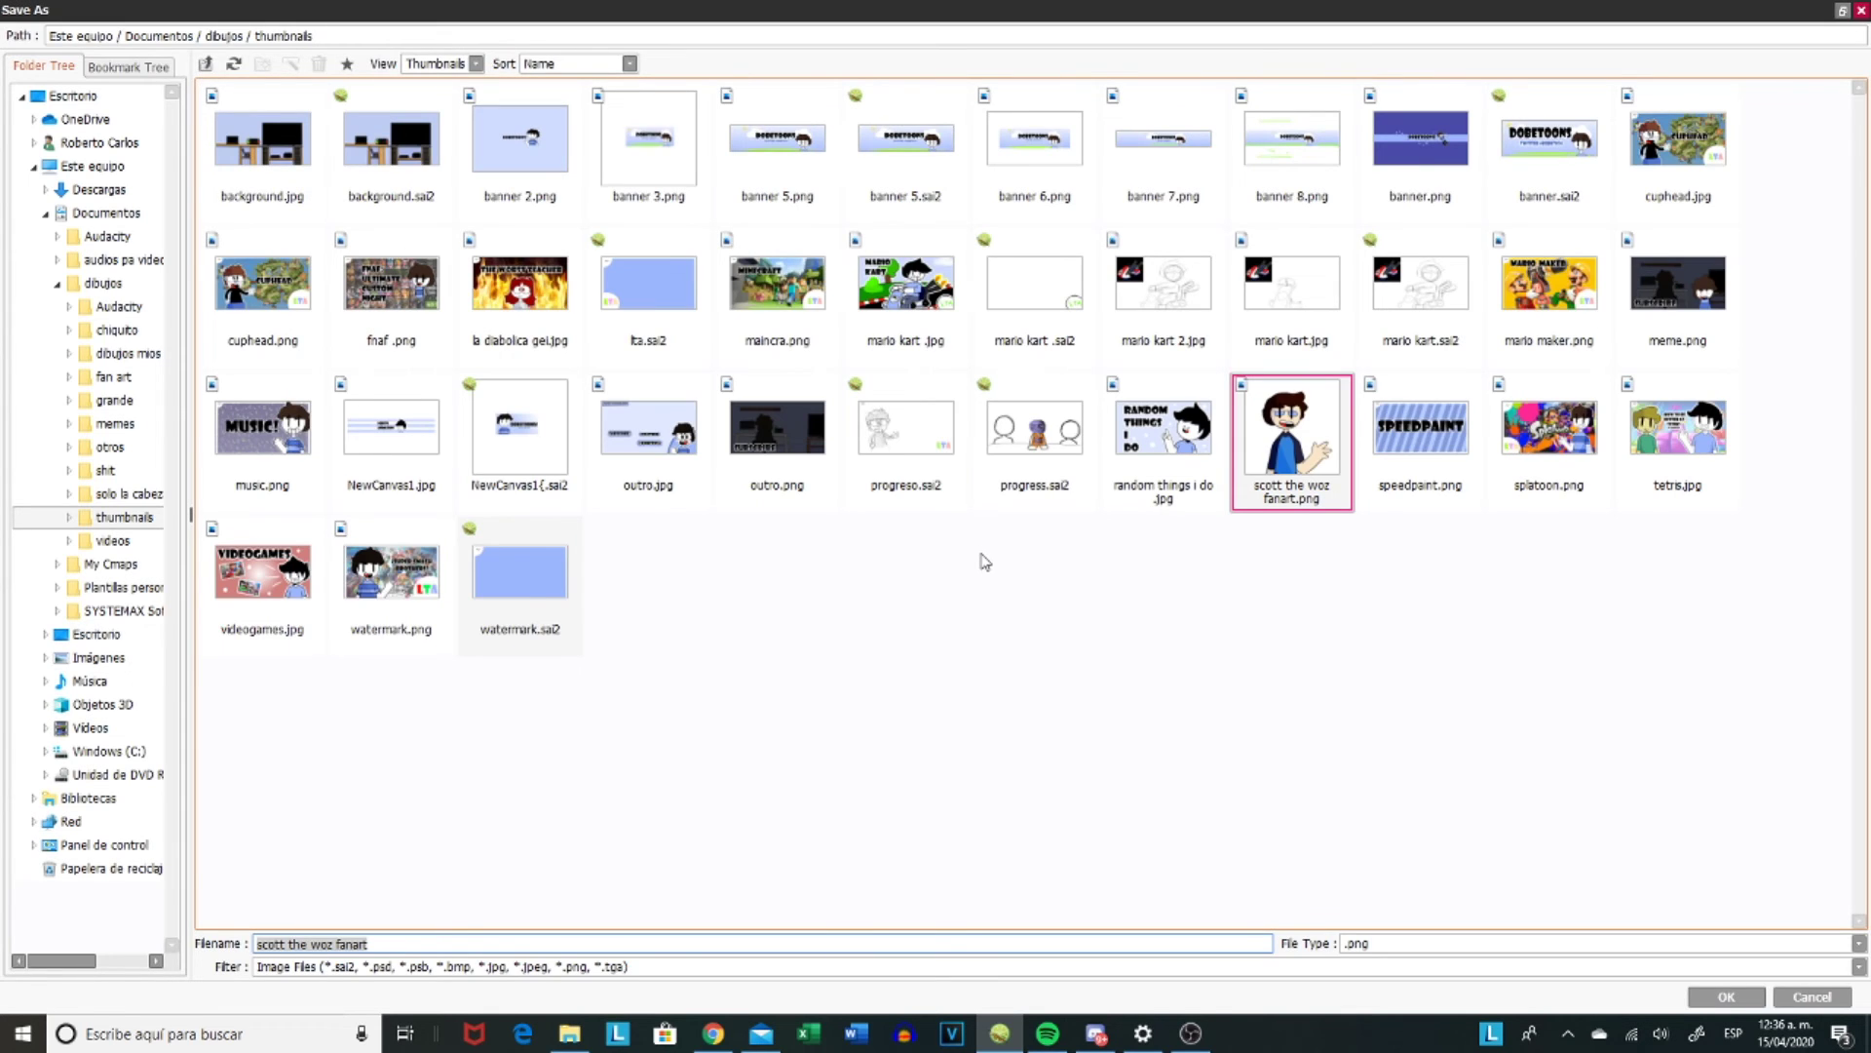
key(Escape)
scroll(980, 552, up, 3)
drag(972, 455, 978, 507)
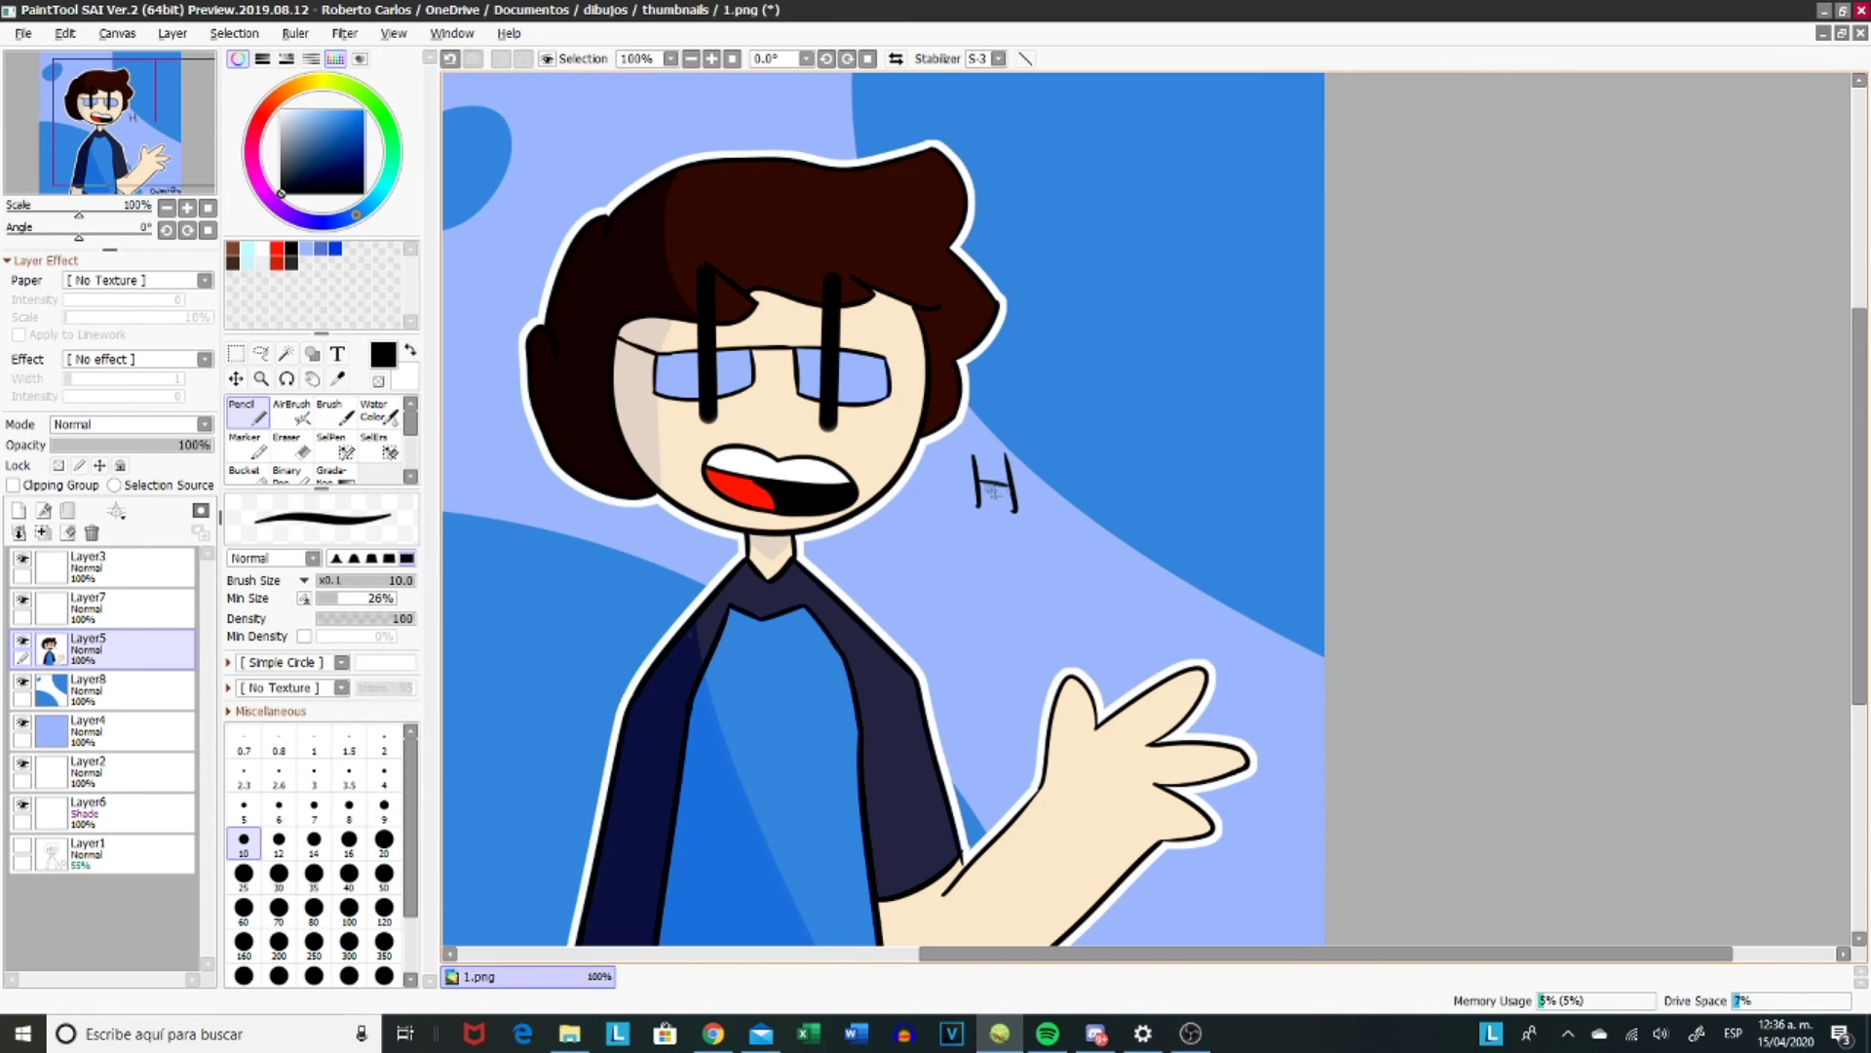
key(ctrl+z)
key(ctrl+z)
key(ctrl+z)
- Add the two-line text "HEY ALL SCOTT HERE!" in black at 50 px beside the face and outline it in white
click(337, 353)
click(1000, 434)
click(298, 548)
text(50)
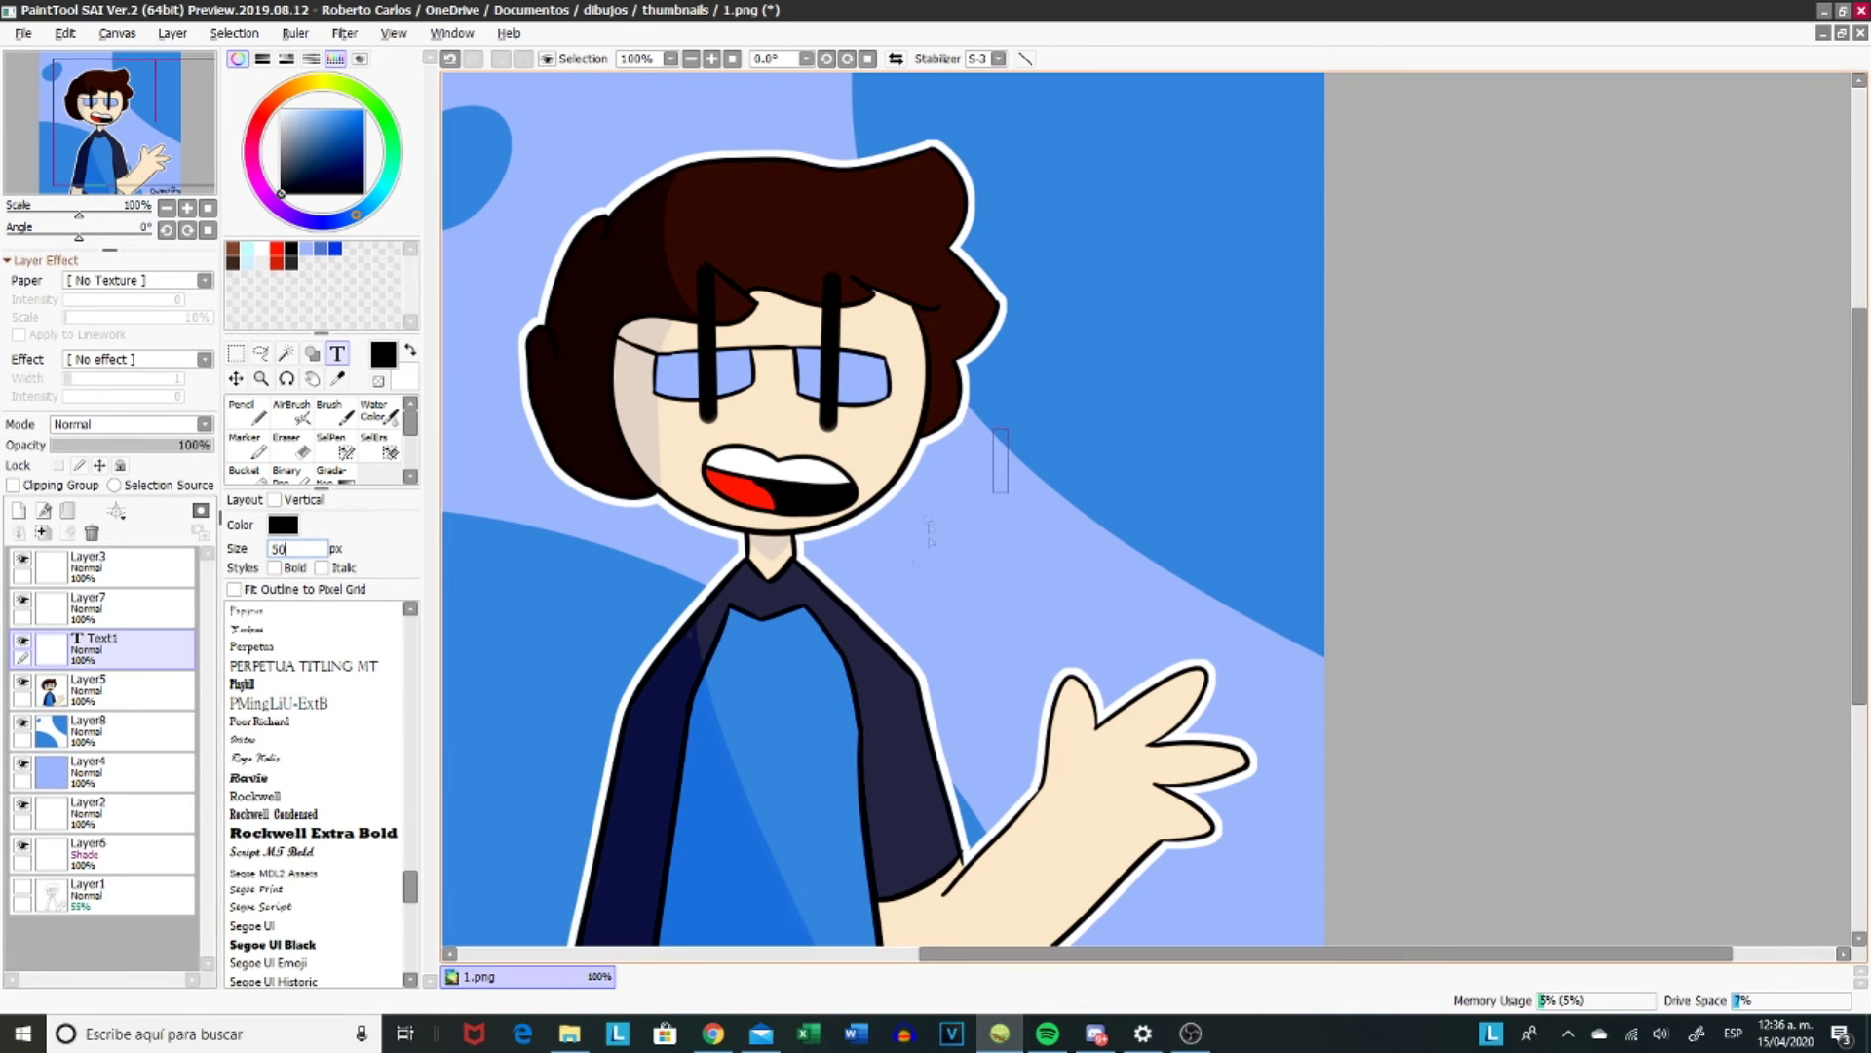
click(173, 33)
click(384, 396)
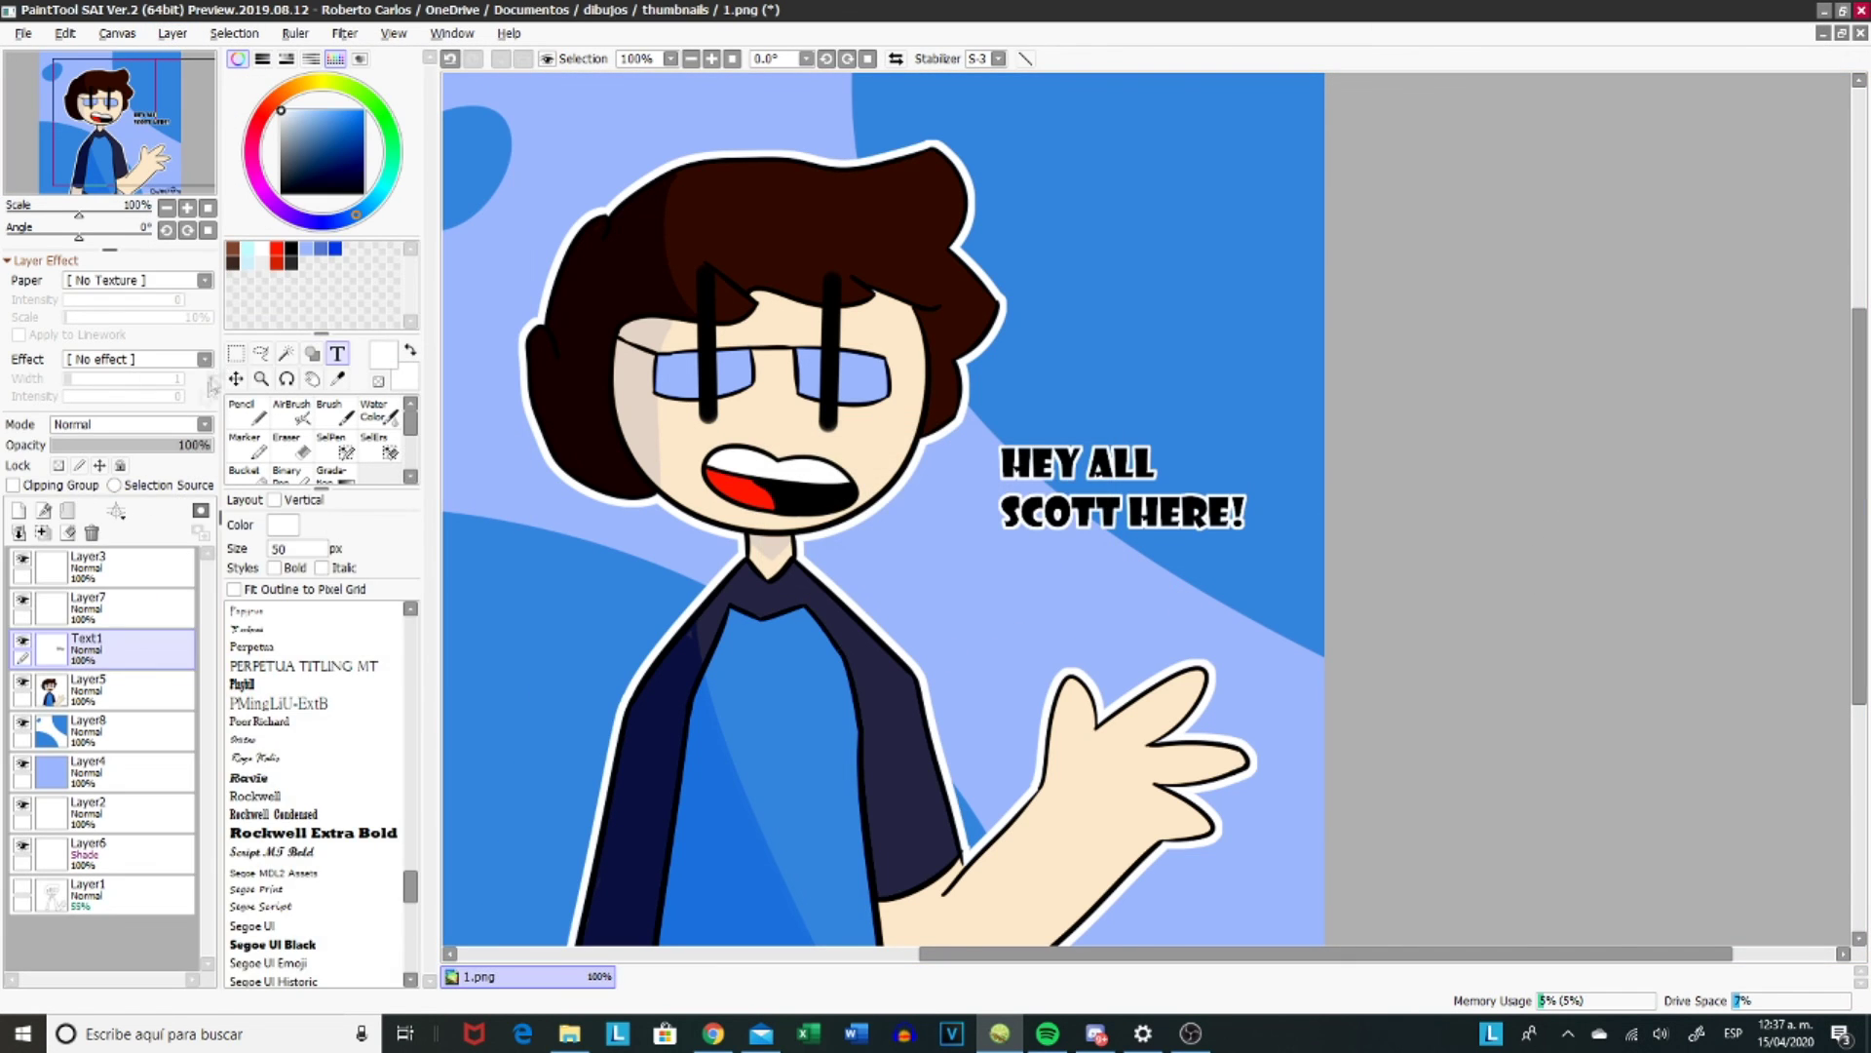
- Rotate the text slightly clockwise so that its lines slope down toward the canvas's right edge
key(ctrl+t)
drag(989, 531, 984, 488)
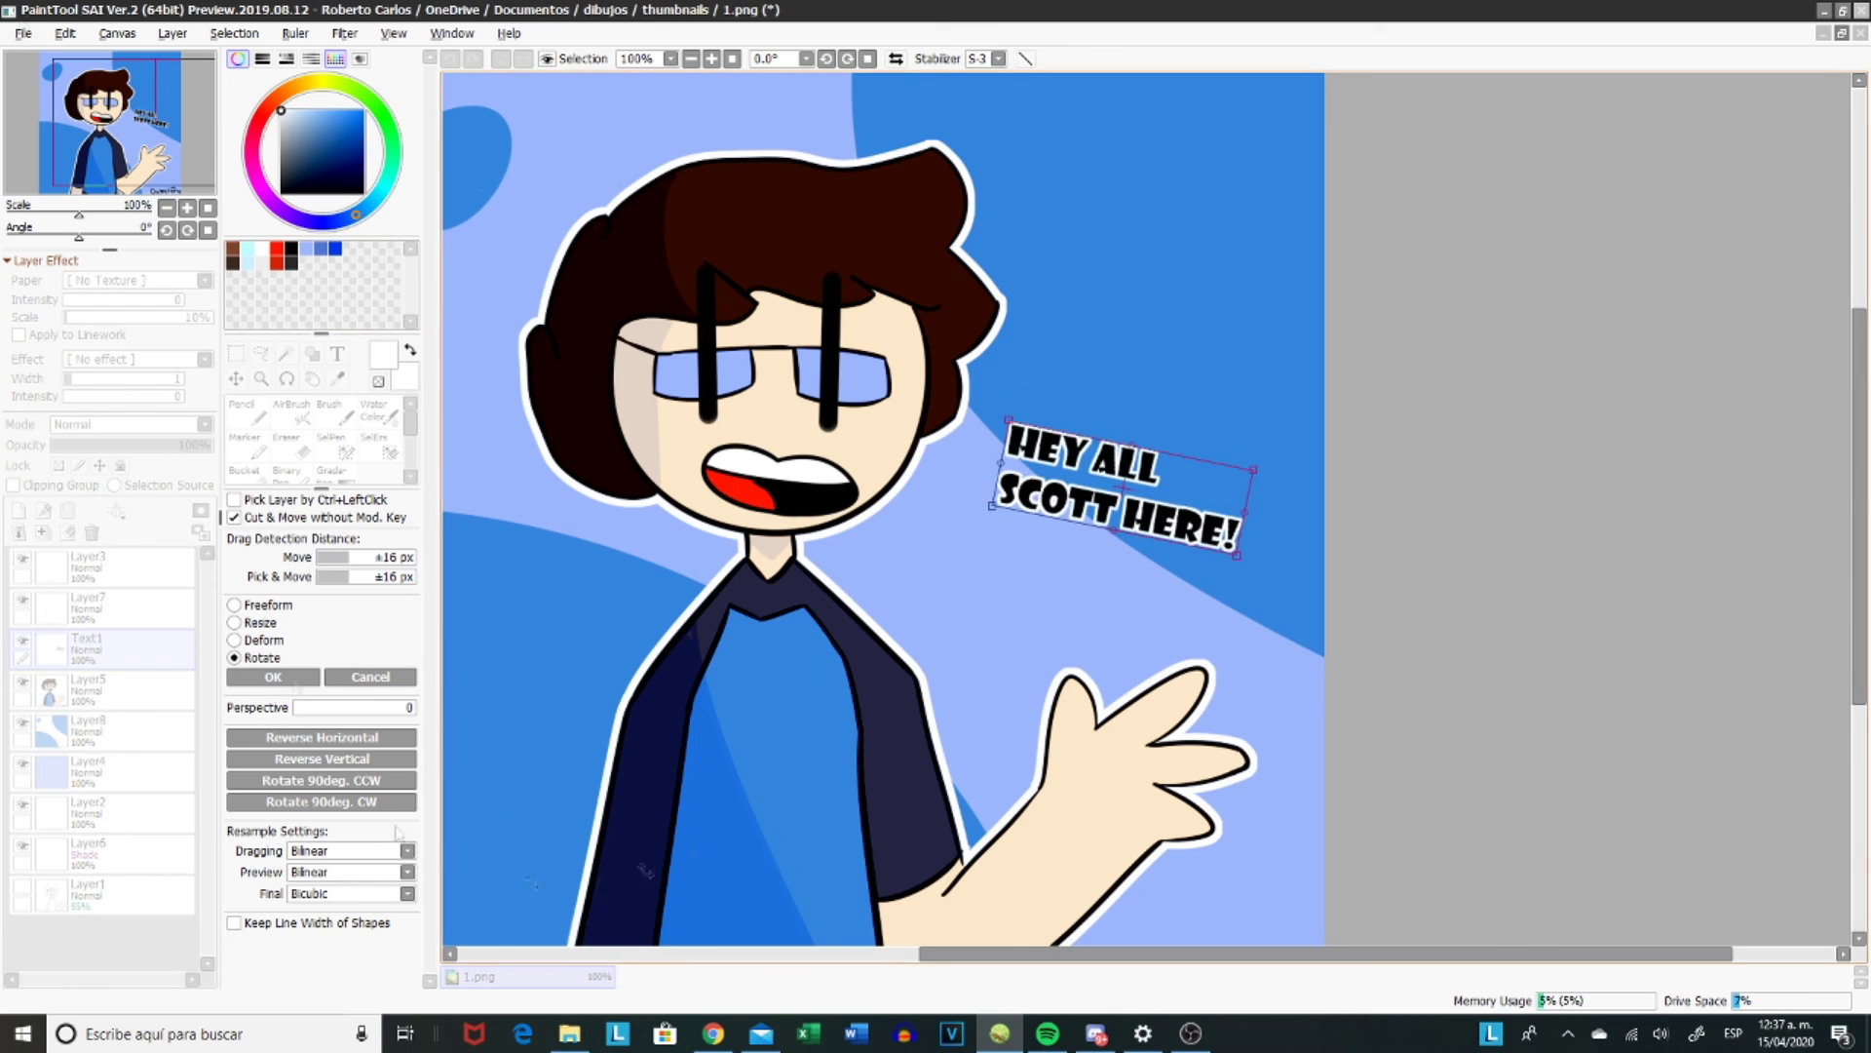
key(minus)
key(Return)
- Save a copy of the captioned artwork as 2 in .png format
key(ctrl+shift+s)
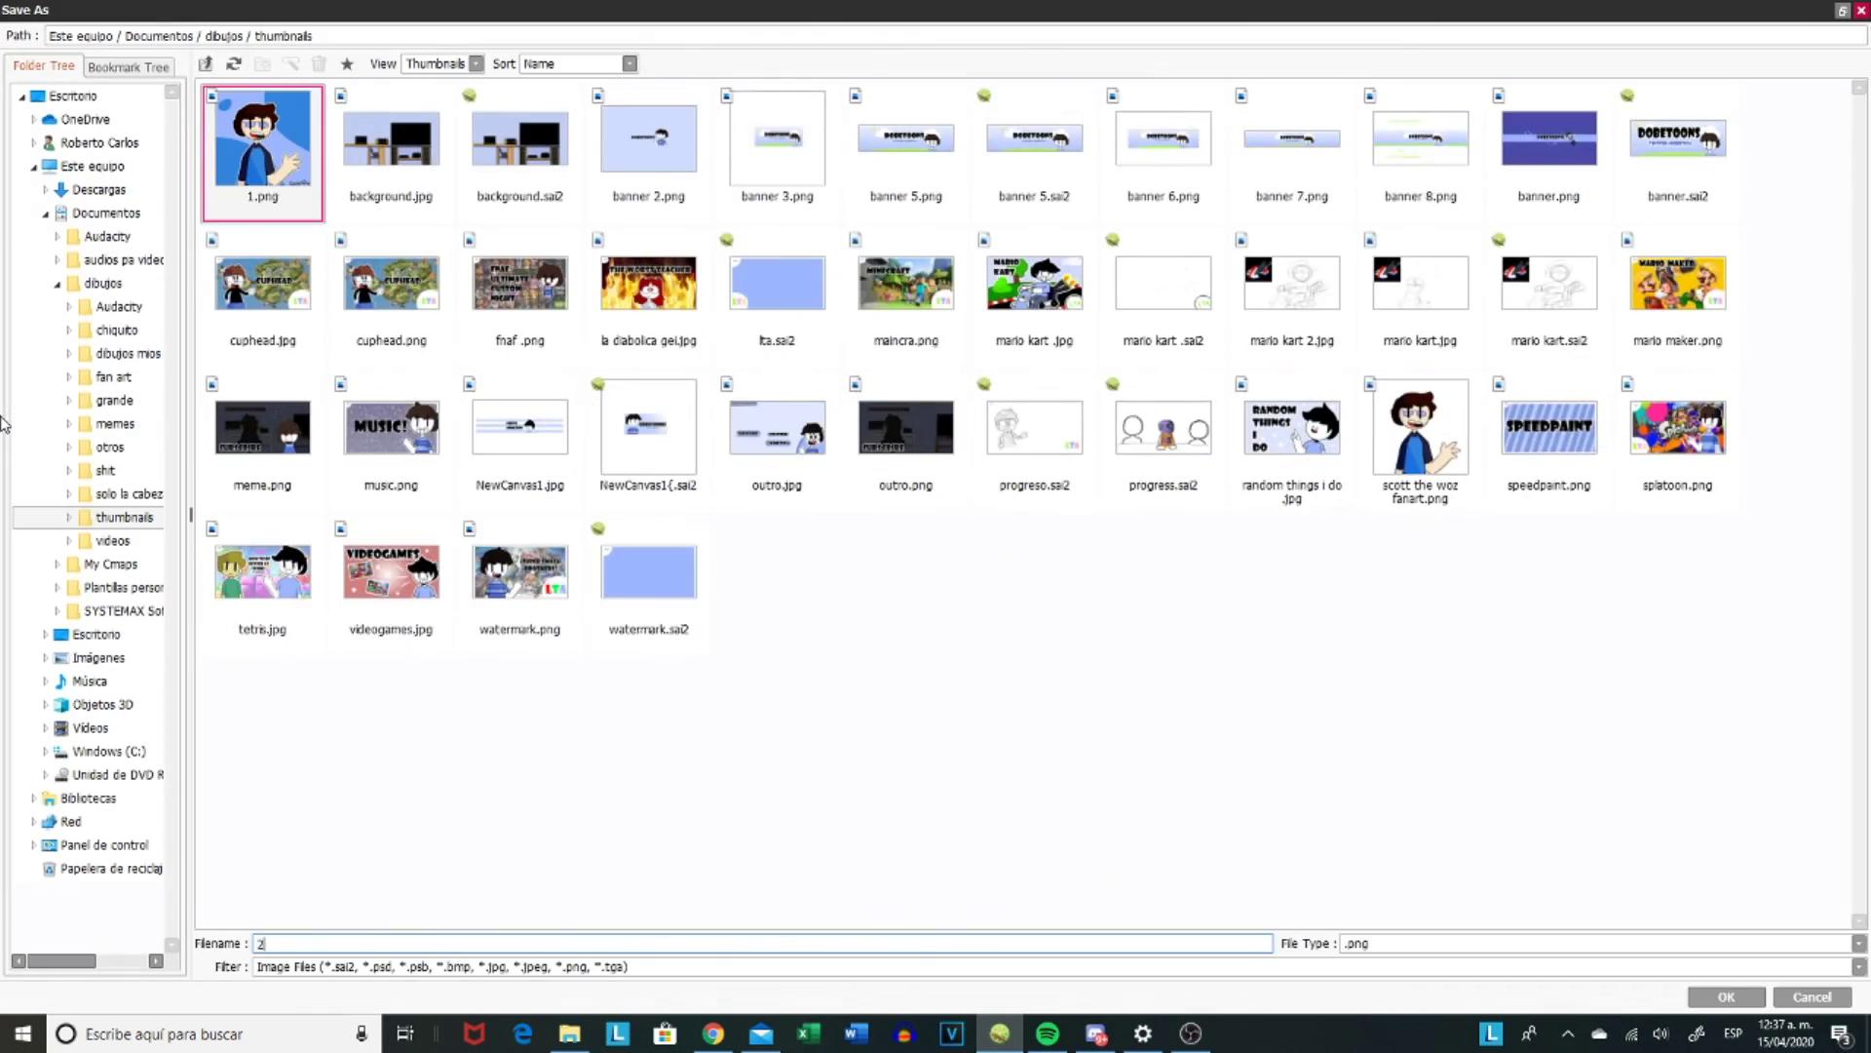